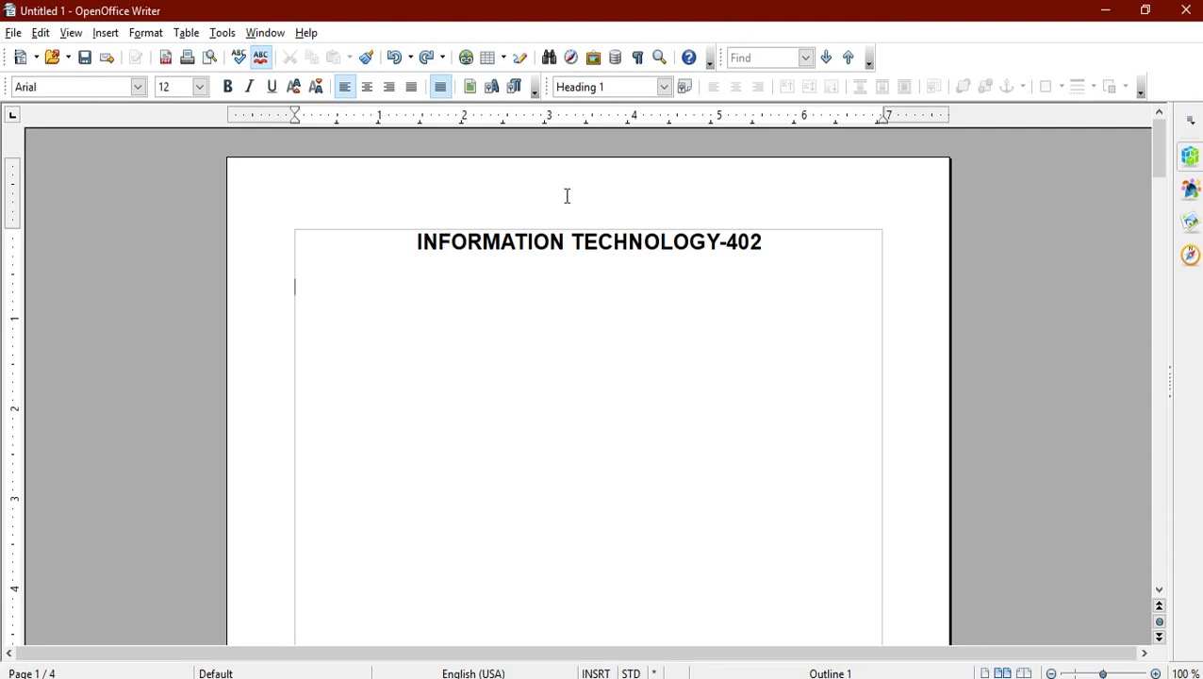
Apply the Heading 1 style to the page 2 title "UNIT 1: DIGITAL DOCUMENTATION"
drag(1159, 148, 1157, 280)
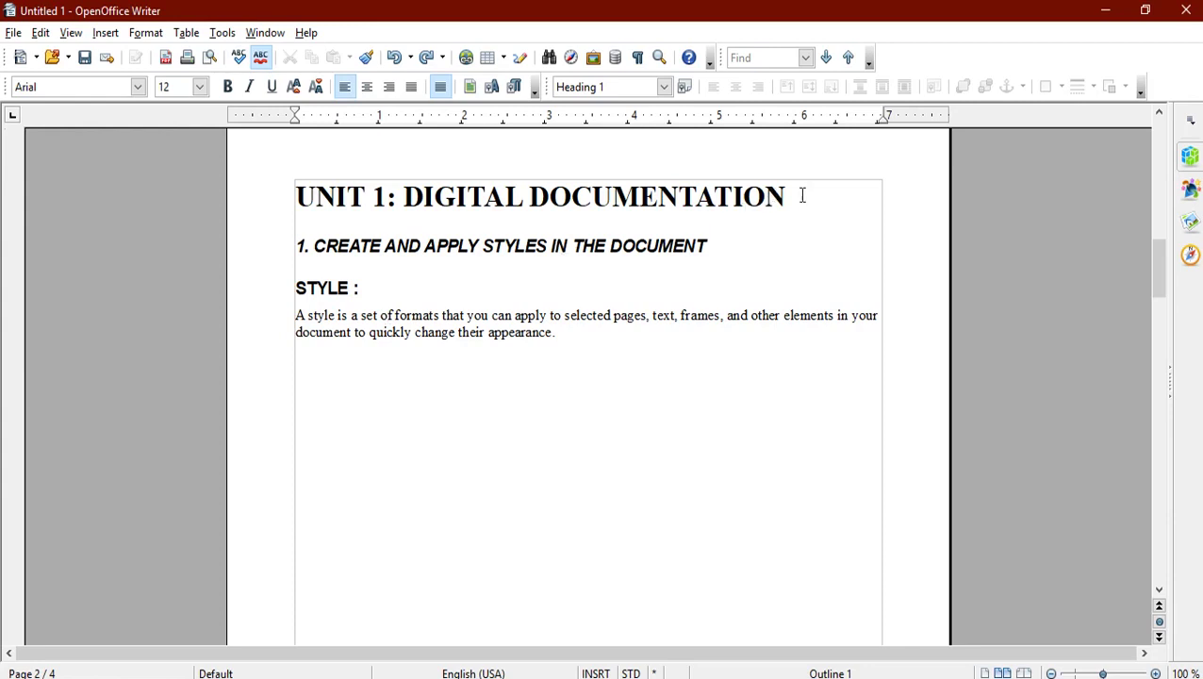
drag(798, 196, 300, 200)
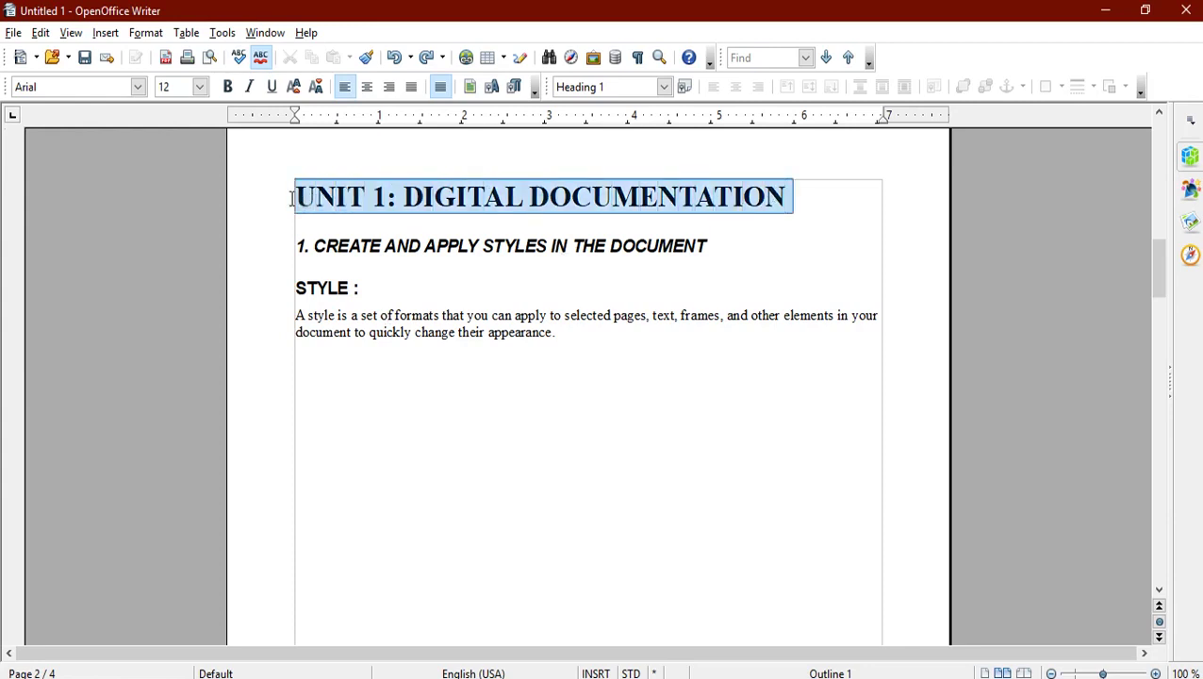
click(664, 88)
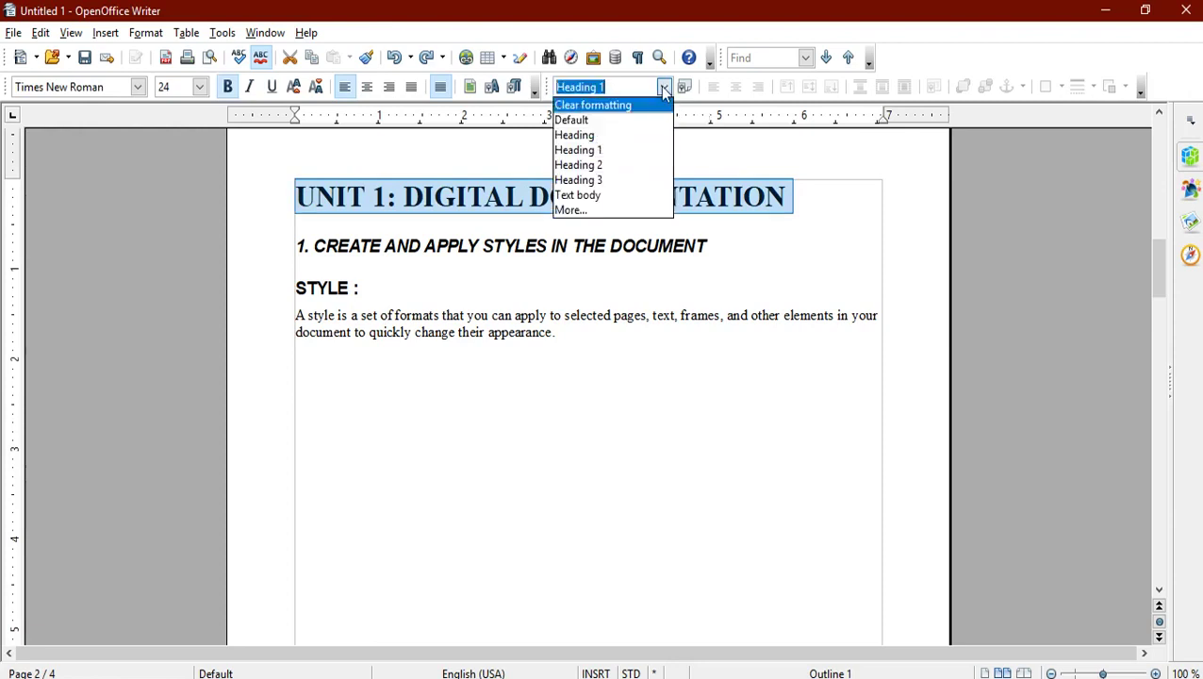
click(594, 151)
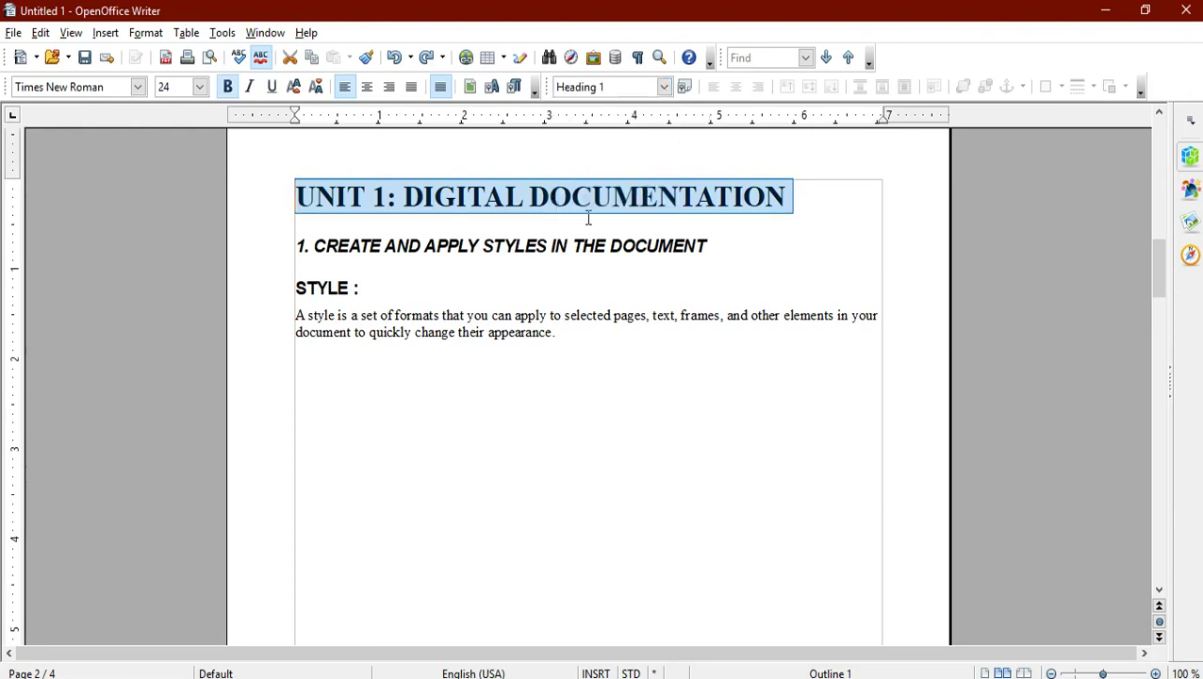
Apply the Heading 2 style to the line "1. CREATE AND APPLY STYLES IN THE DOCUMENT"
drag(709, 246, 293, 247)
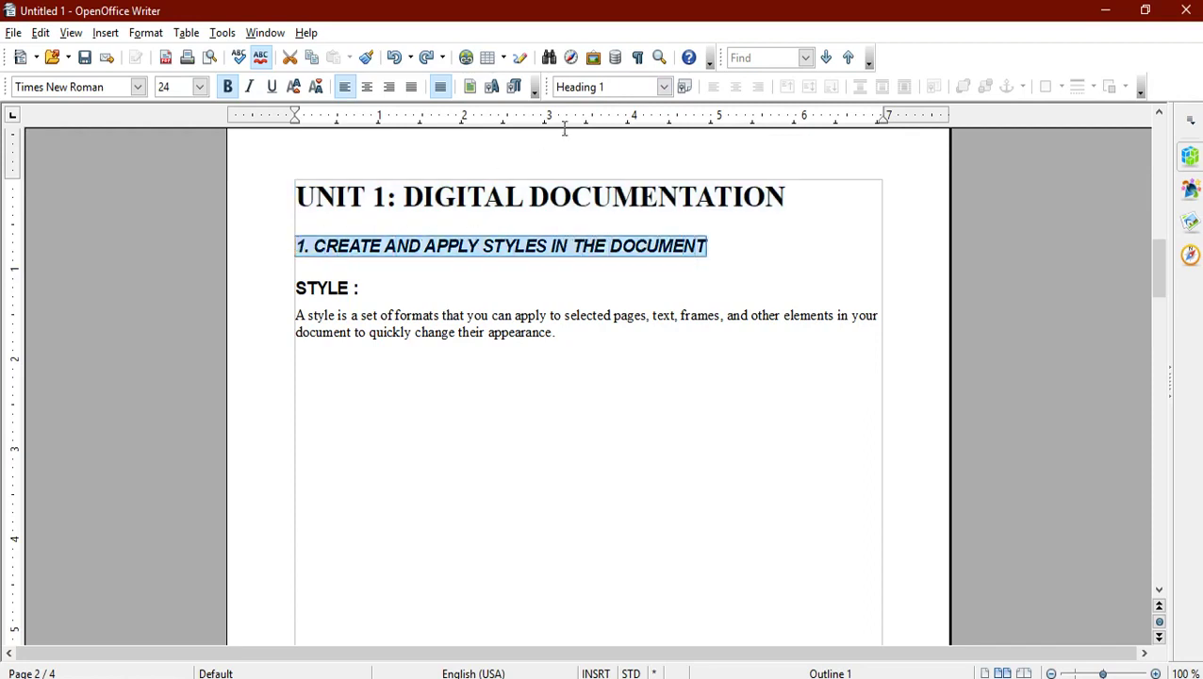
click(664, 87)
click(600, 166)
Apply the Heading 3 style to the "STYLE :" subheading
click(389, 293)
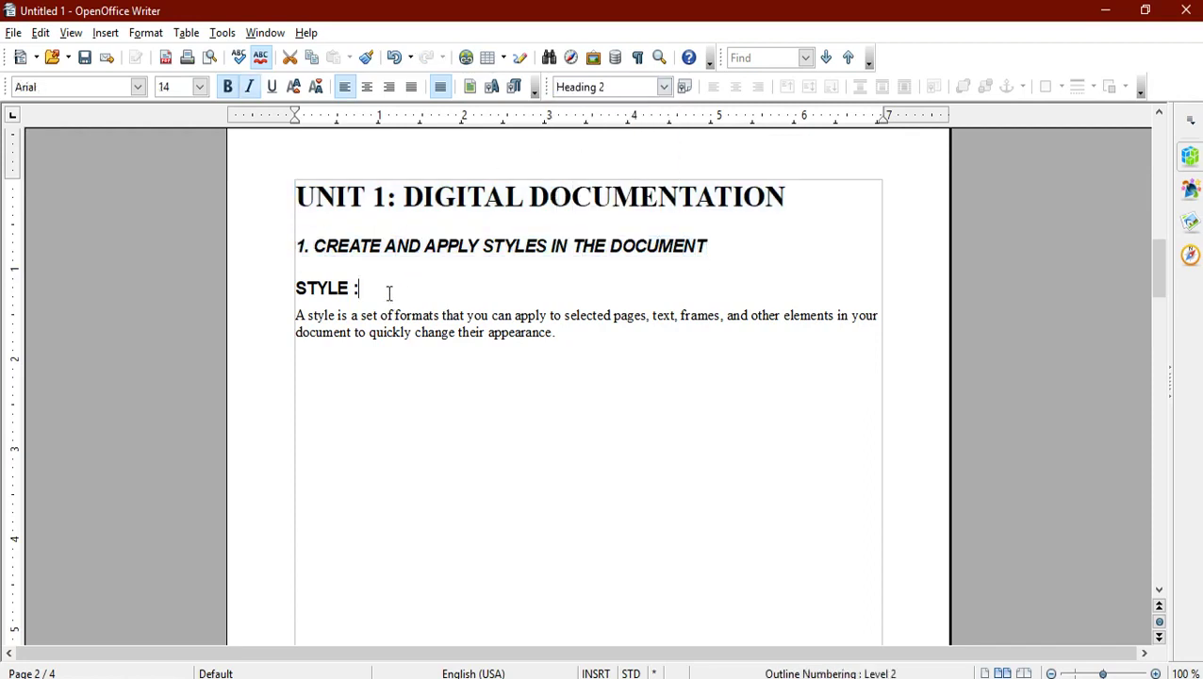
key(shift+Home)
click(664, 87)
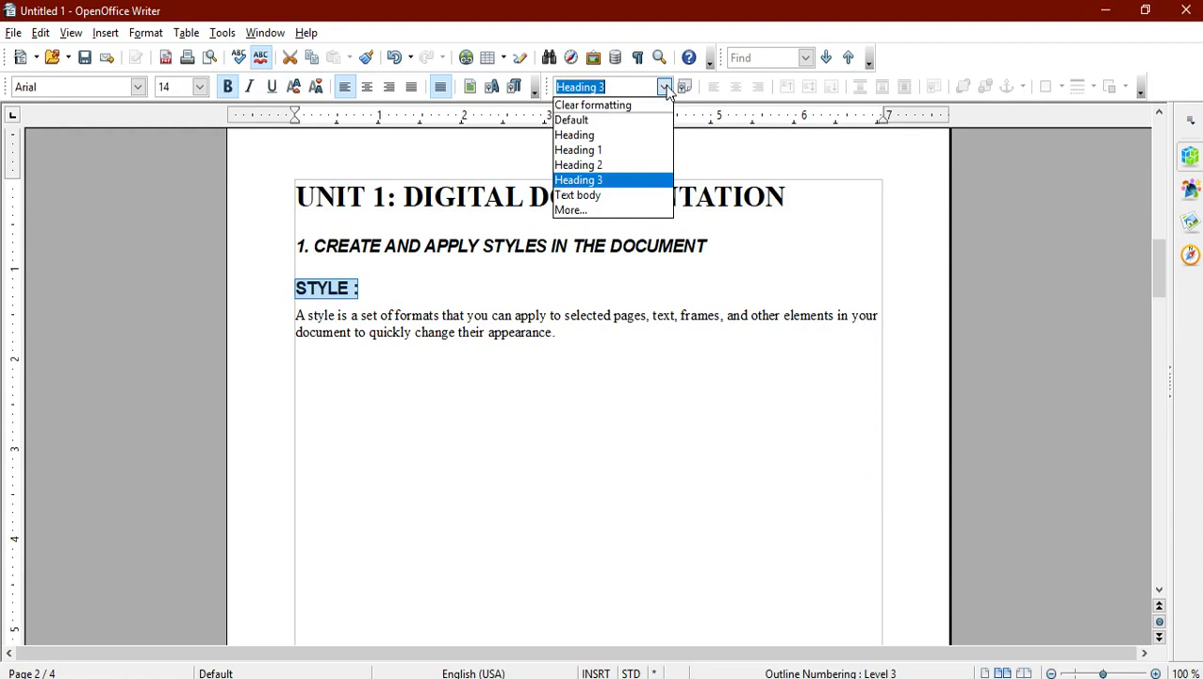
click(604, 182)
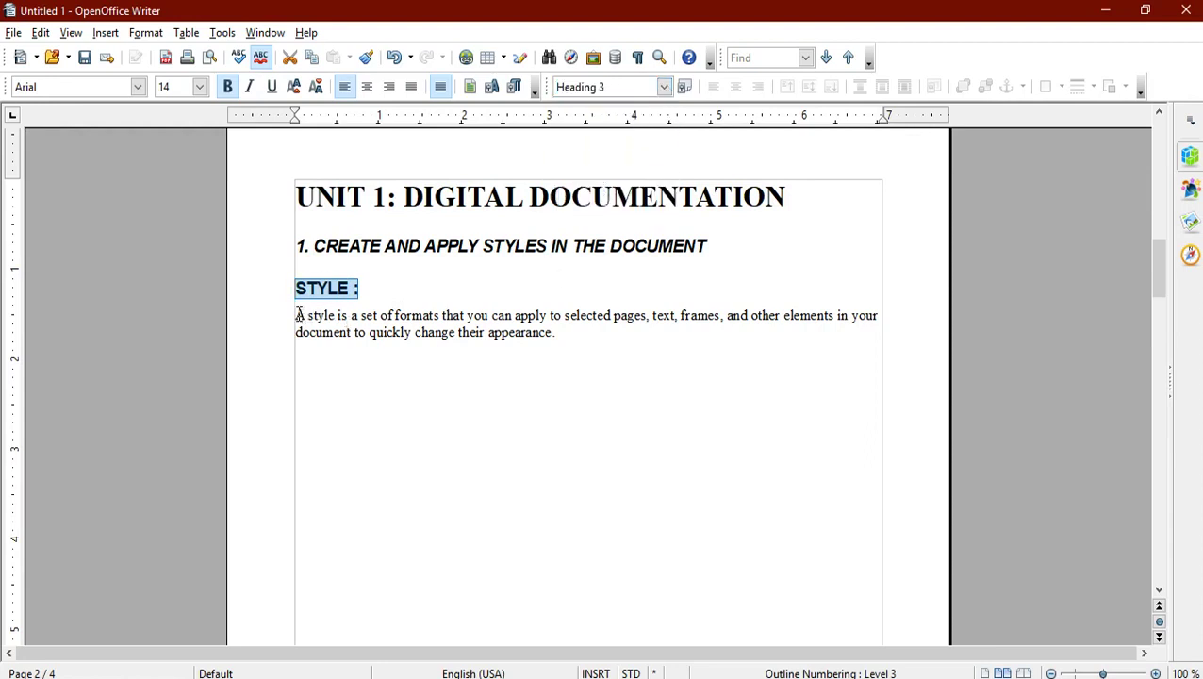
Apply the Text body style to the paragraph defining a style below the "STYLE :" subheading
drag(298, 314, 553, 223)
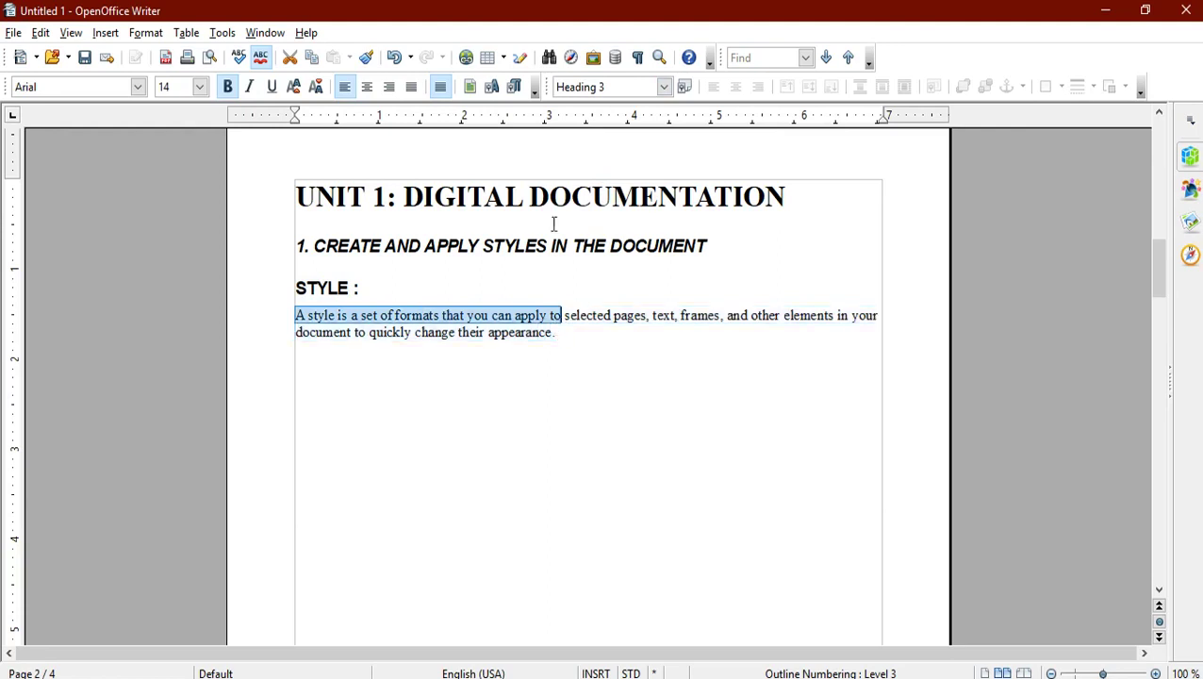
click(664, 90)
click(595, 194)
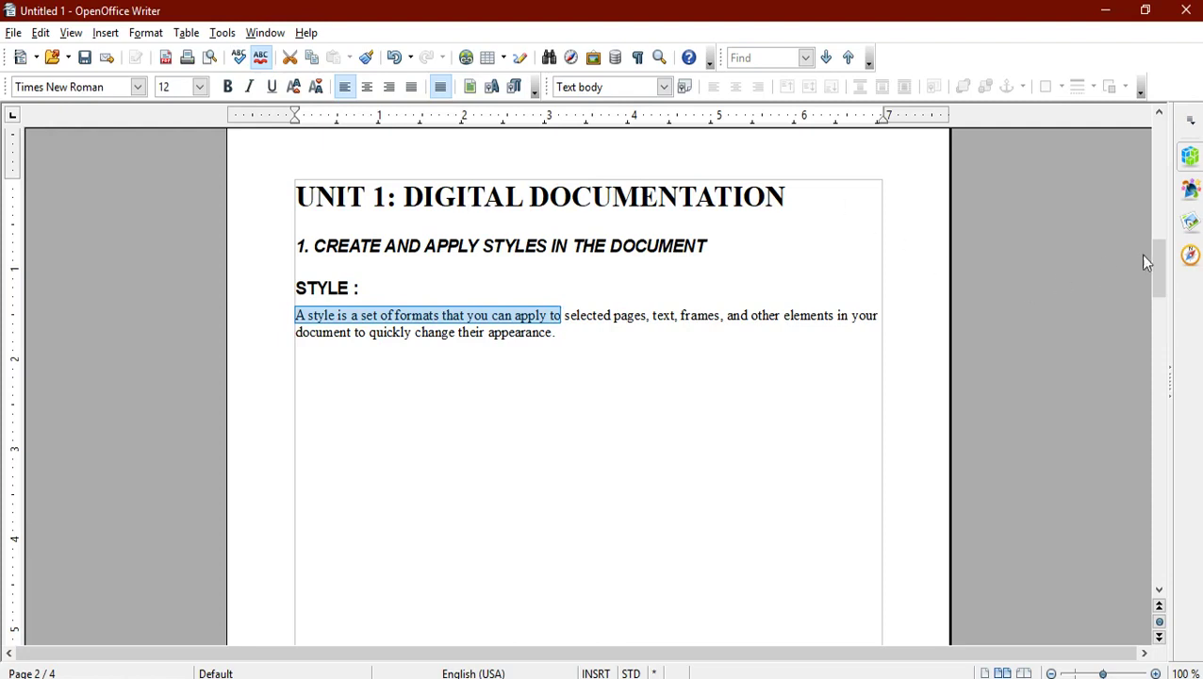
Start inserting an index or table on the empty line below the "INFORMATION TECHNOLOGY-402" title on page 1
drag(1158, 269, 1149, 489)
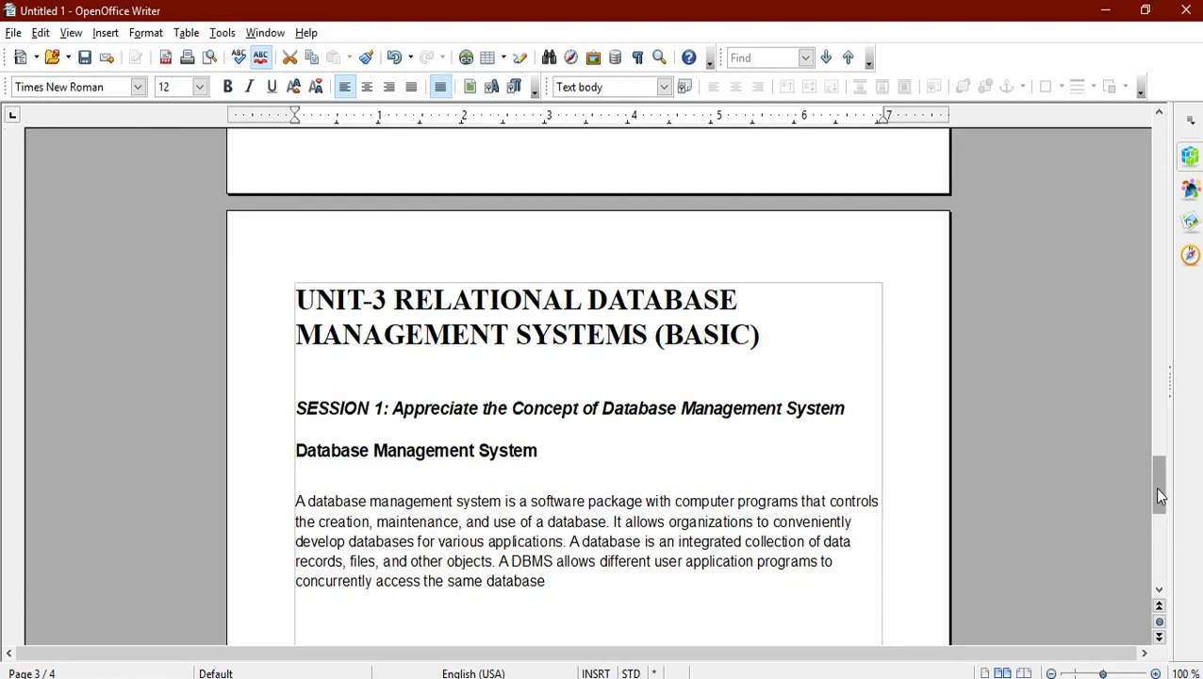
drag(1160, 497, 1158, 143)
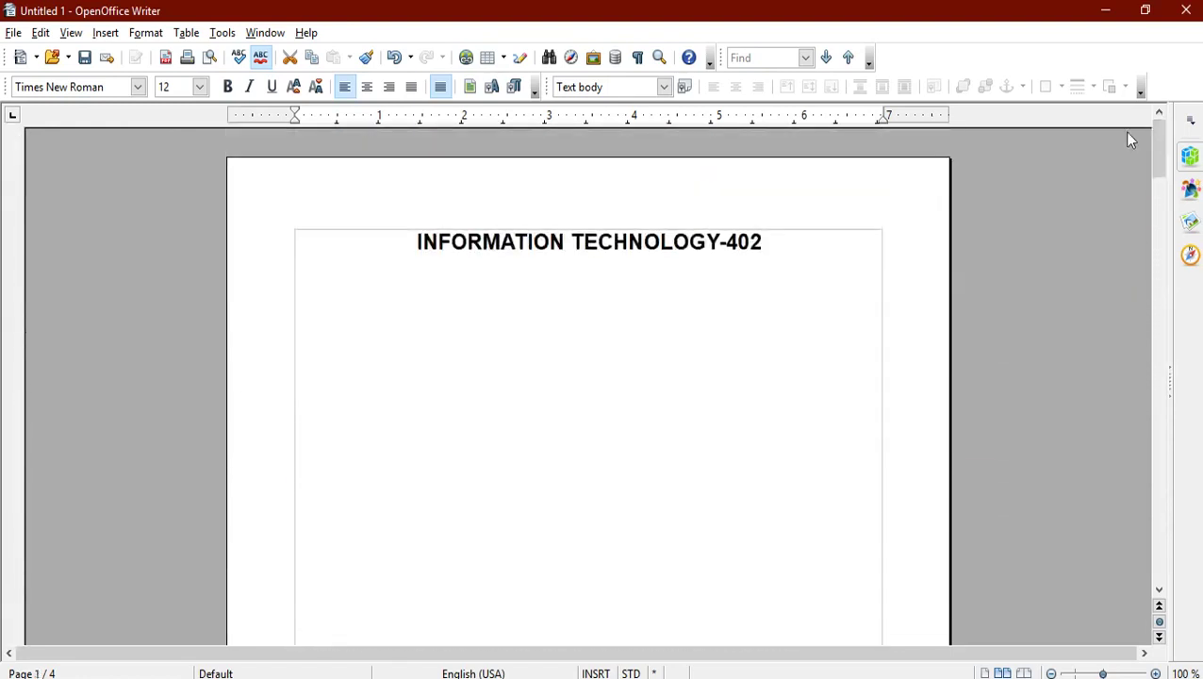
click(307, 284)
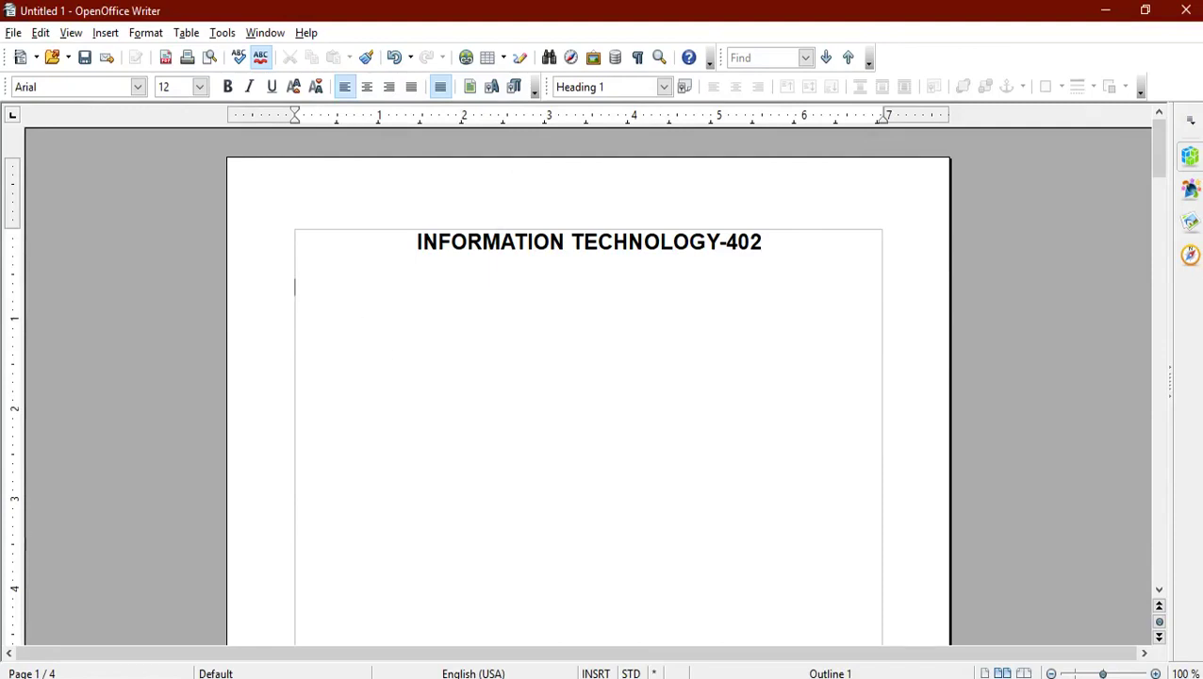
click(104, 33)
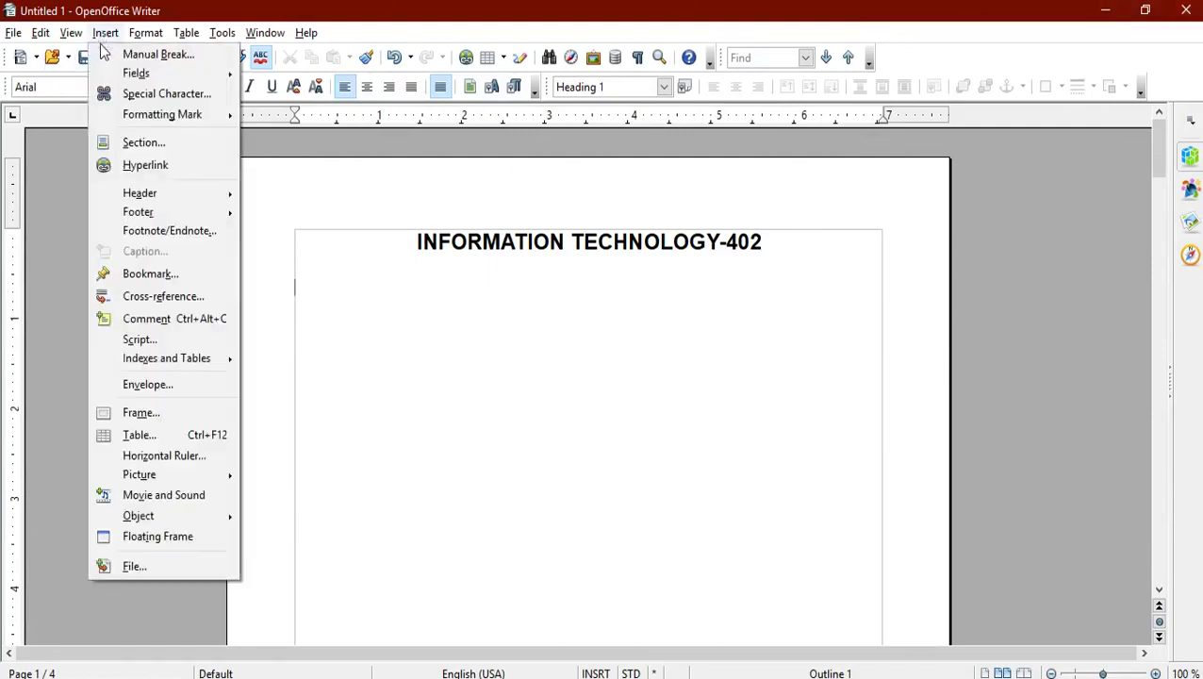
mouse_move(156, 367)
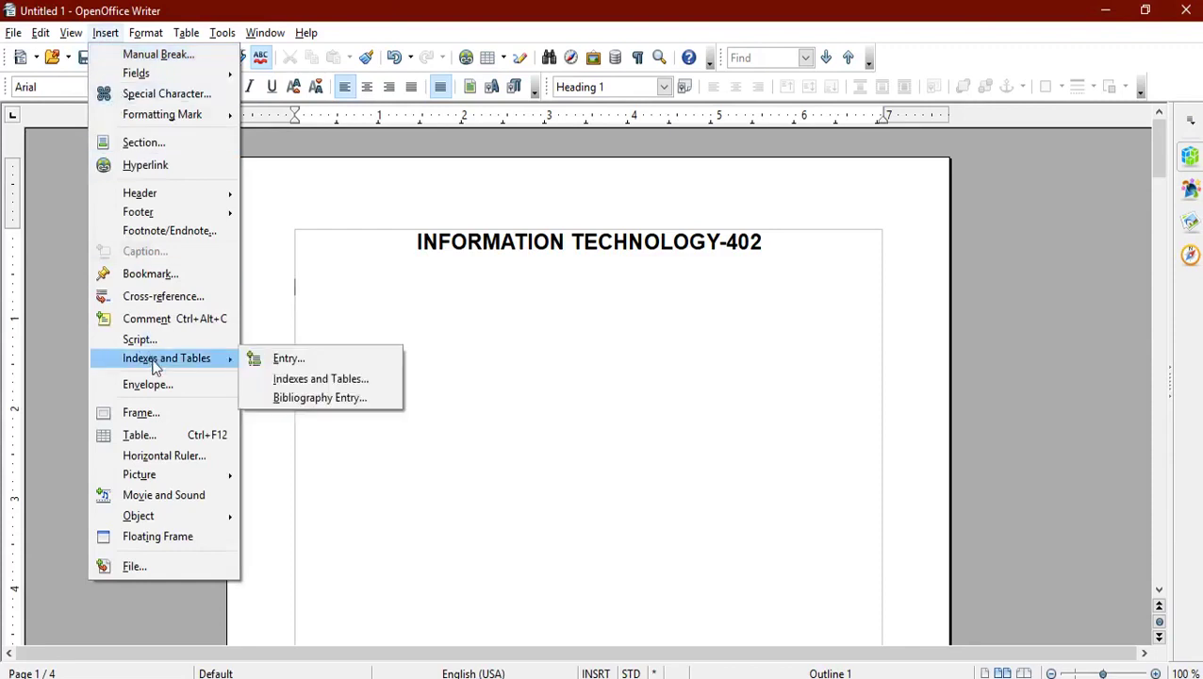
click(292, 381)
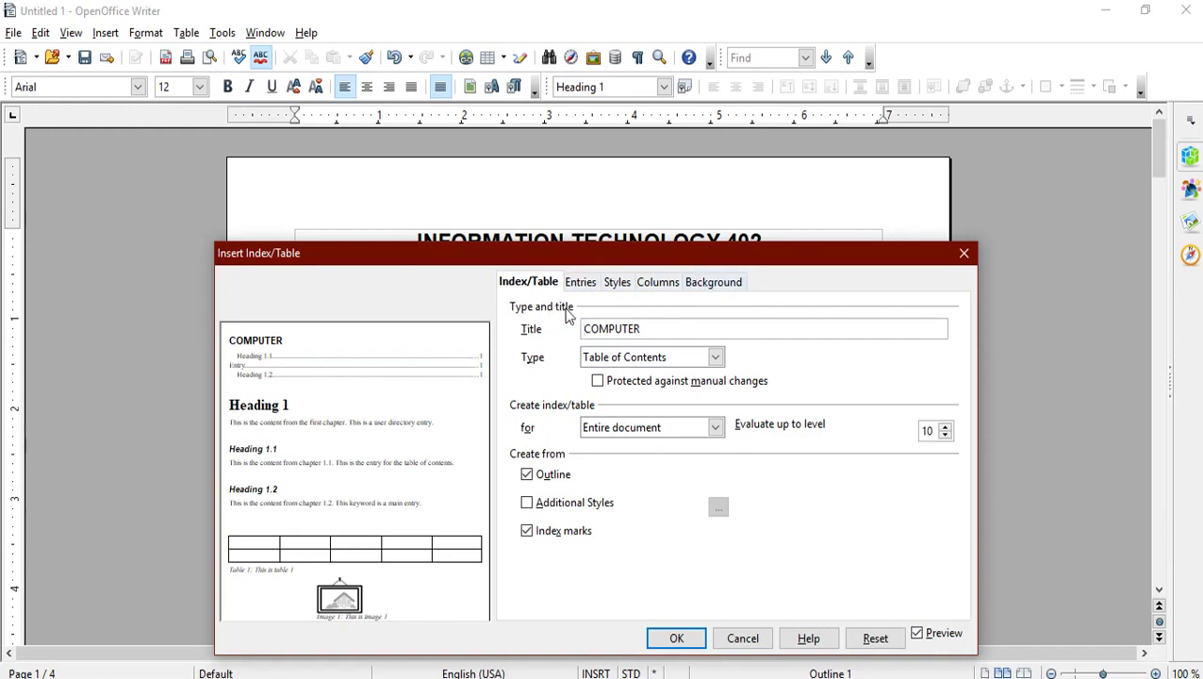
Title the index "INFORMATION TECHNOLOGY" and choose Table of Contents as its type
drag(647, 328, 553, 328)
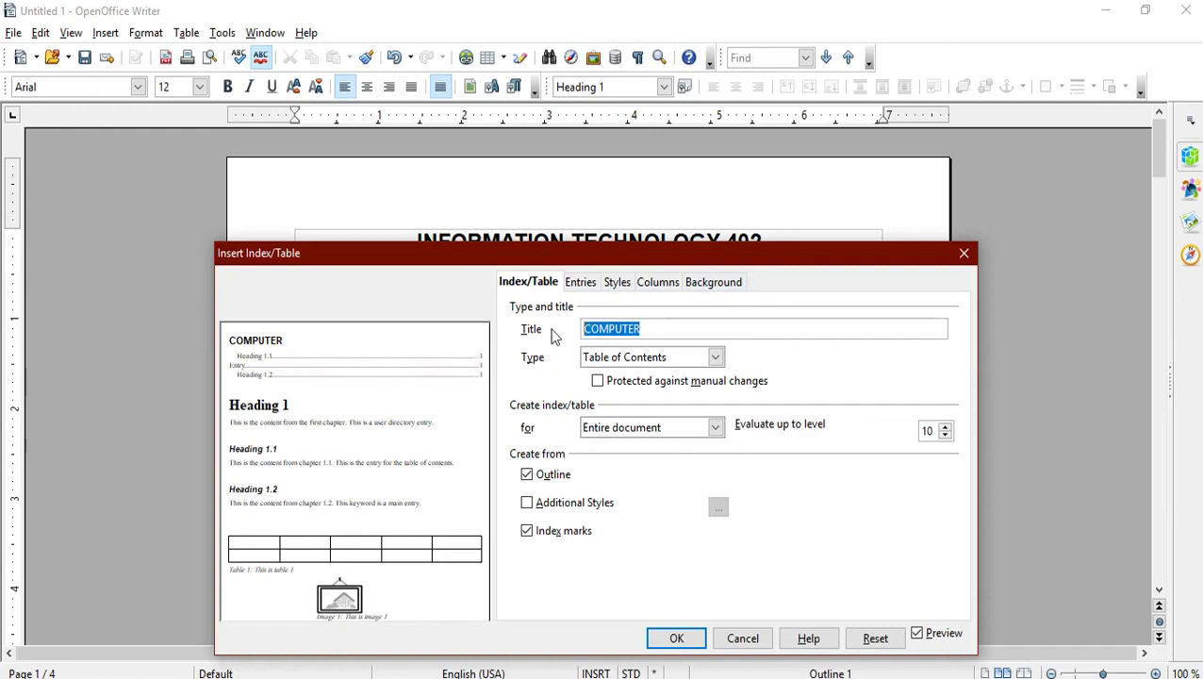
key(BackSpace)
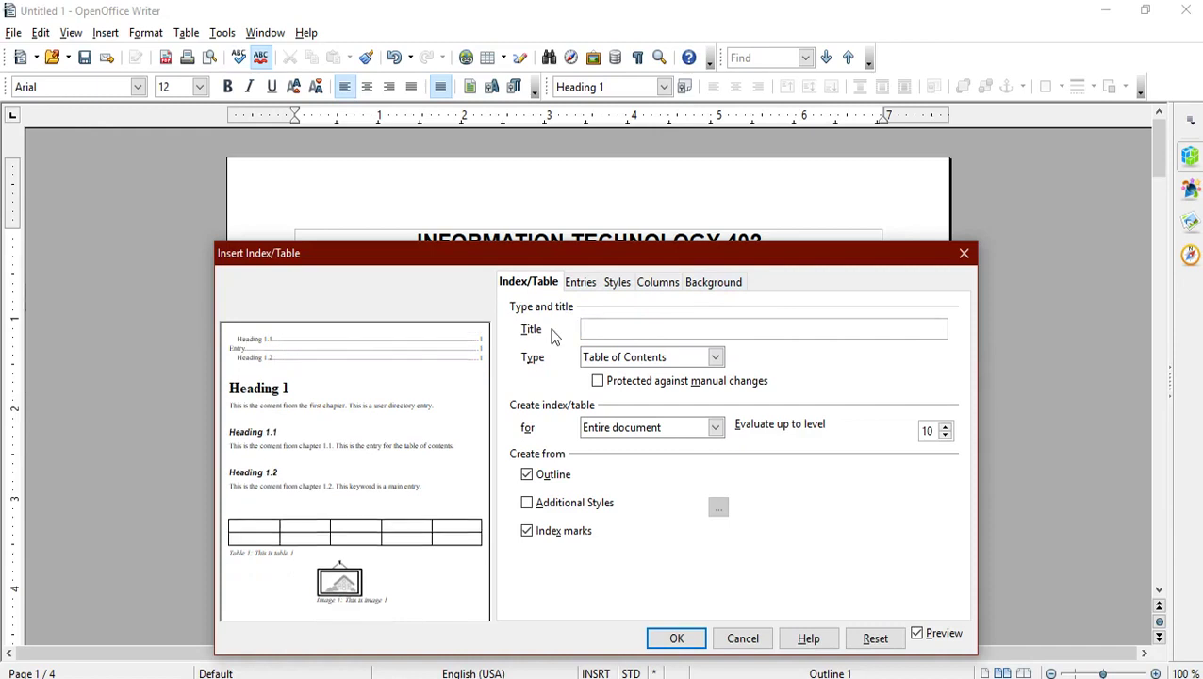
text(I)
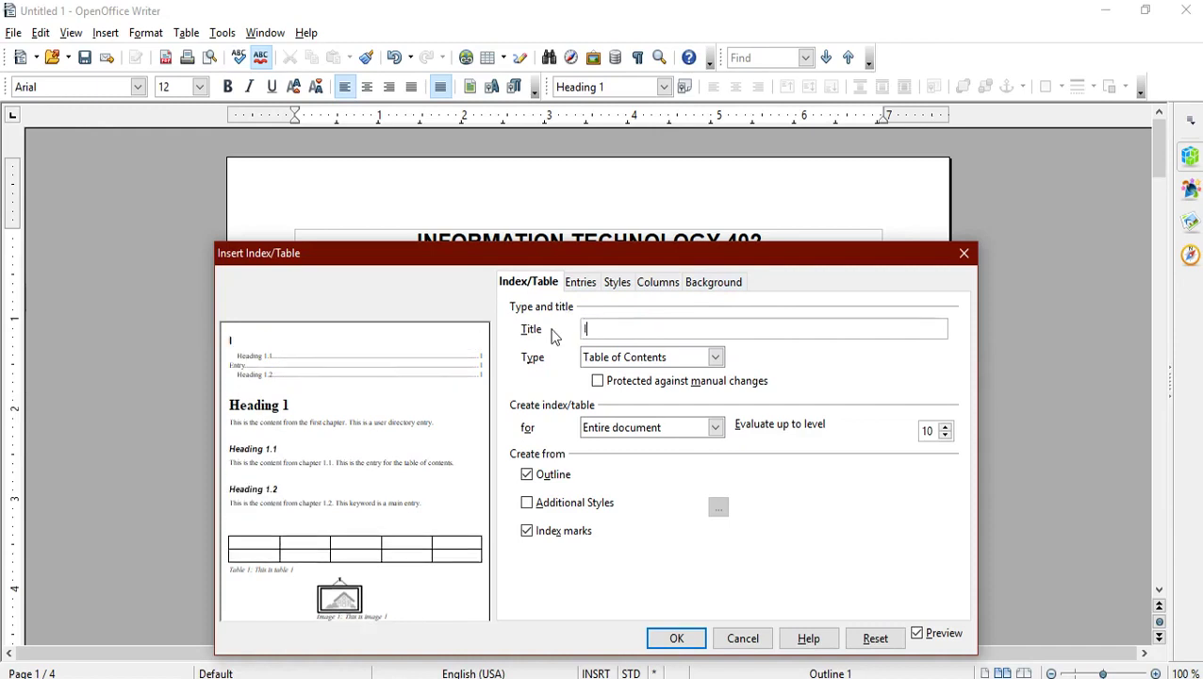
text(NFORMATIO)
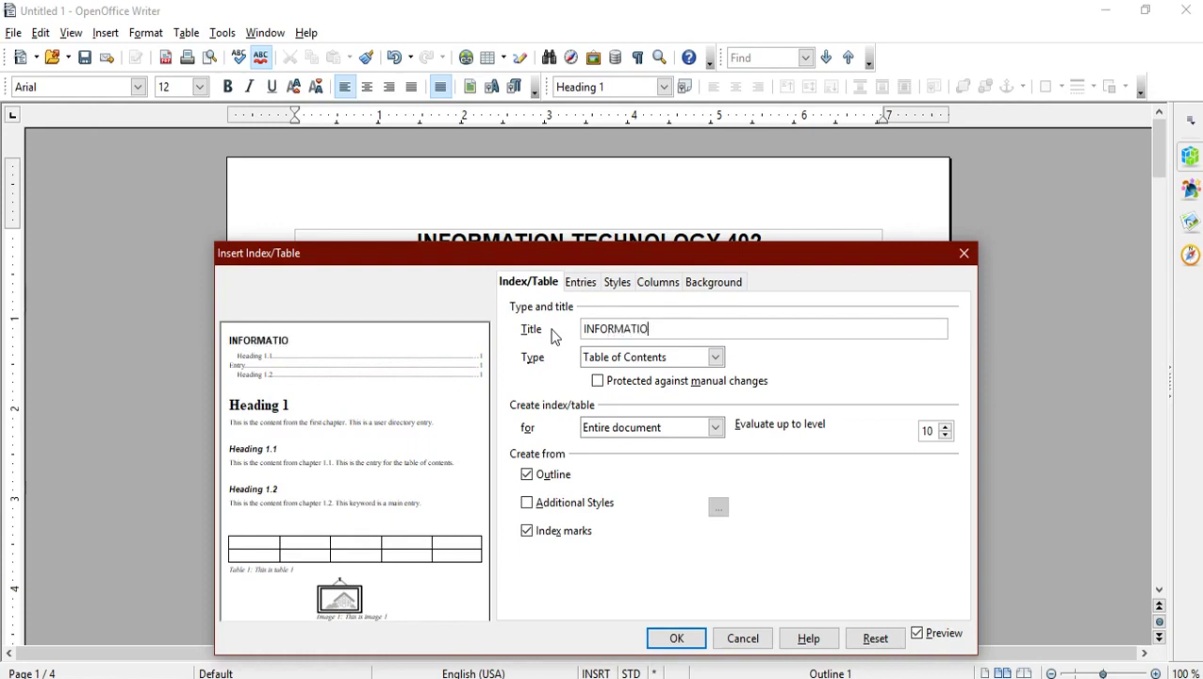
text(N TECHN)
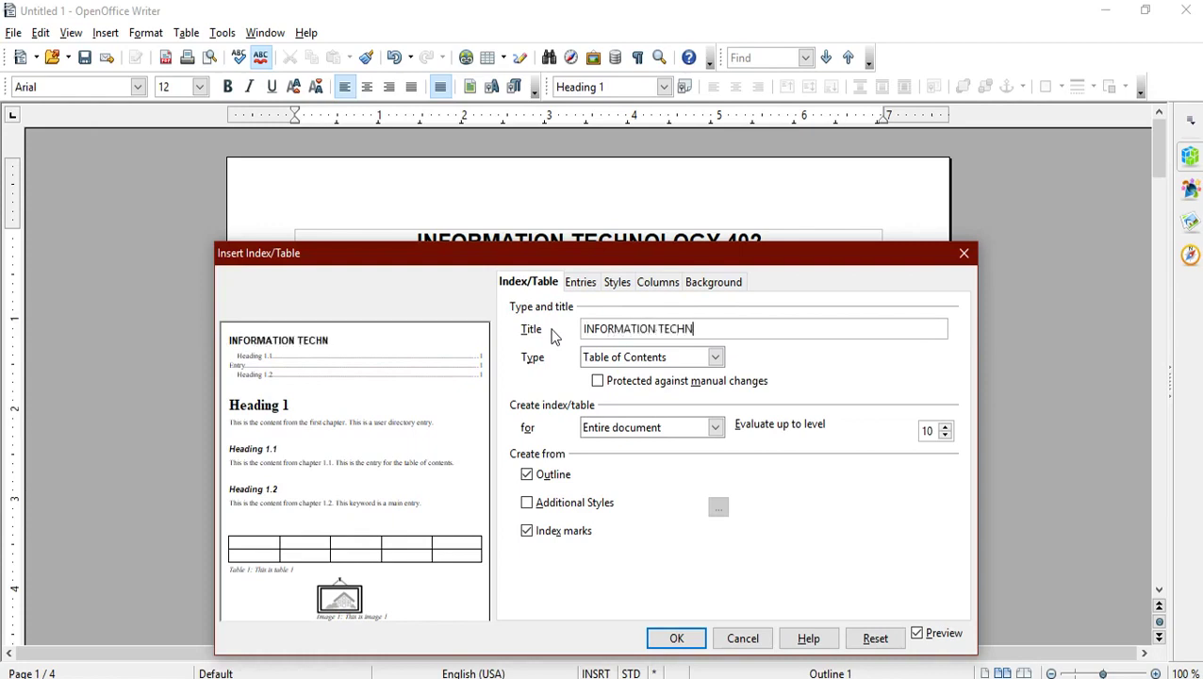
text(OLOGY)
click(717, 358)
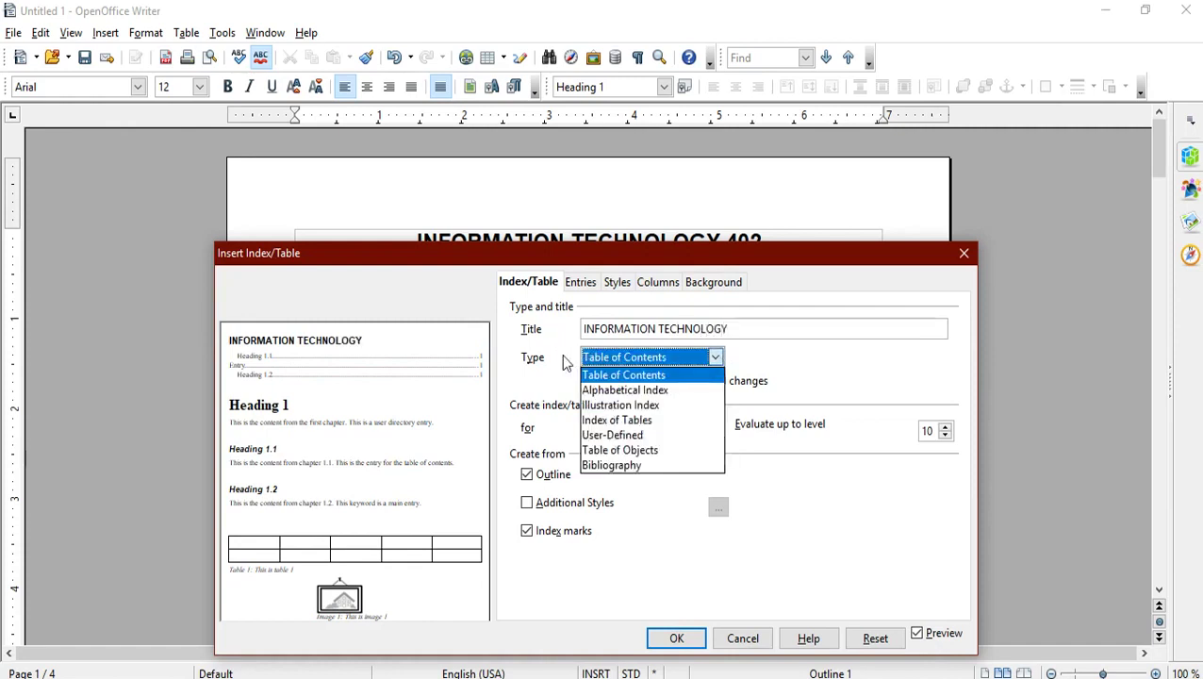
click(610, 379)
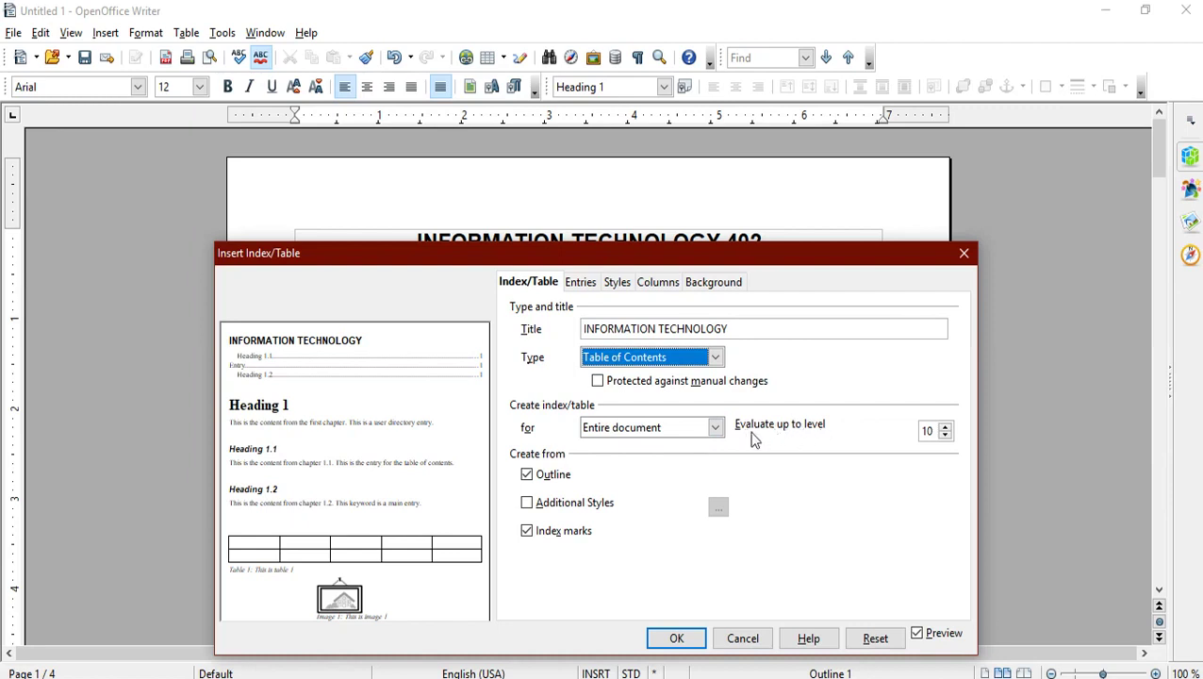
Set the table of contents to evaluate up to level 10 and insert it into the document
click(946, 436)
click(946, 436)
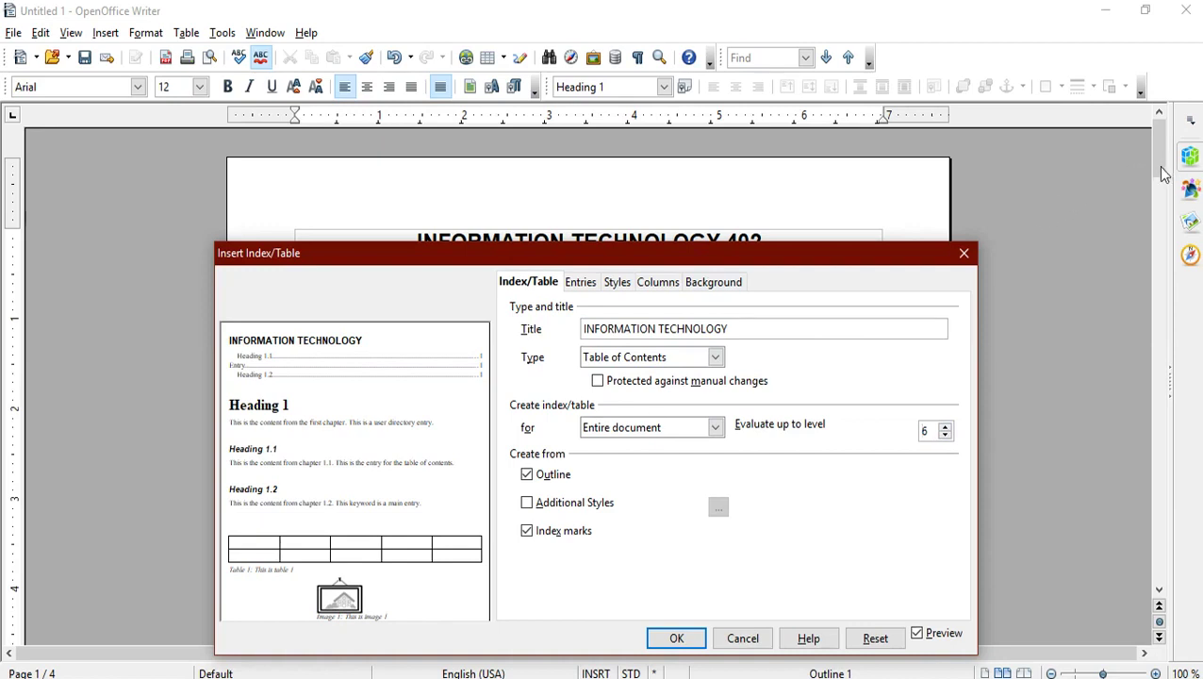
click(947, 438)
click(945, 436)
click(946, 426)
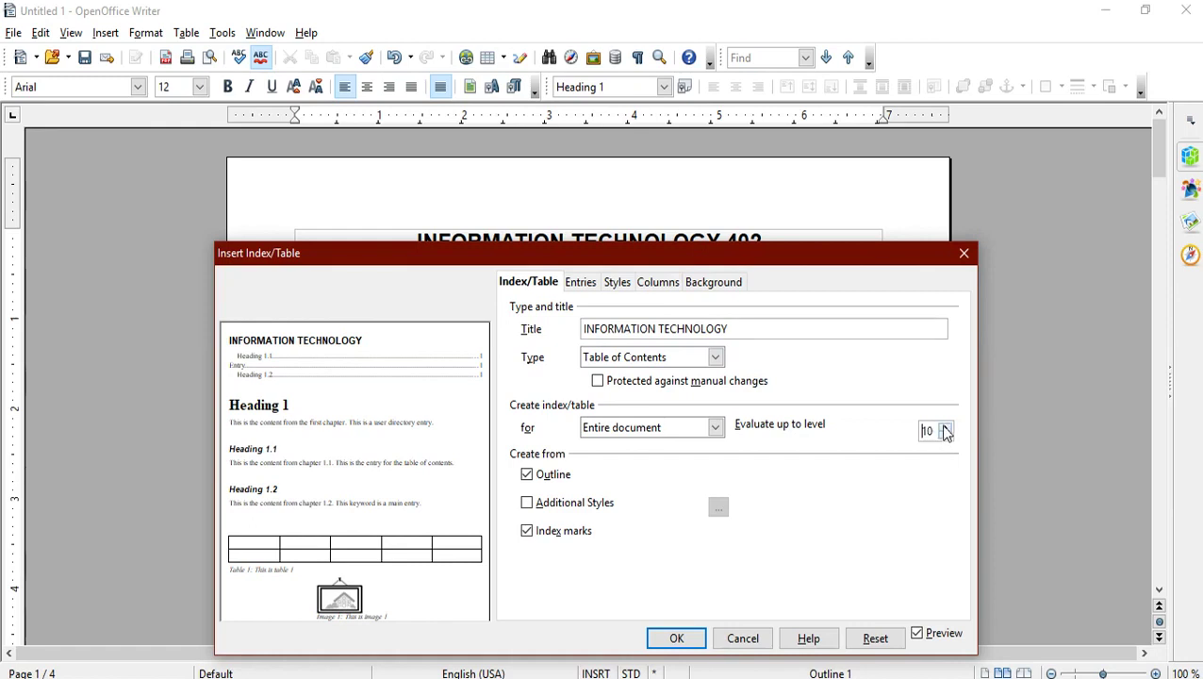
click(676, 639)
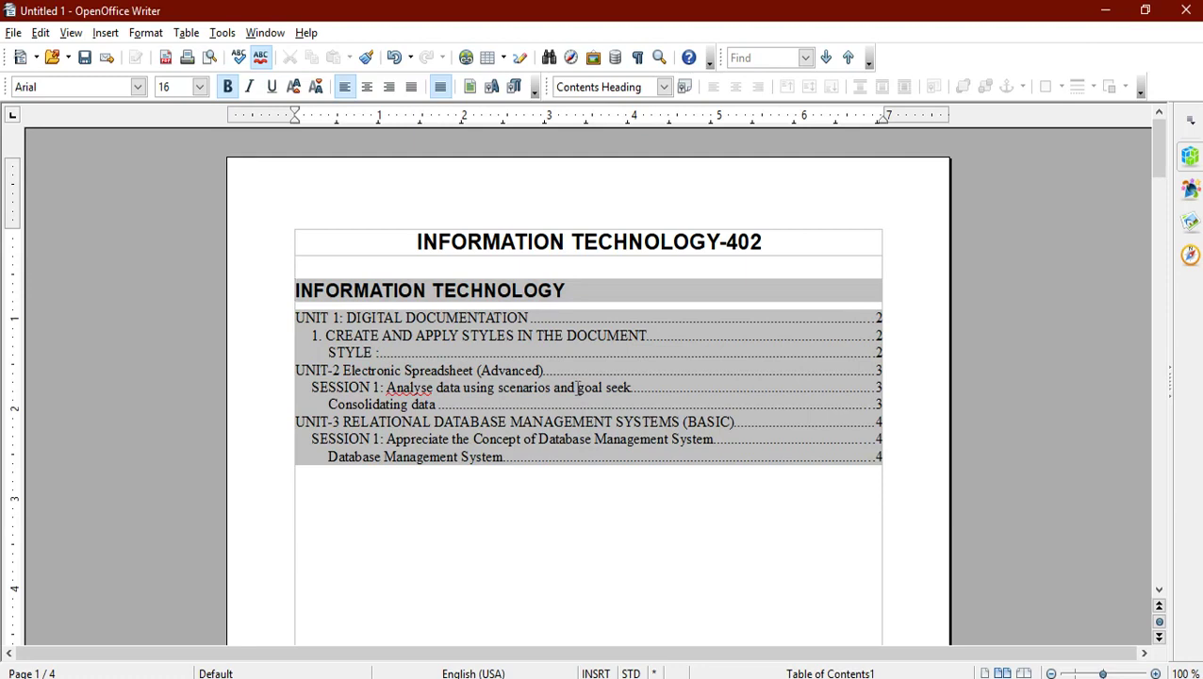
Check the protection against manual changes in the inserted table of contents' settings, then close them without changes
click(594, 294)
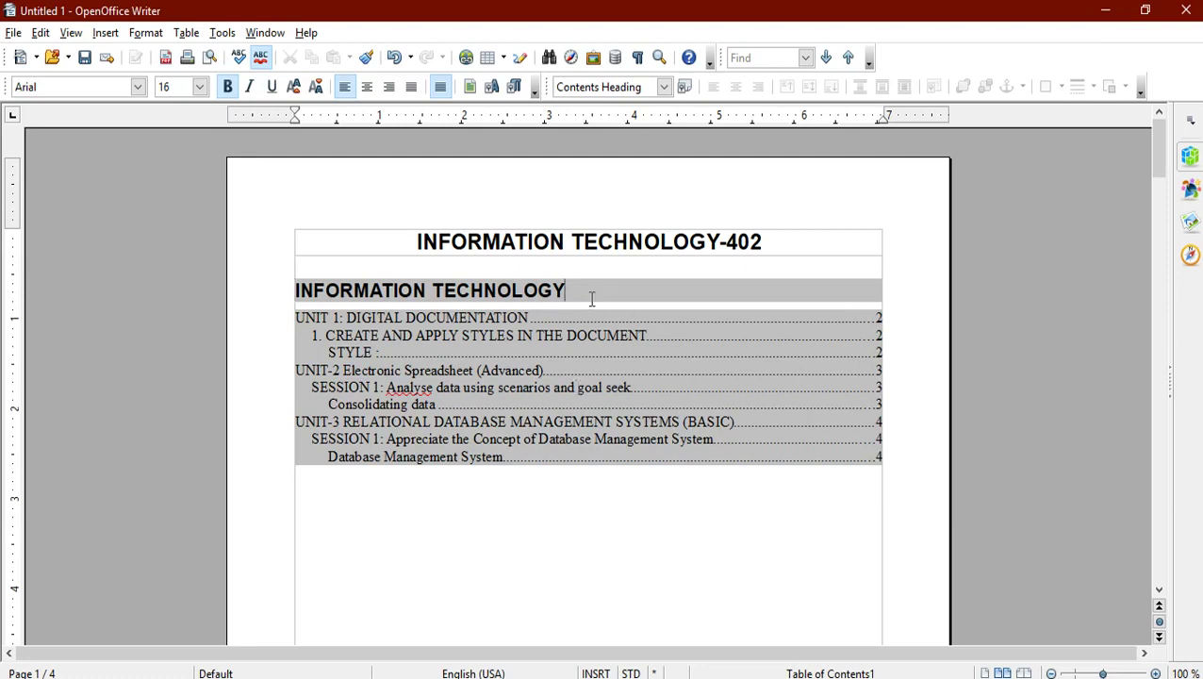
click(571, 351)
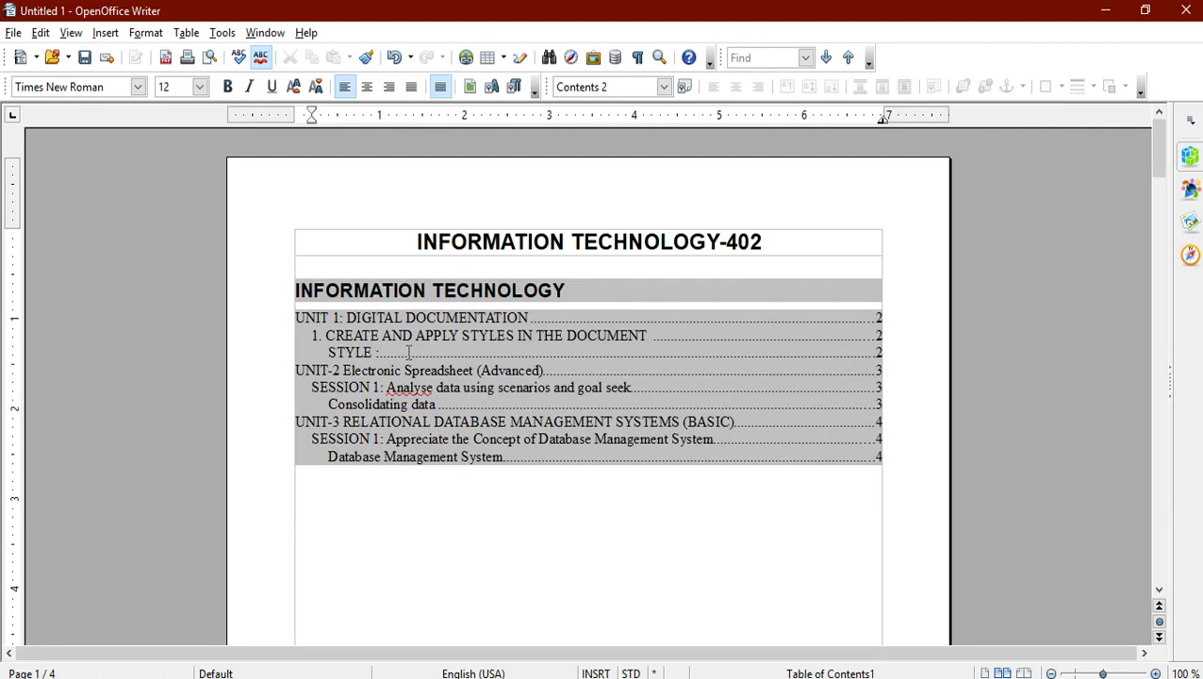
right_click(638, 347)
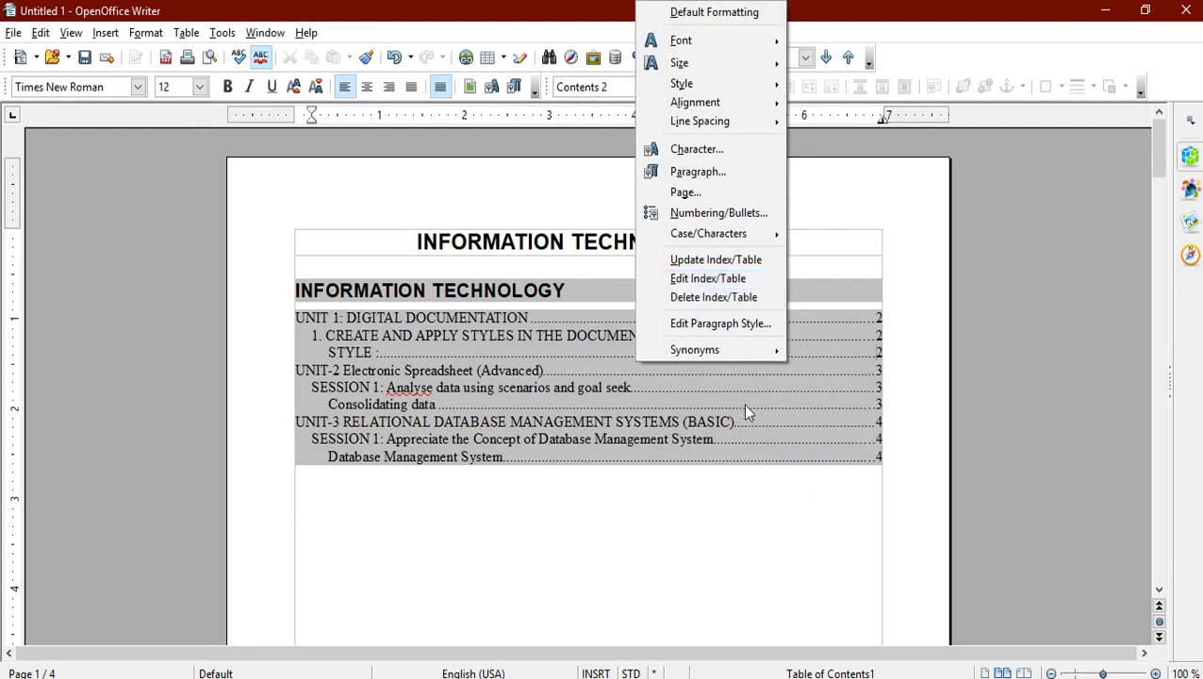
click(690, 360)
right_click(691, 360)
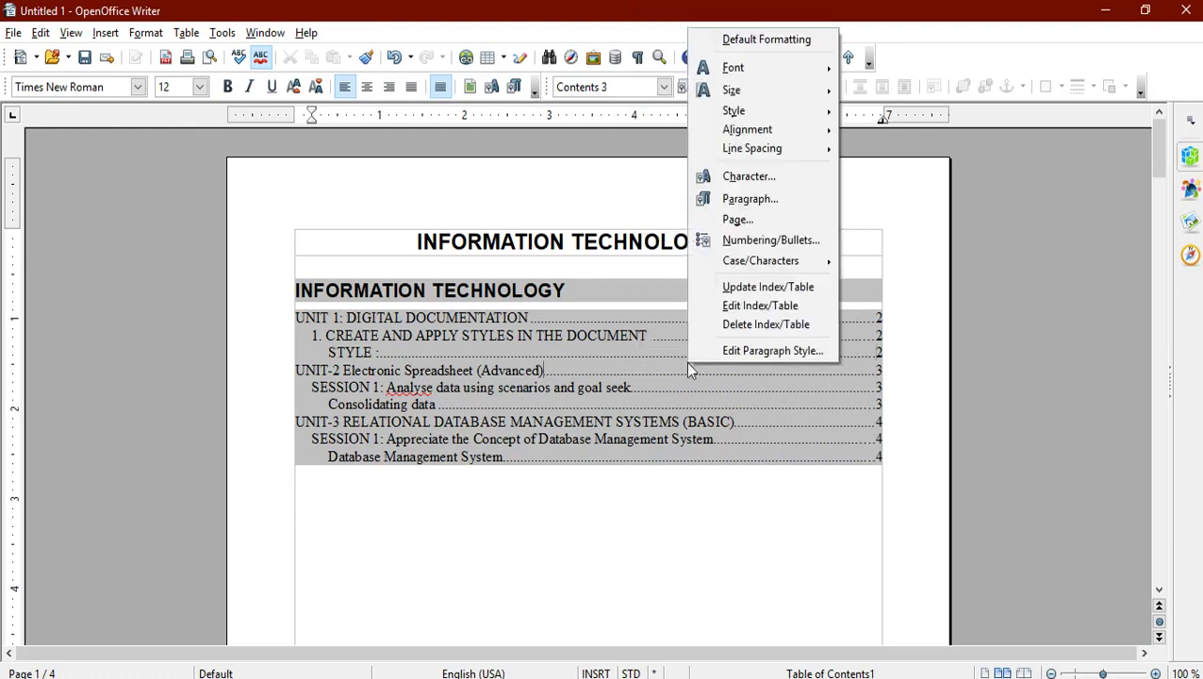
click(760, 306)
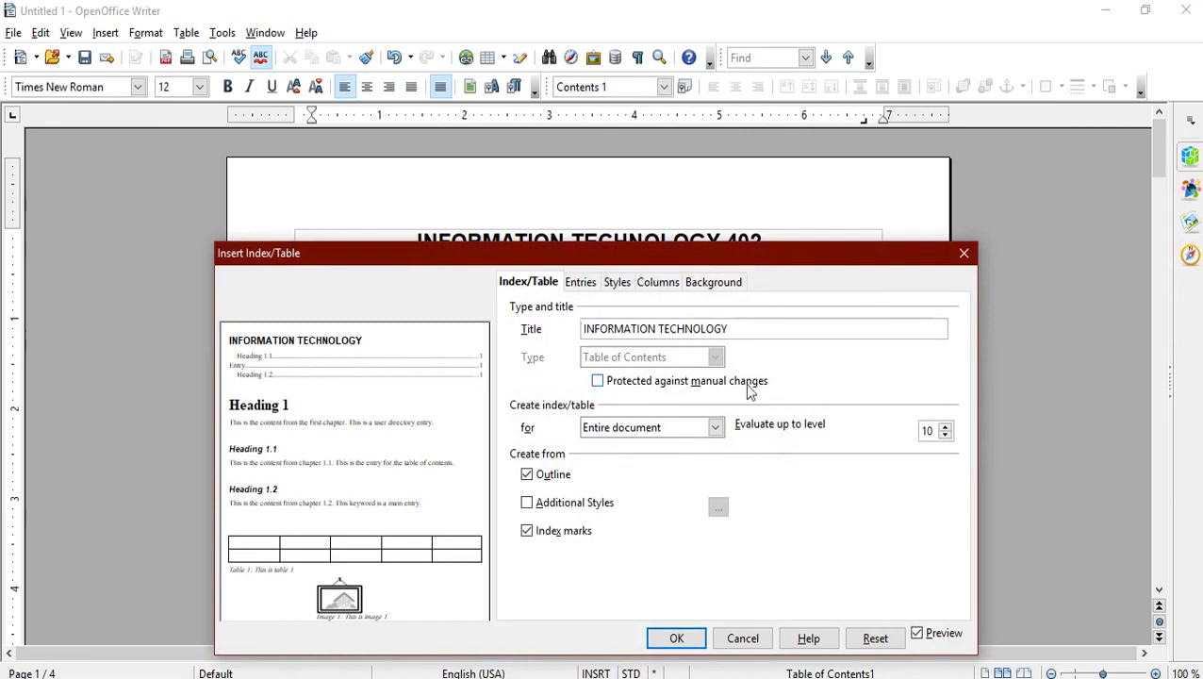
click(963, 253)
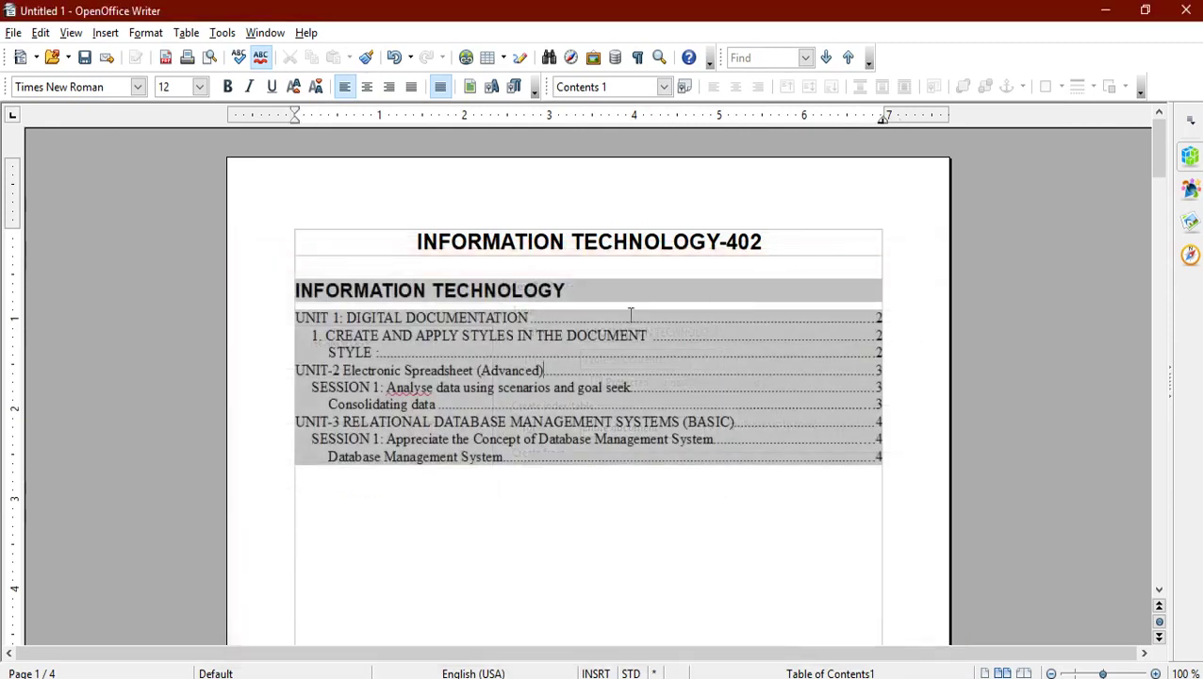
Test manual editing of the table of contents by adding "VGHHG" to the UNIT-2 entry and erasing it
click(557, 369)
text(VGHHG)
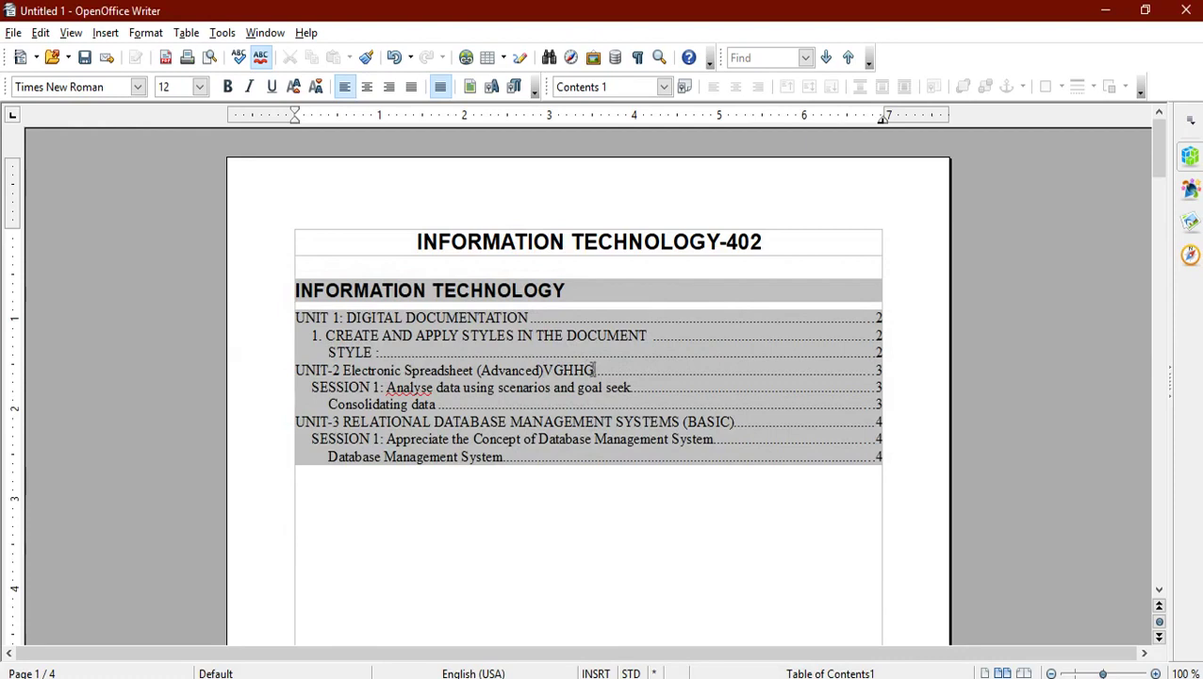
key(BackSpace)
key(BackSpace)
key(BackSpace)
key(BackSpace)
key(BackSpace)
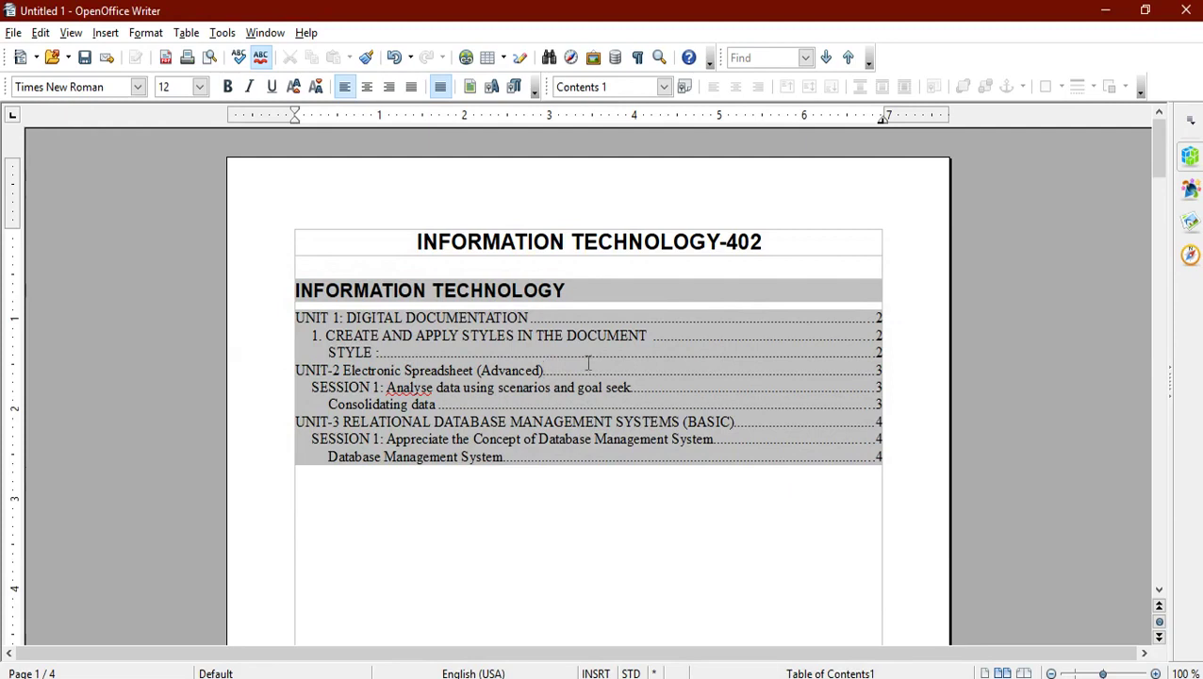
Turn on protection against manual changes for the table of contents and apply the setting
right_click(605, 350)
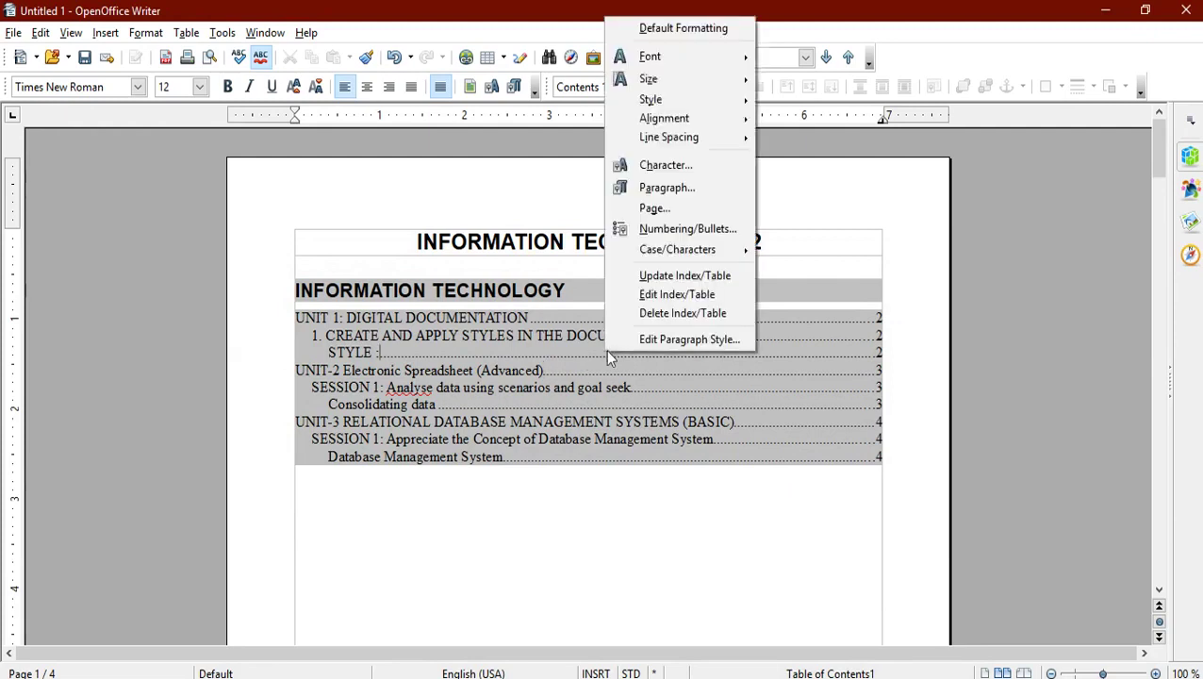
click(663, 296)
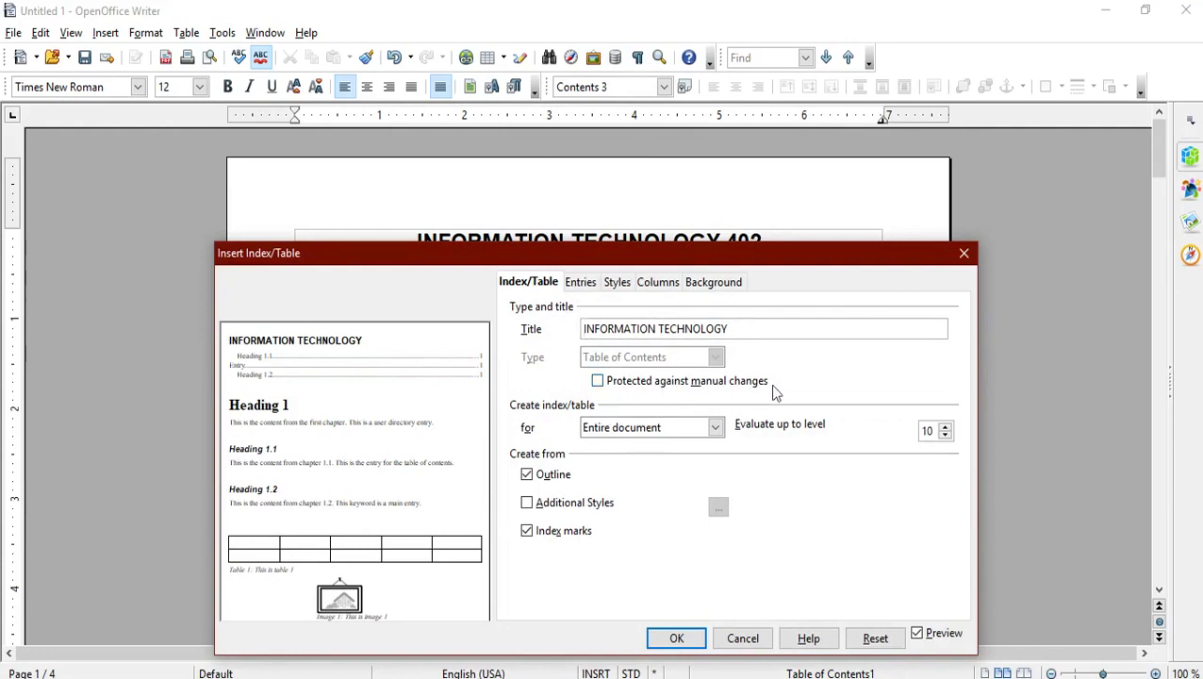
click(597, 381)
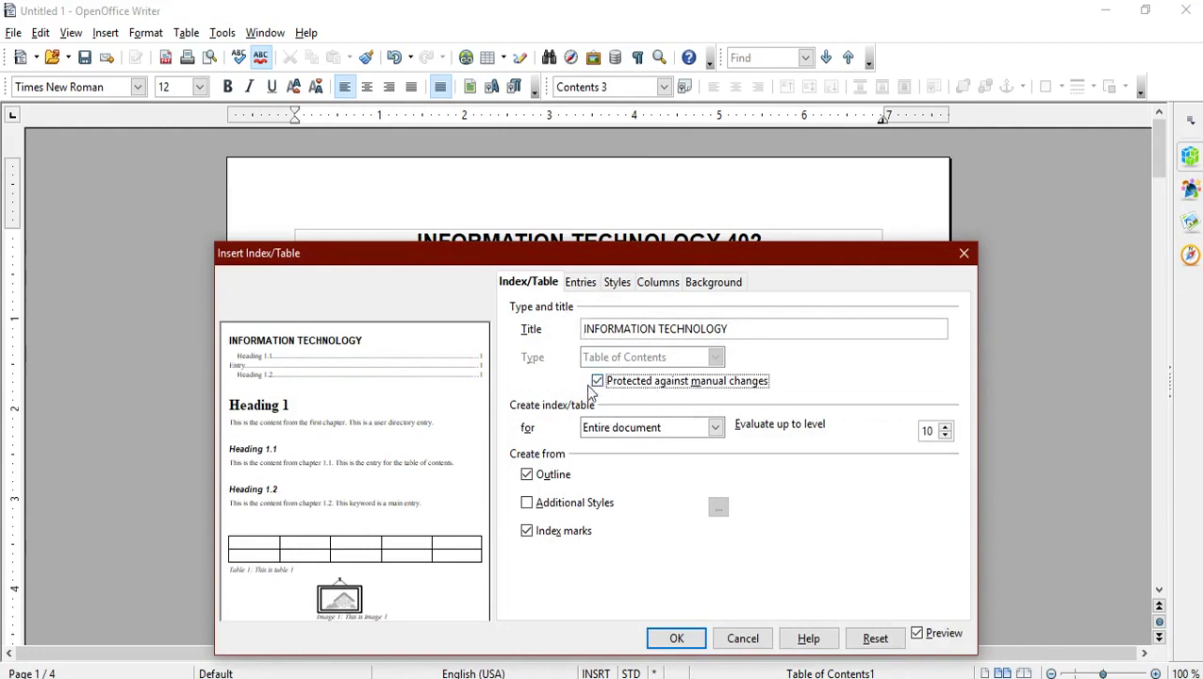
click(676, 638)
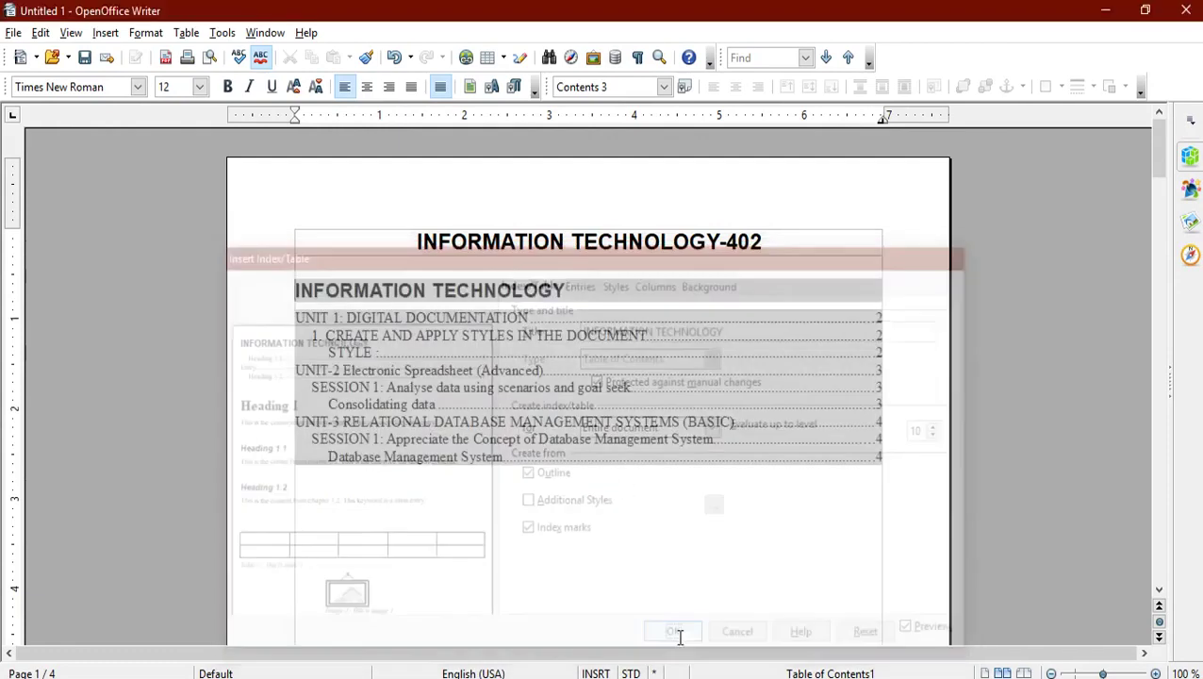
Test the protection by trying to erase text in the "SESSION 1: Analyse data using scenarios and goal seek" entry
click(566, 317)
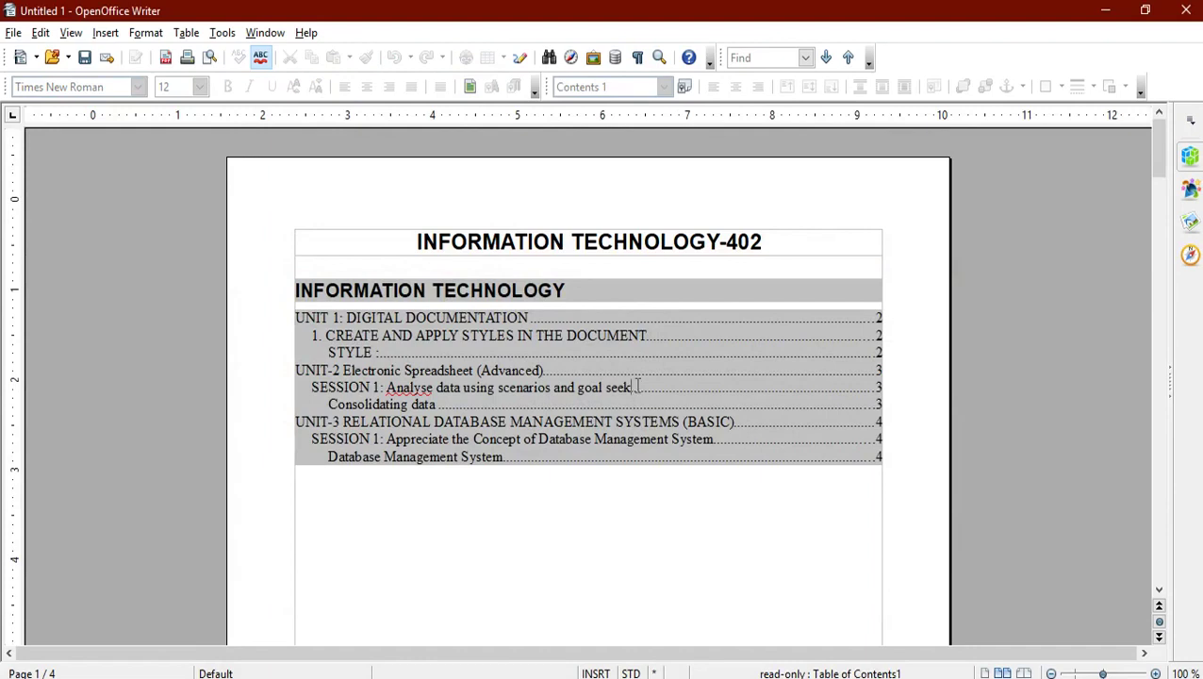
key(BackSpace)
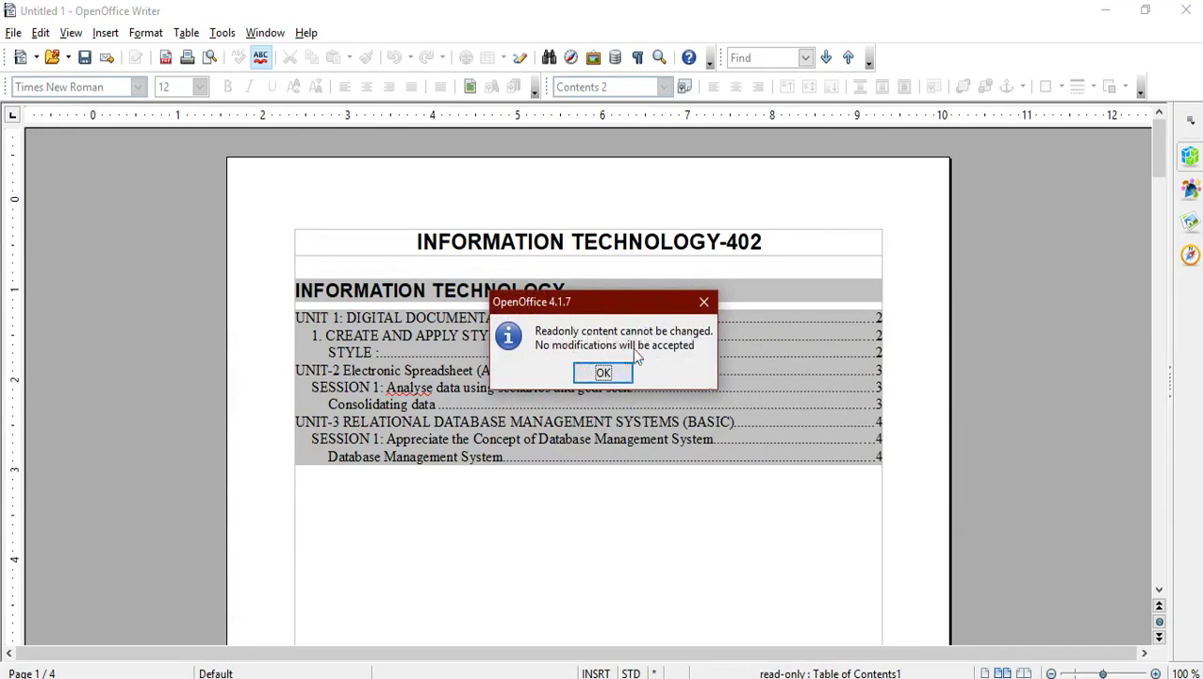
click(607, 375)
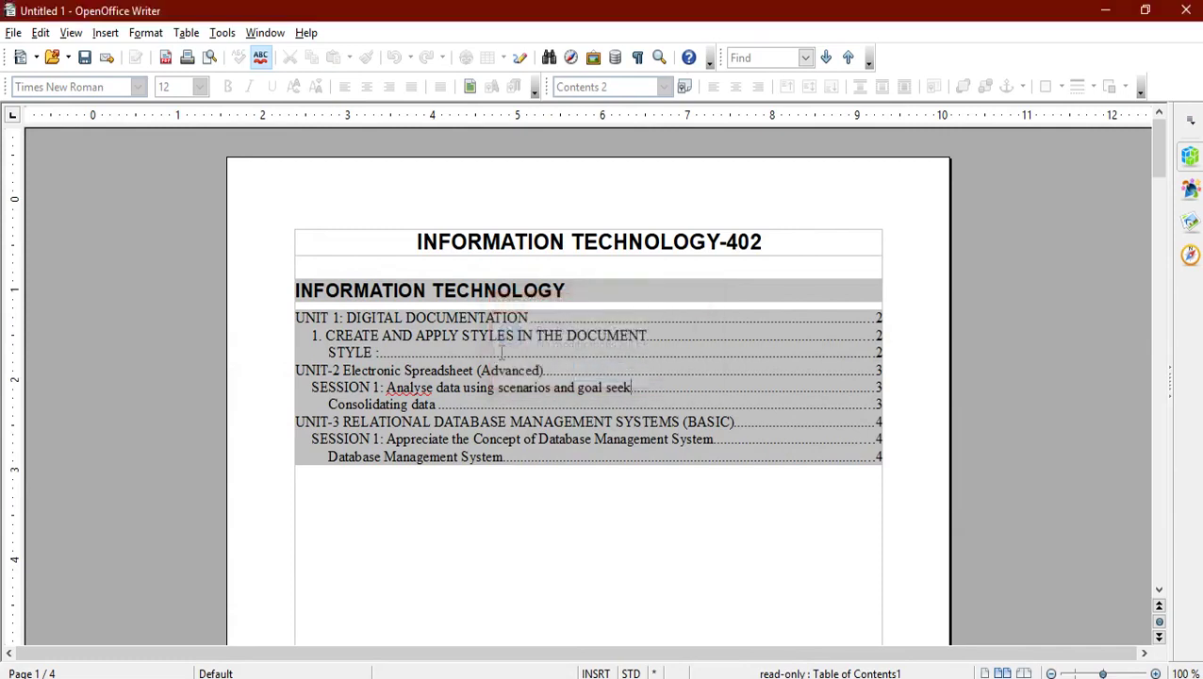
Edit the table of contents to evaluate up to level 7 and apply the change
right_click(595, 370)
click(665, 481)
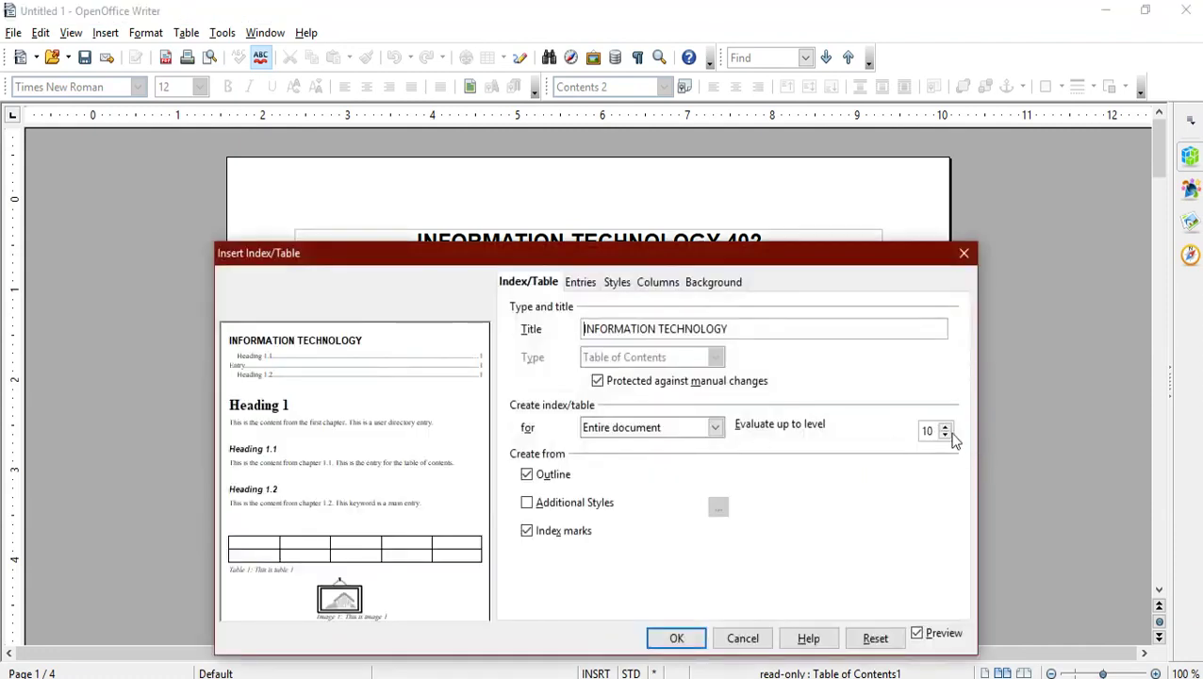
click(946, 437)
click(946, 437)
click(946, 437)
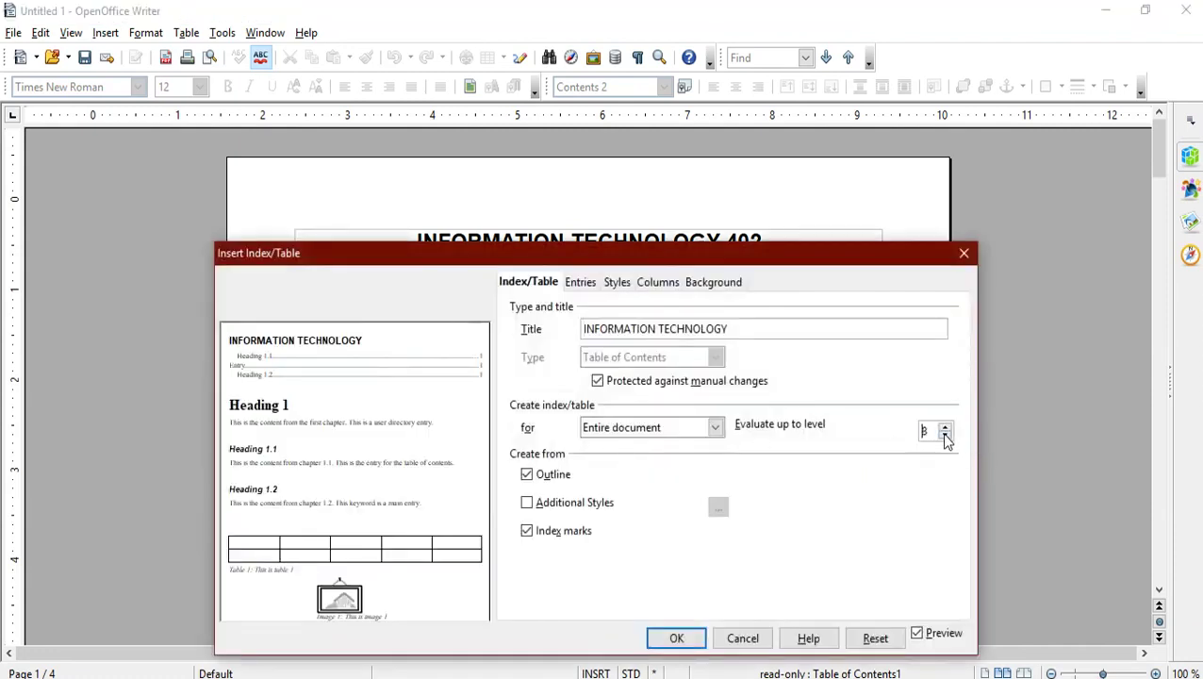
click(692, 637)
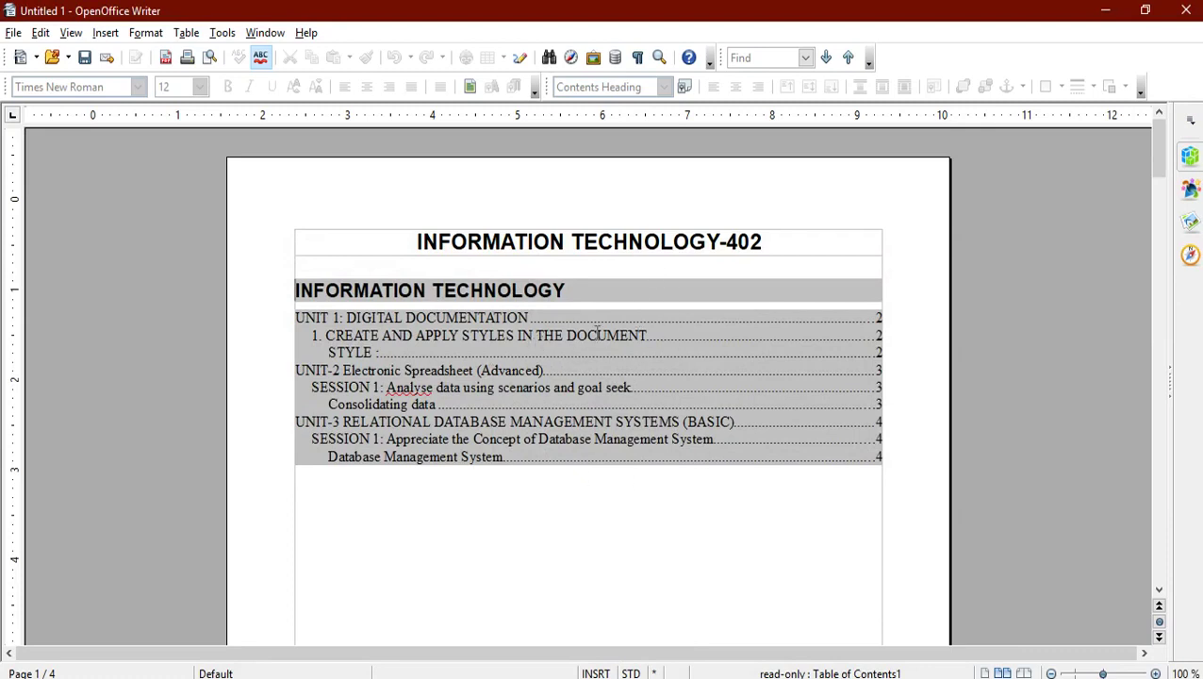
Include additional styles in the table of contents and assign the Contents 1 style to level 1
right_click(622, 349)
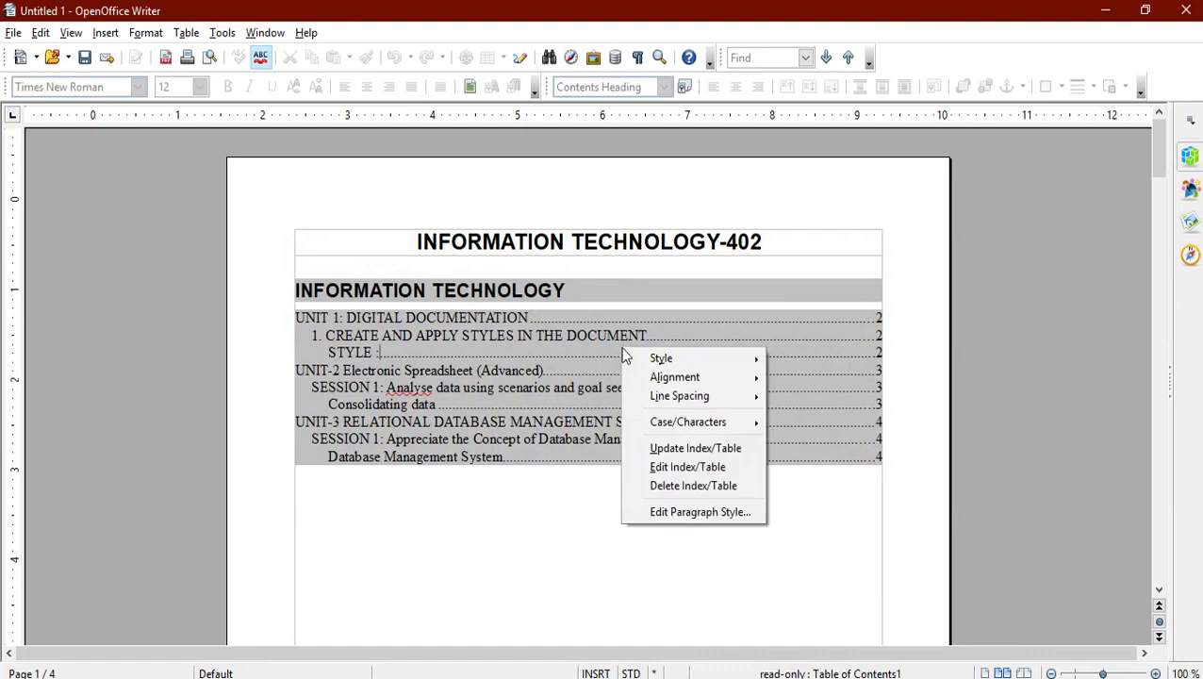
click(668, 468)
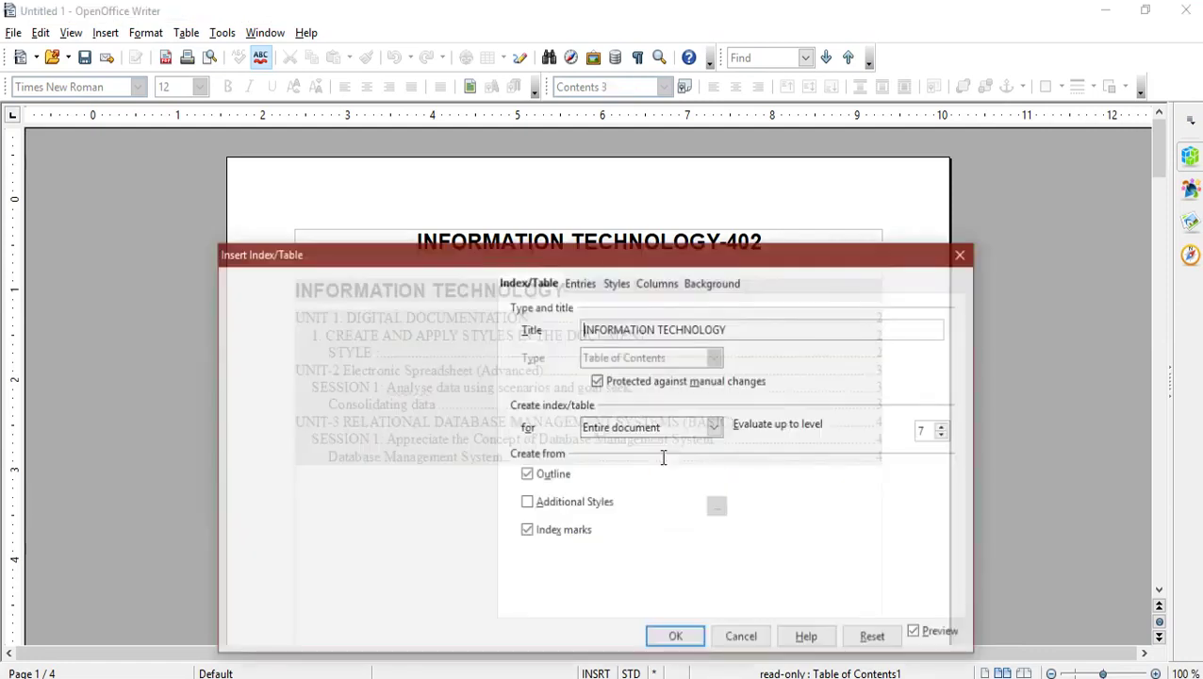
click(528, 505)
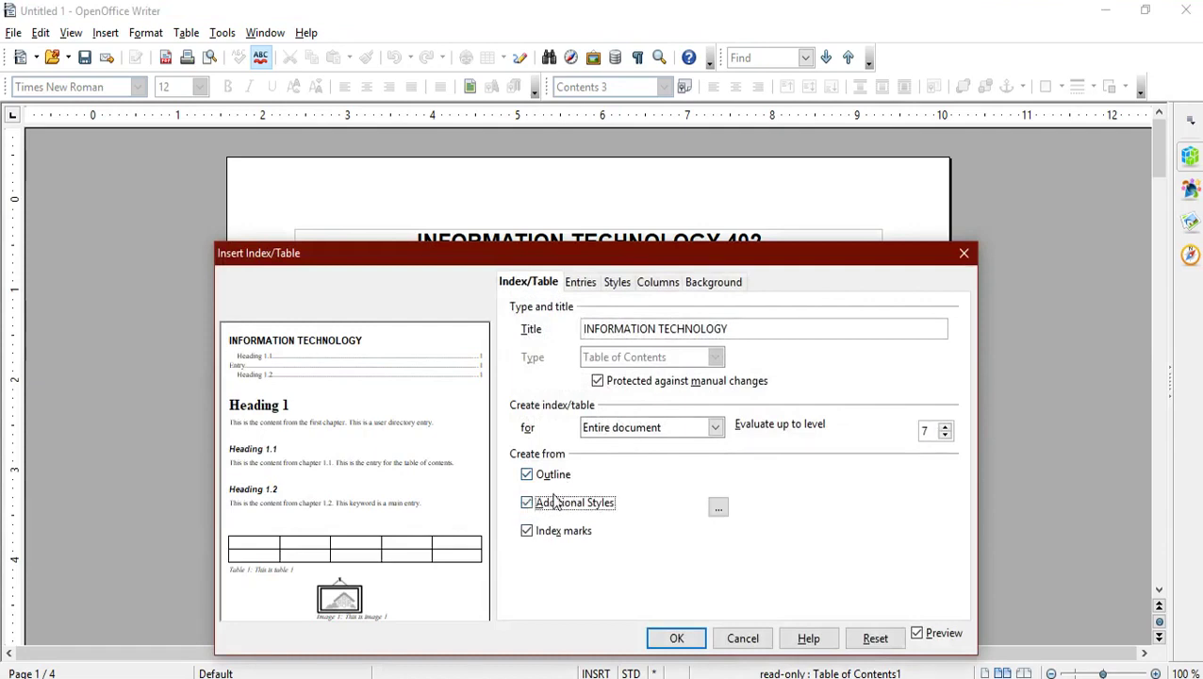
click(719, 510)
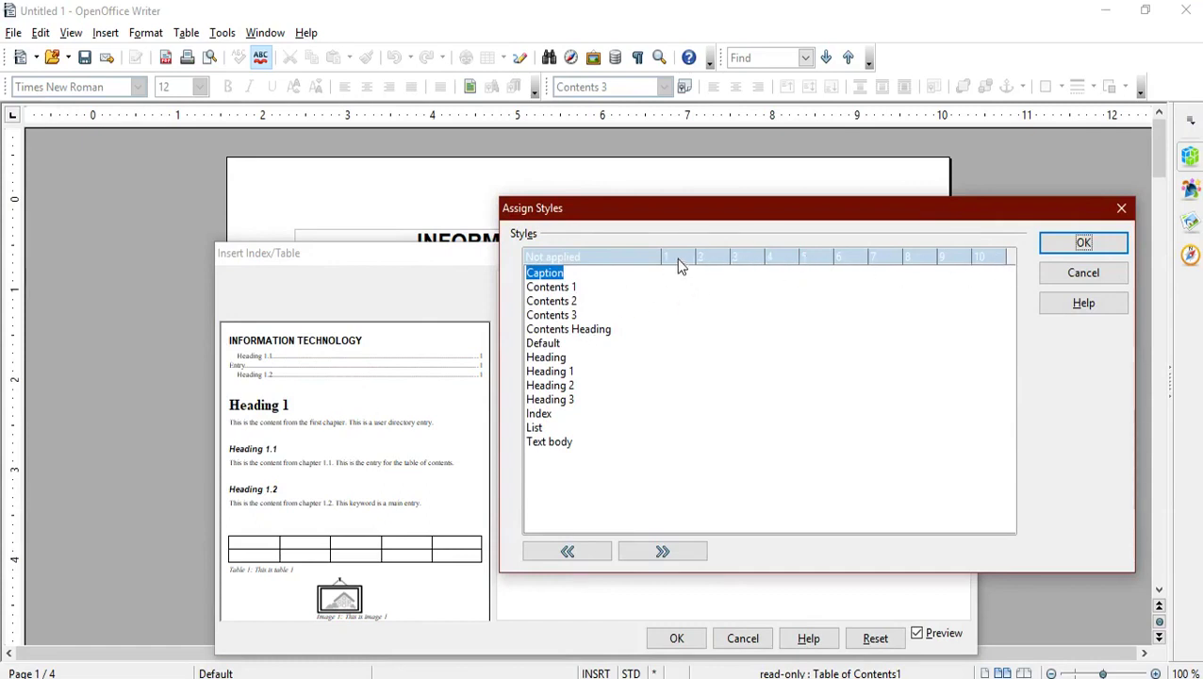
click(556, 289)
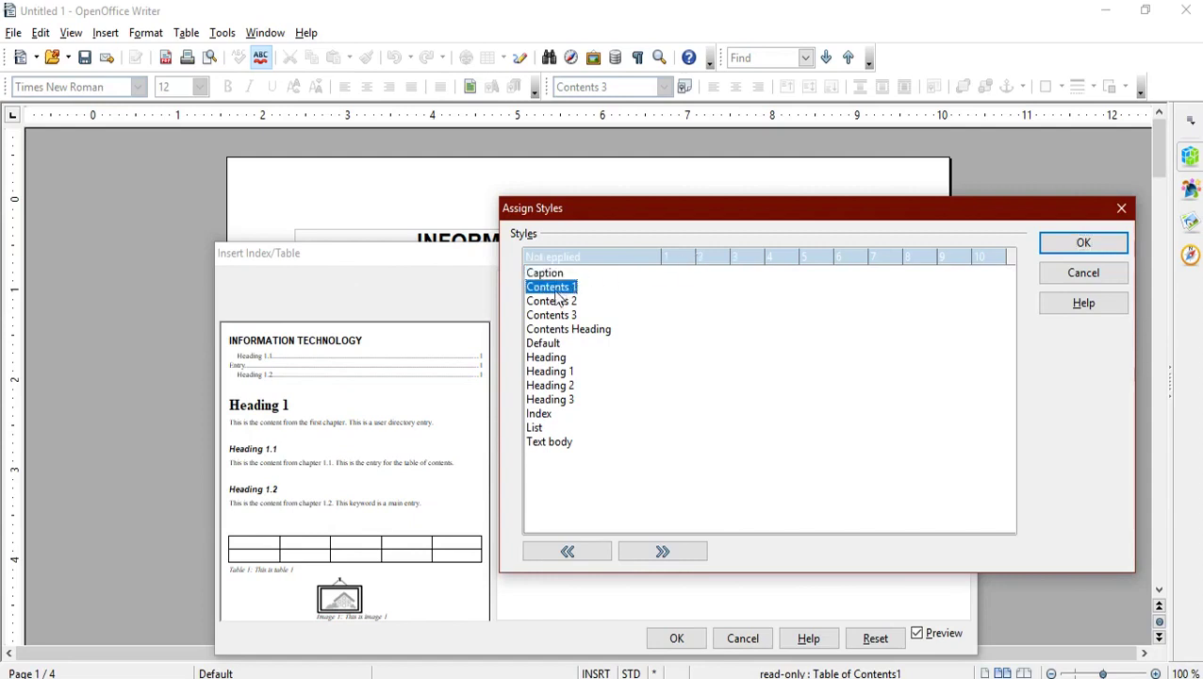
click(663, 553)
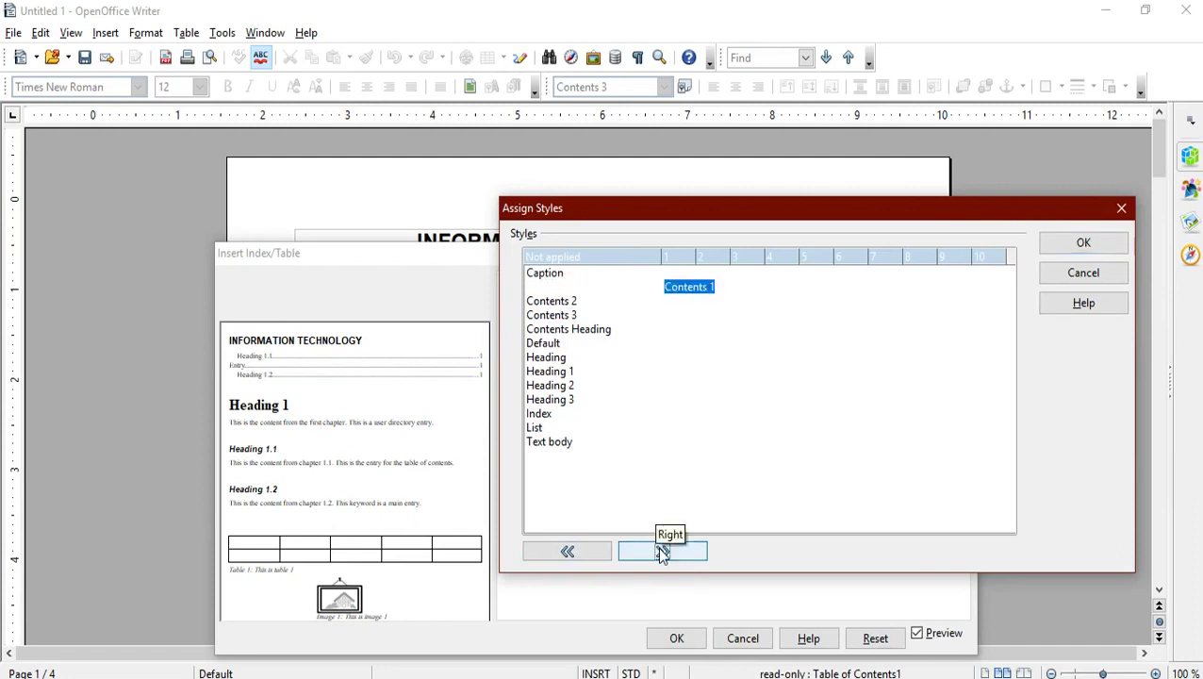
Assign the Contents 3 style to level 2 and apply the additional styles to the table of contents
click(568, 303)
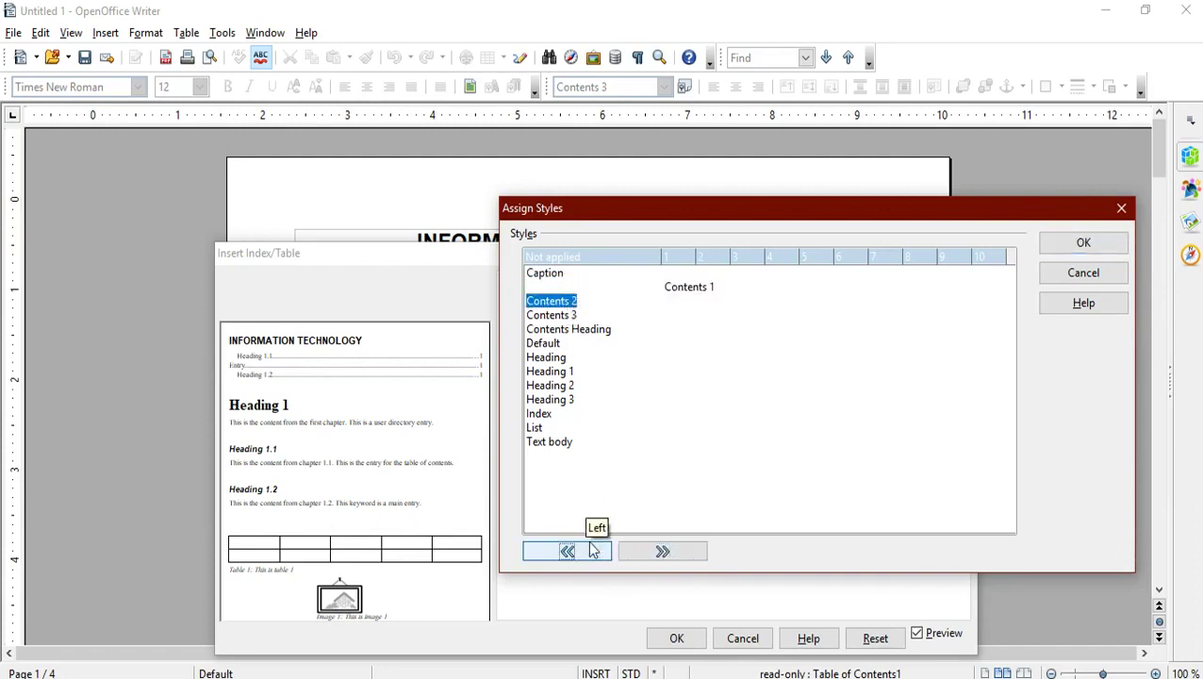
click(559, 316)
click(669, 552)
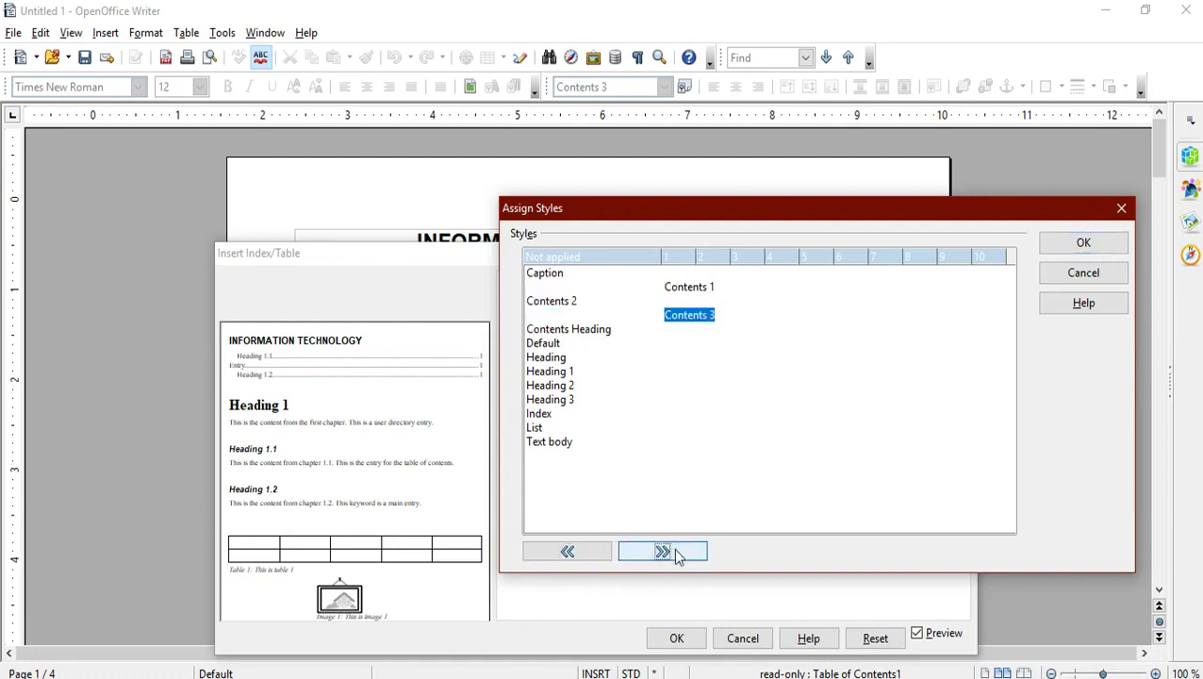
click(672, 554)
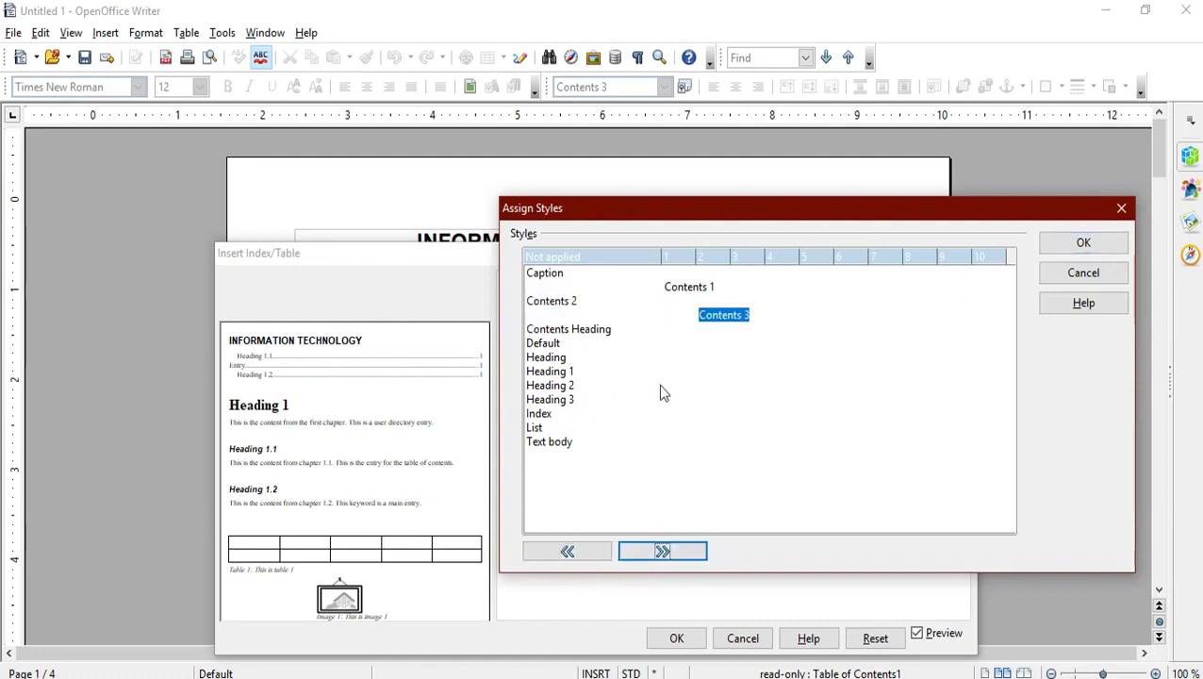
click(1057, 255)
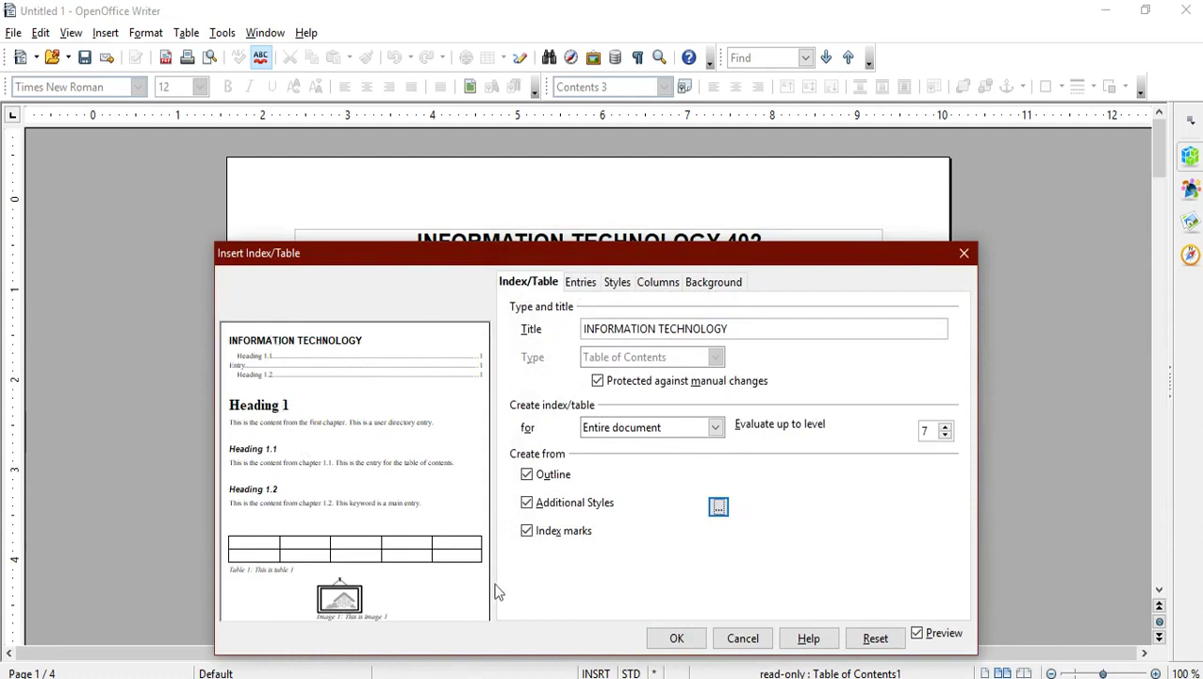
click(677, 639)
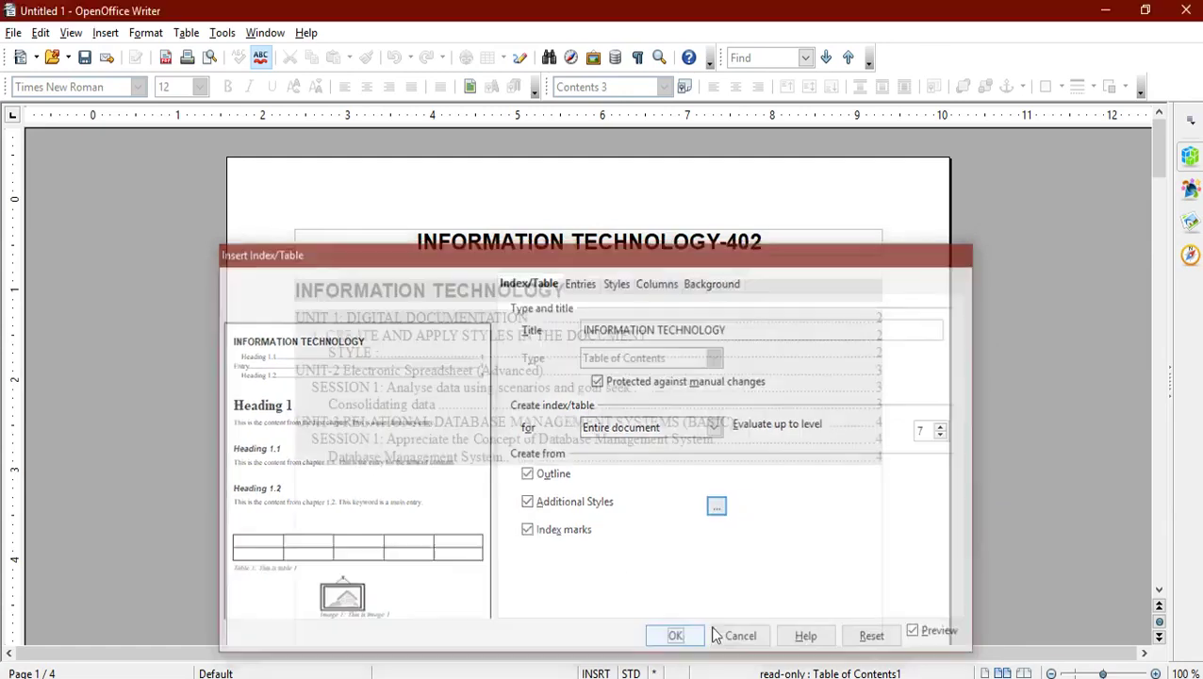
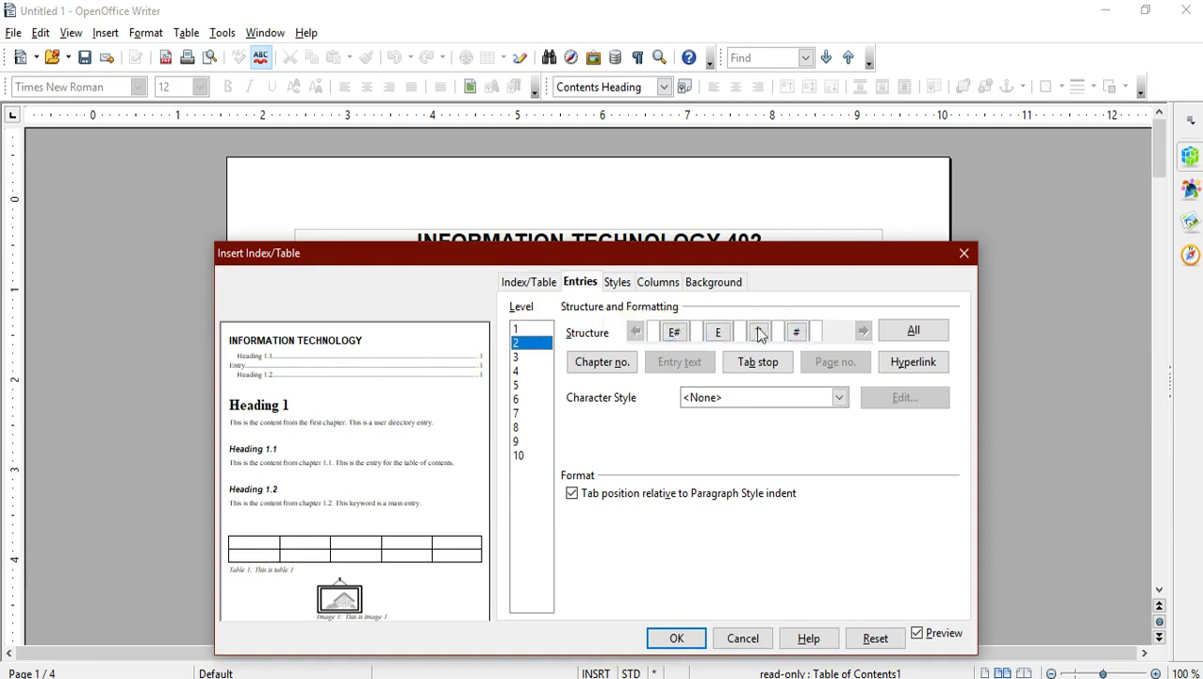
Hyperlink the level 2 entries, with the link start before the chapter number and the link end after the tab stop
click(658, 334)
click(924, 367)
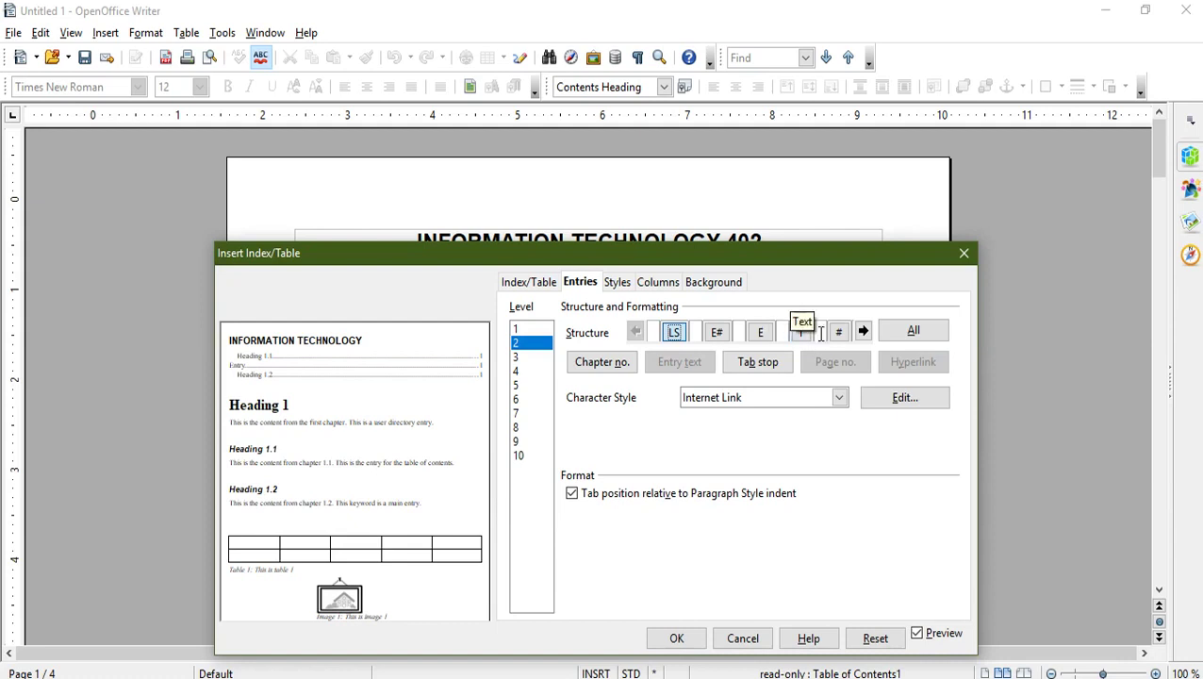
click(816, 332)
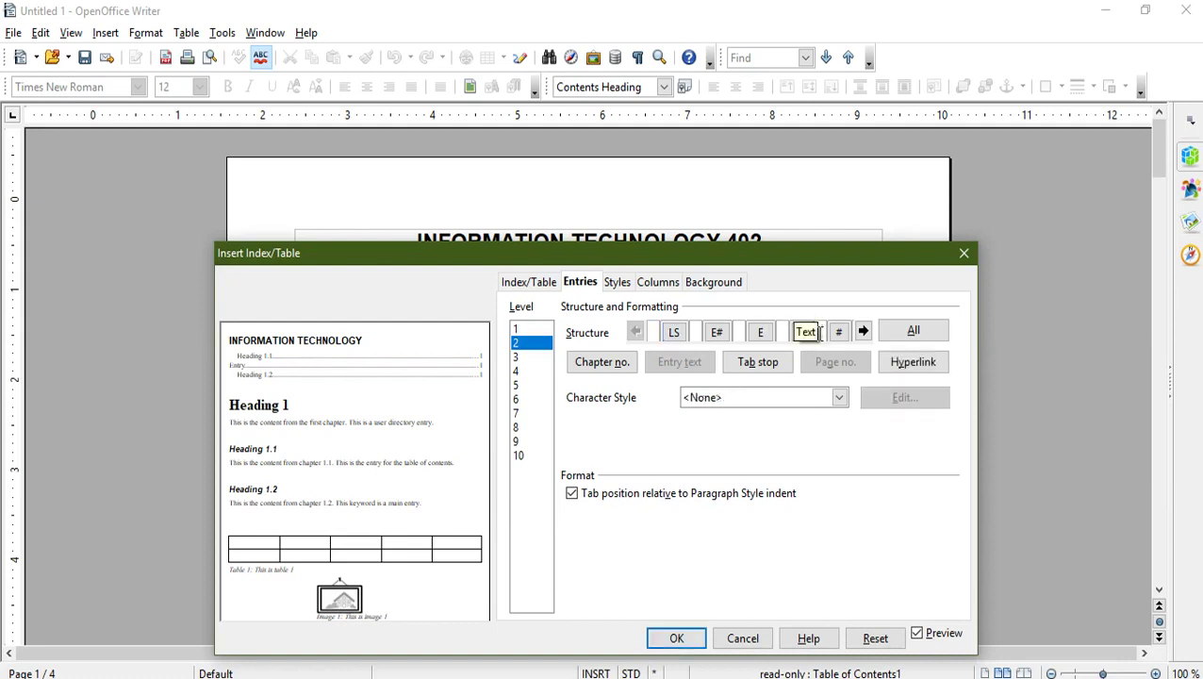
click(907, 362)
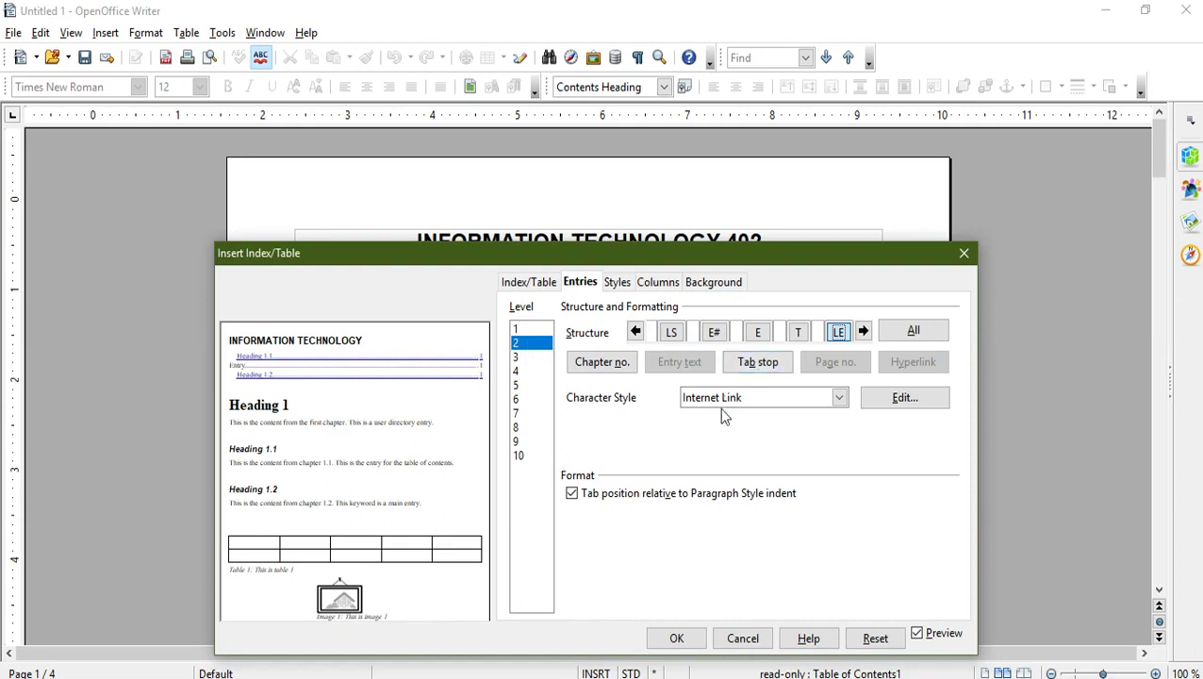
click(677, 638)
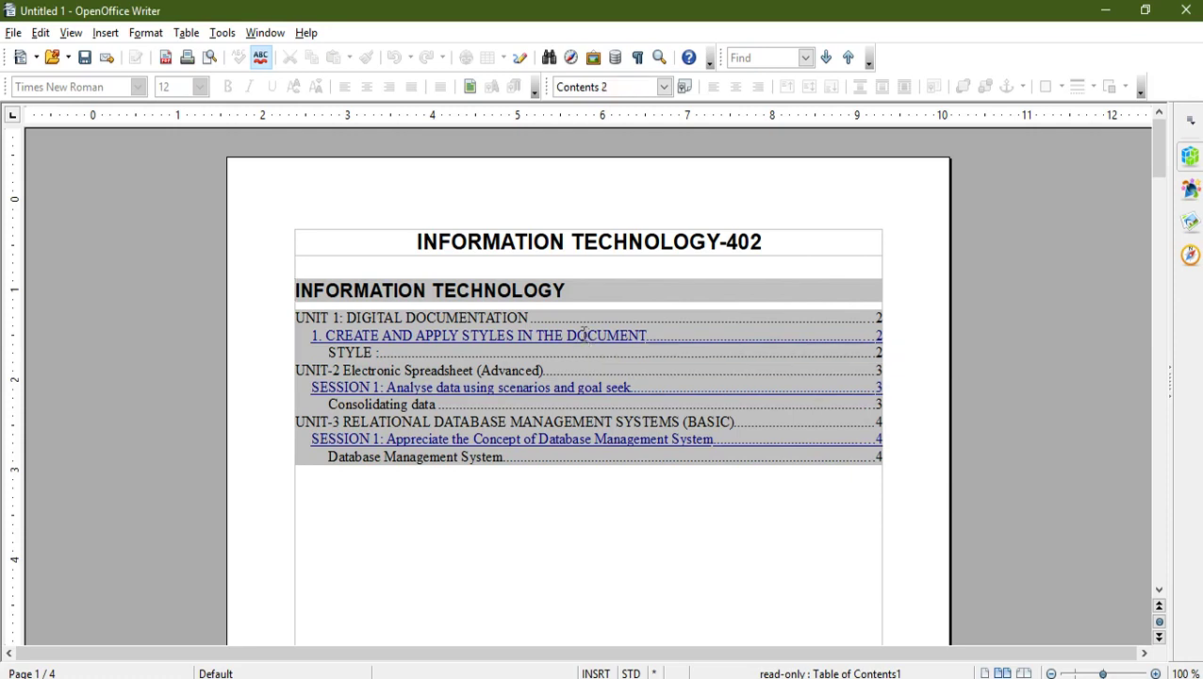
Follow the hyperlinks of the "CREATE AND APPLY STYLES" and "Analyse data" entries, returning to the table of contents after each
ctrl+click(581, 335)
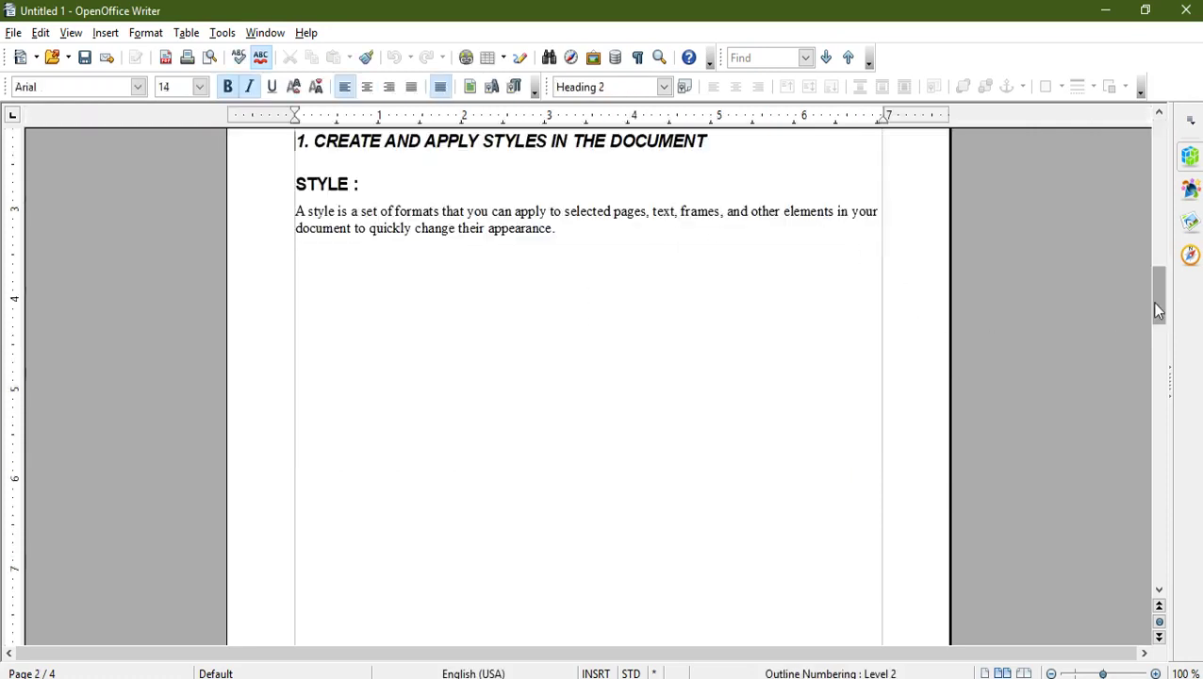
scroll(1152, 299, up, 2)
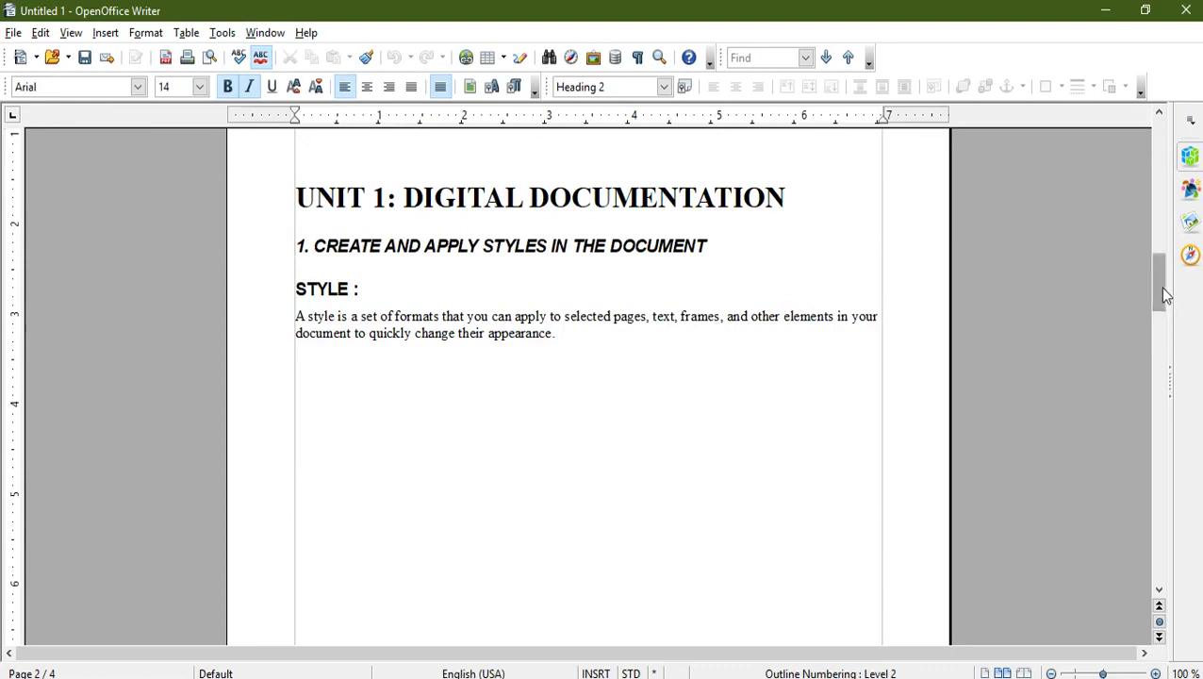
drag(1159, 286, 1143, 141)
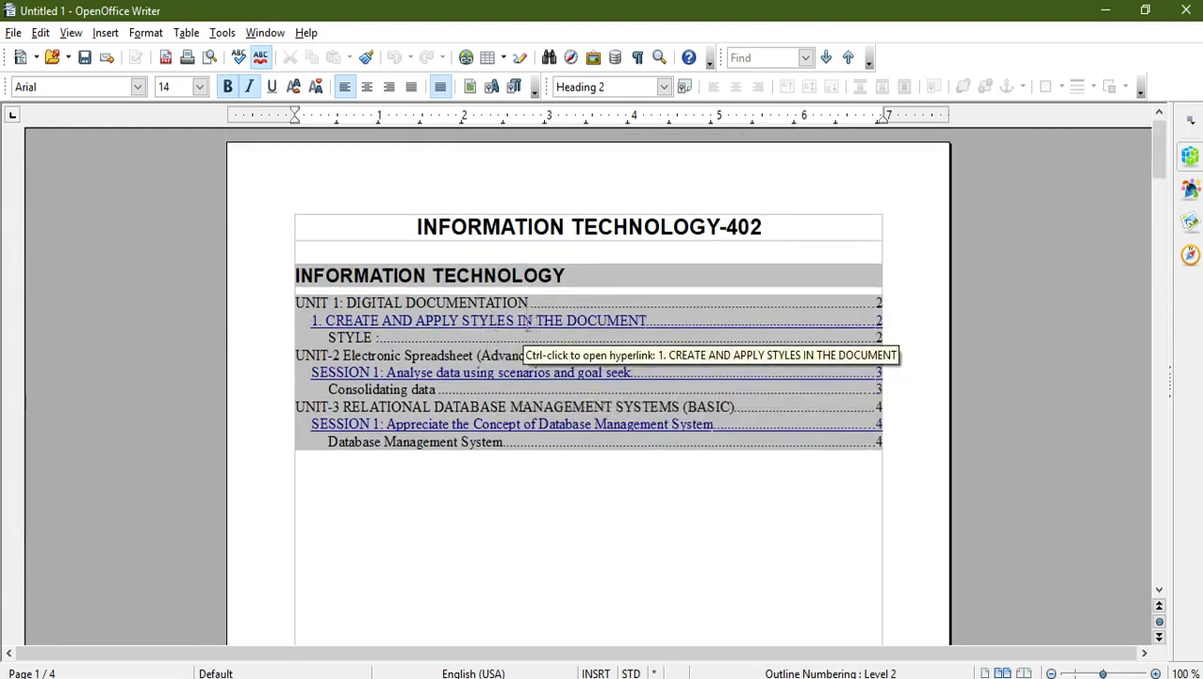
click(528, 375)
ctrl+click(528, 376)
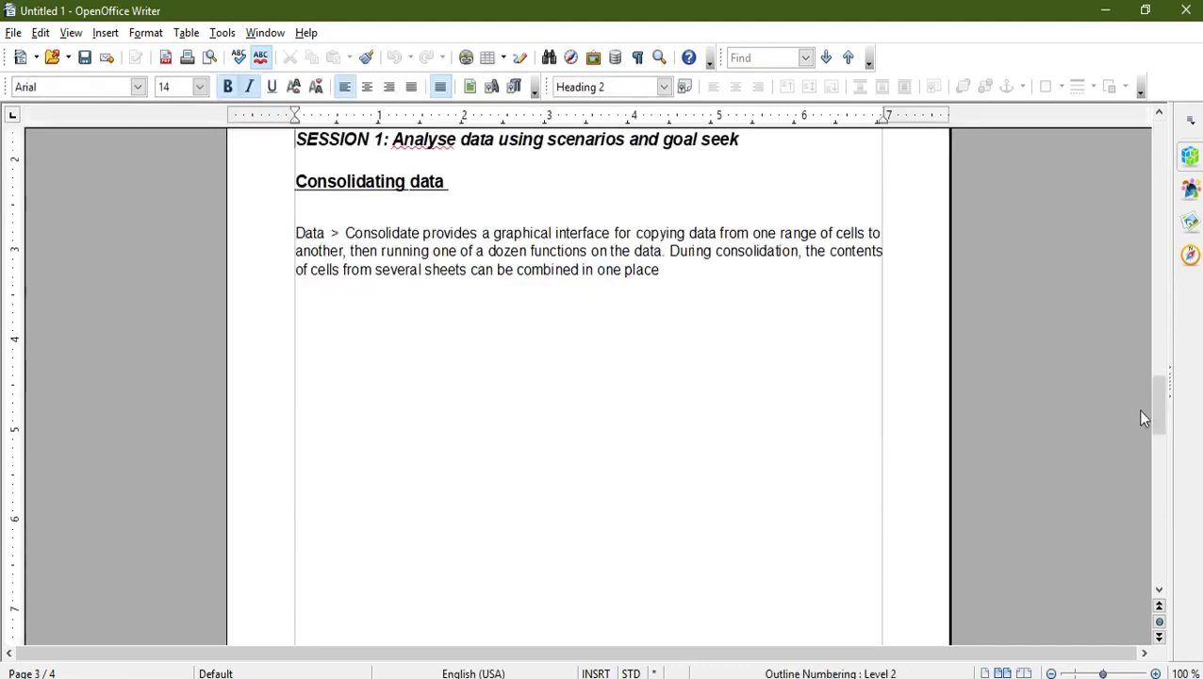
drag(1158, 421, 1123, 148)
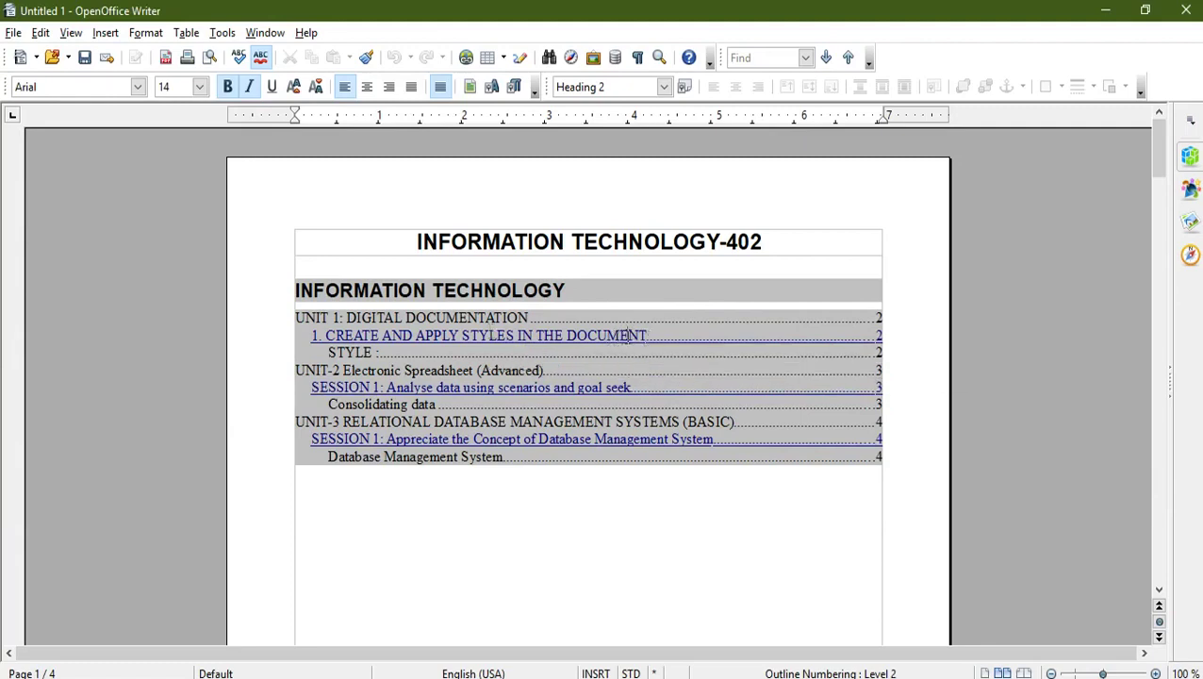
Delete the tab stop from the level 1 entry structure and insert a new one between the entry text and page number
right_click(626, 336)
mouse_move(632, 348)
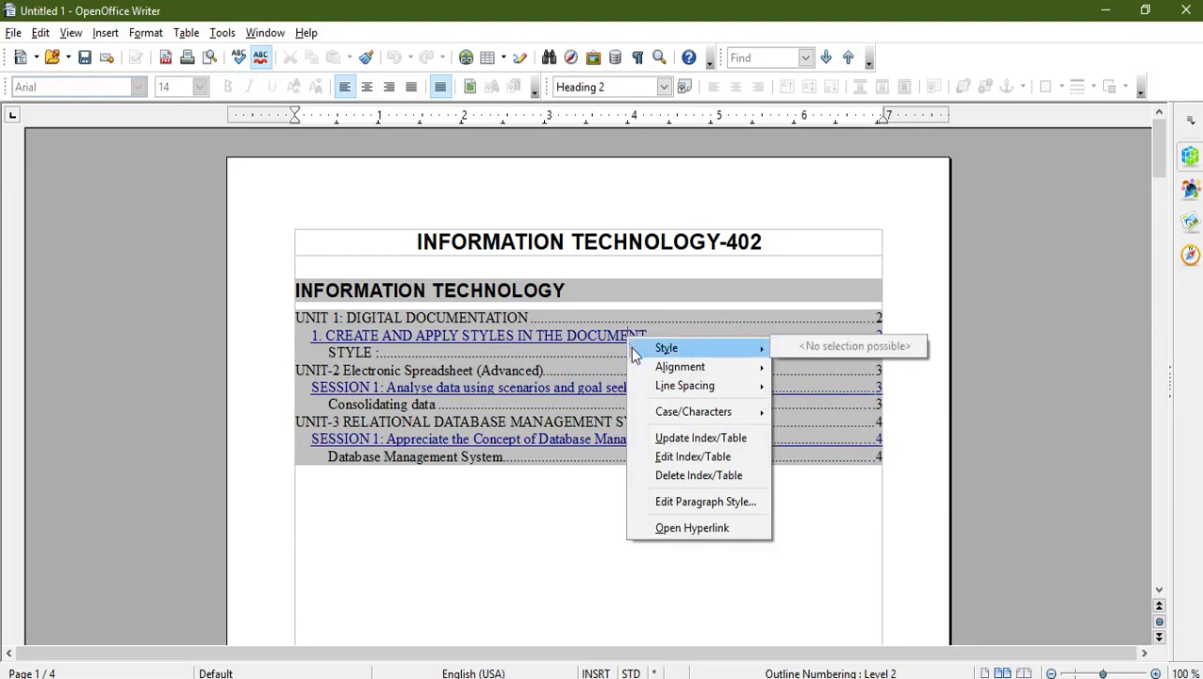
click(706, 458)
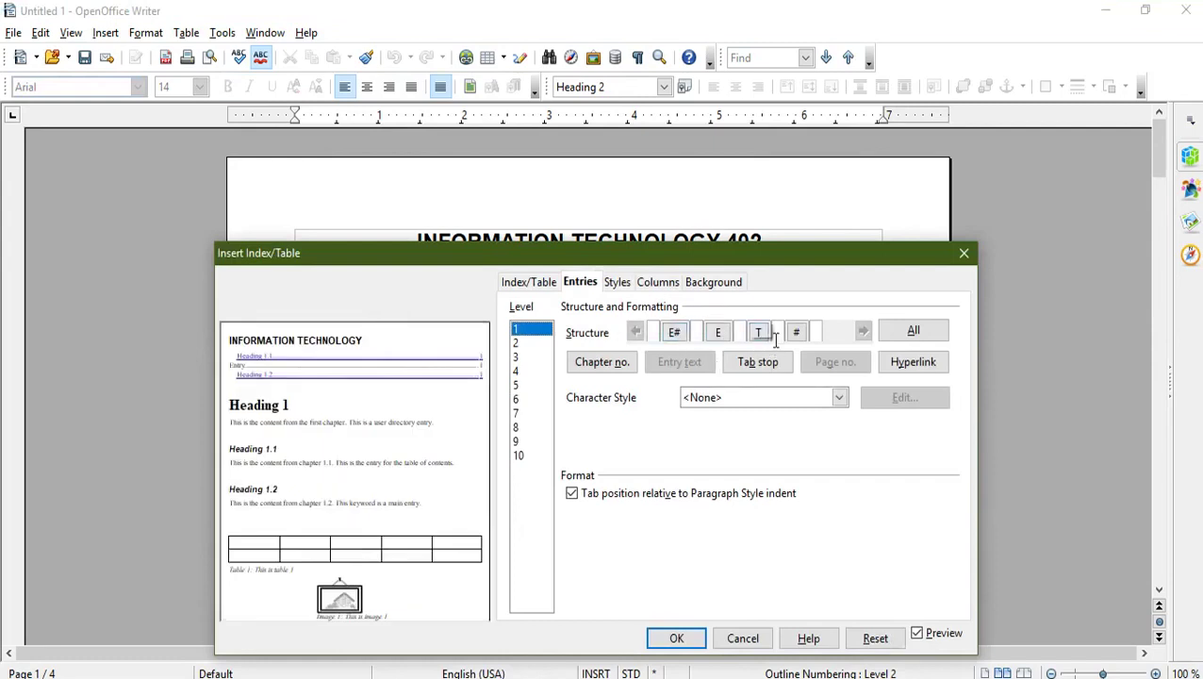
click(675, 334)
click(759, 334)
key(Delete)
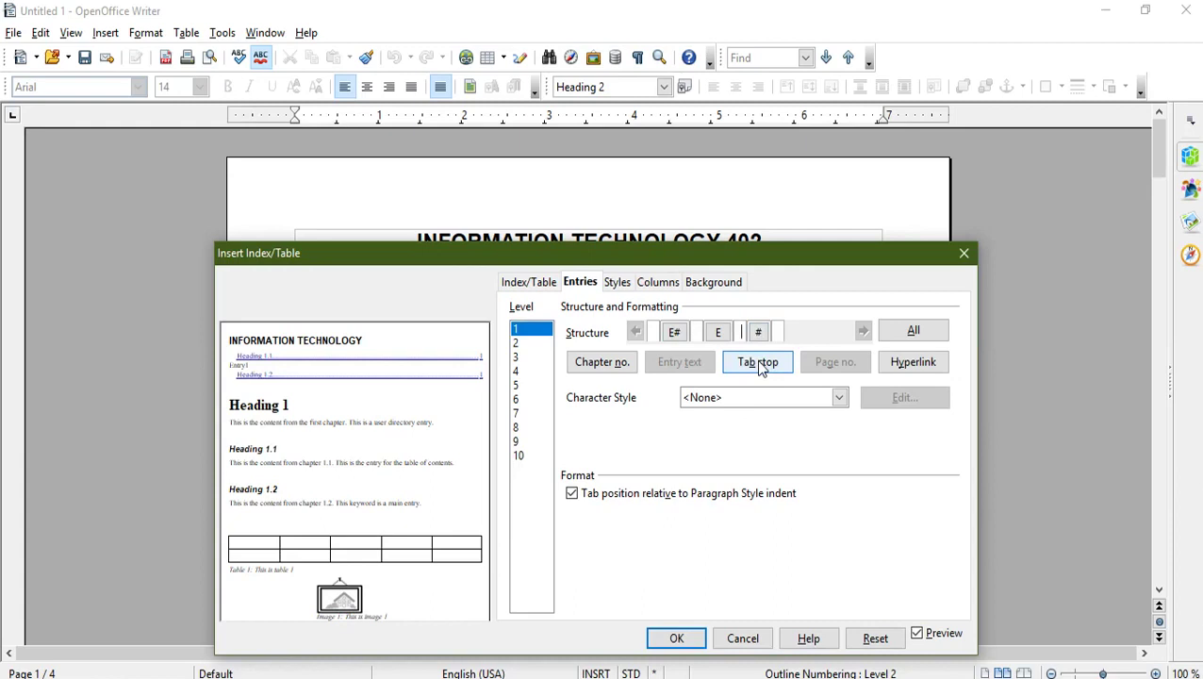
click(760, 364)
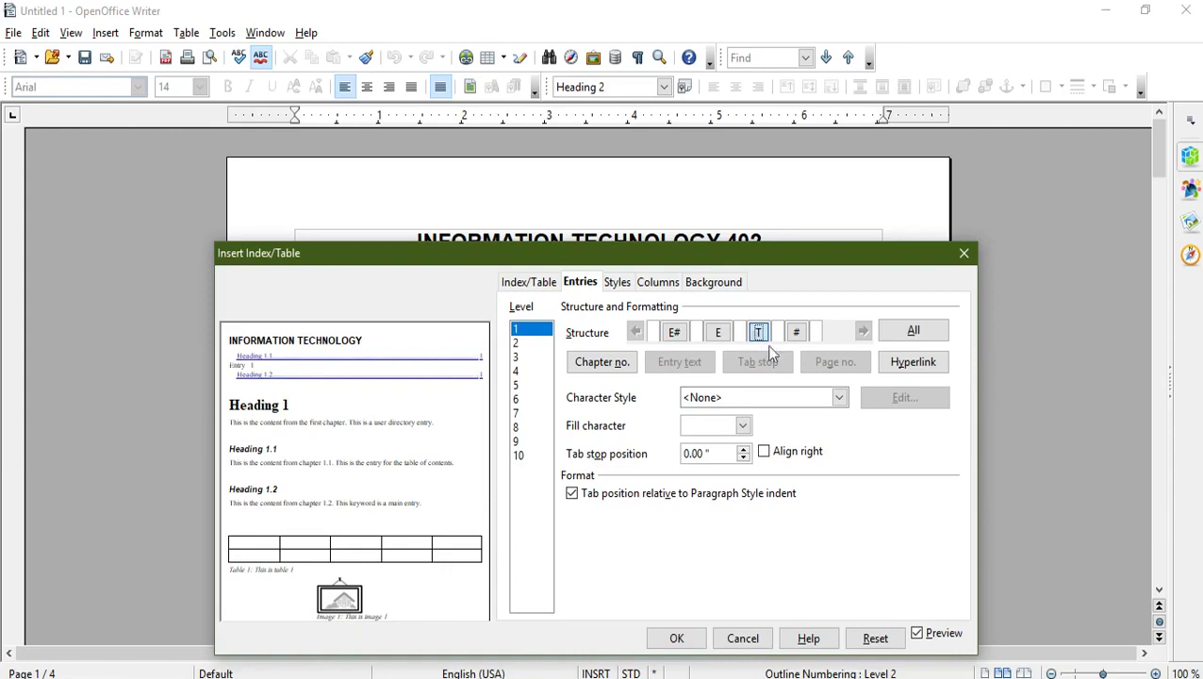
Format the level 1 tab stop with the Caption Characters style, the "-" fill character and right alignment
click(839, 399)
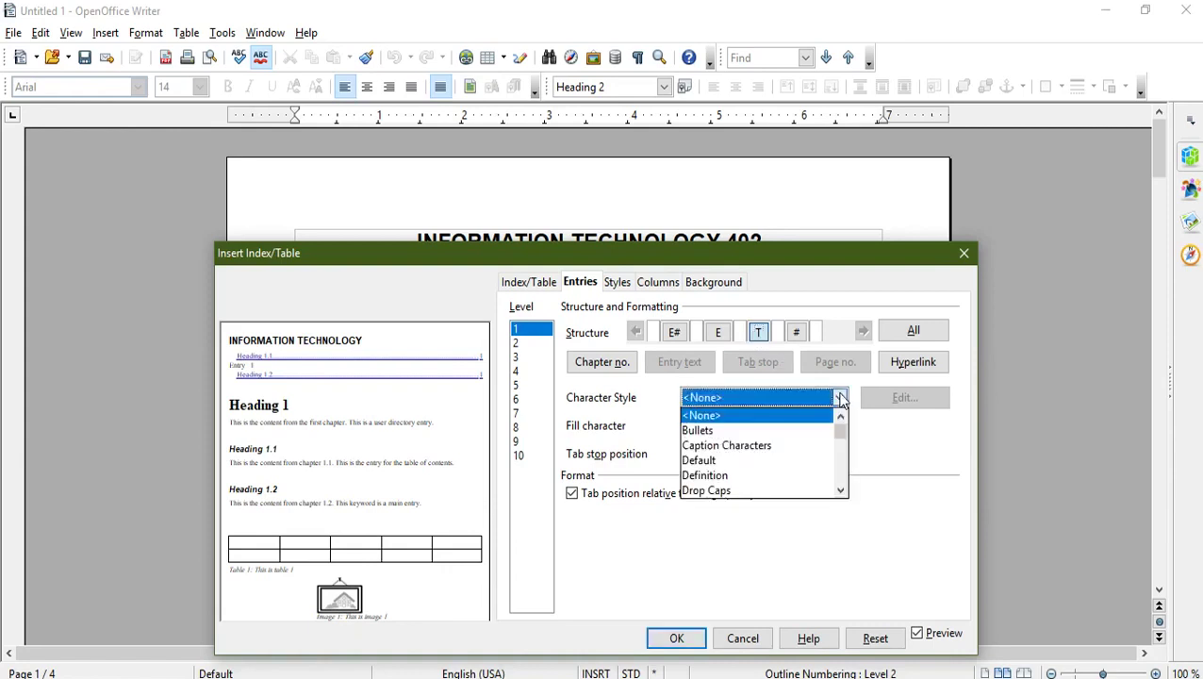
click(769, 447)
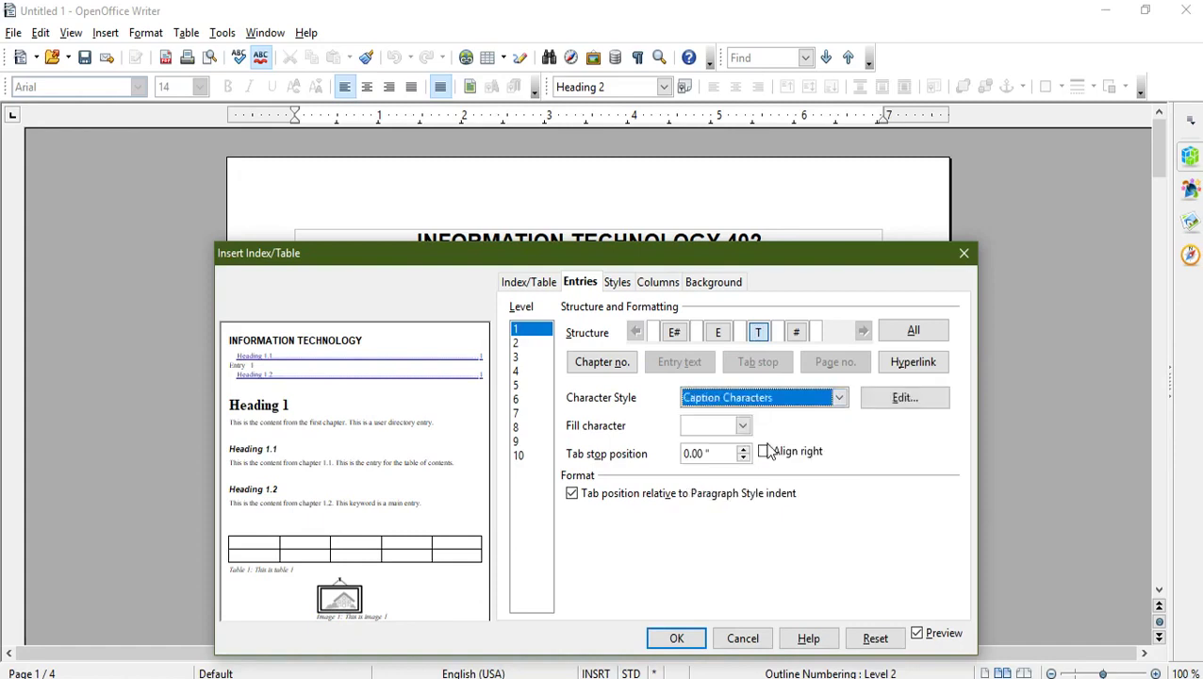
click(743, 426)
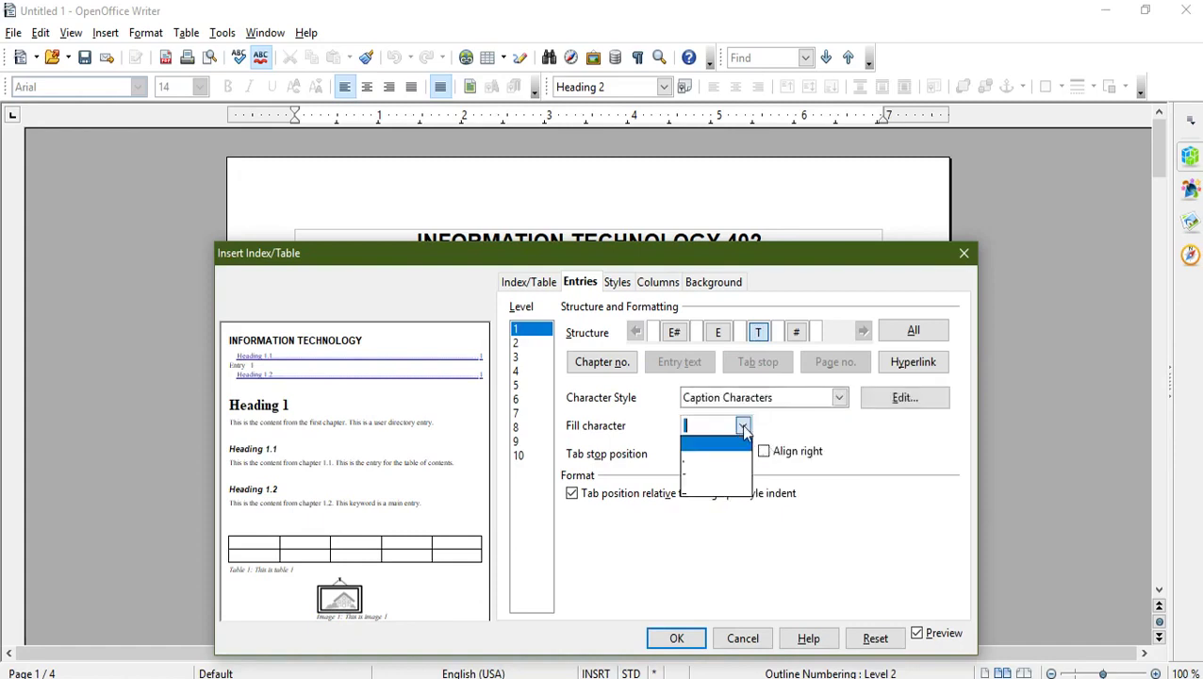
click(704, 473)
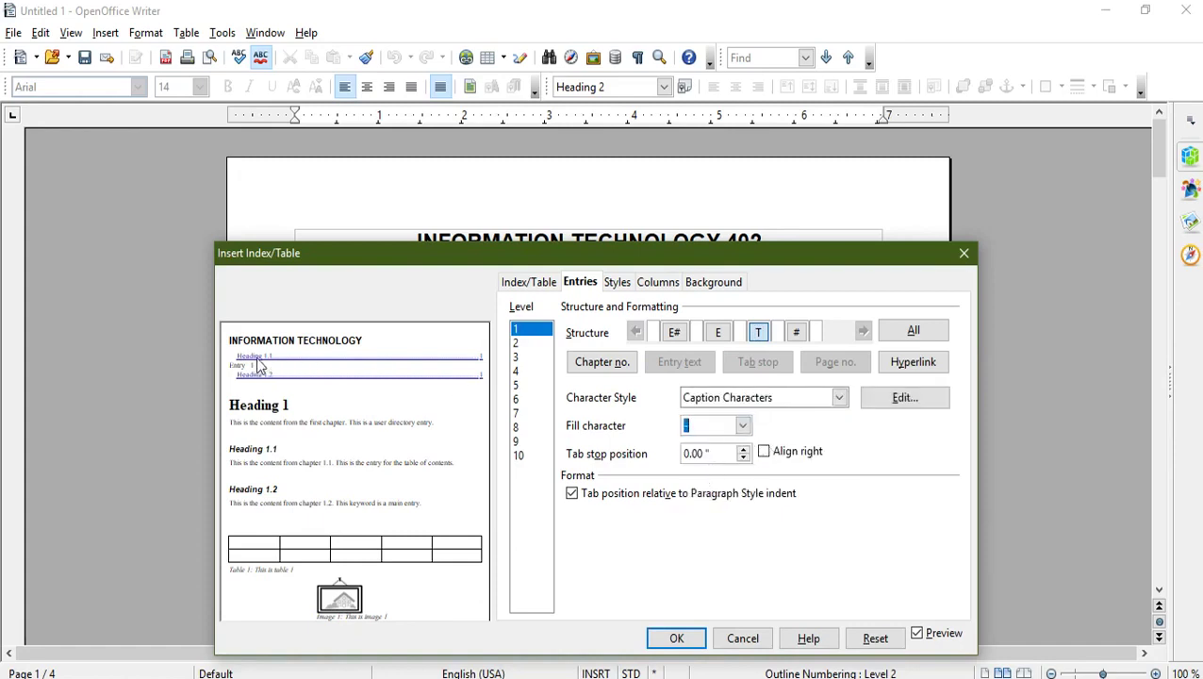
click(742, 451)
click(742, 451)
click(743, 451)
click(764, 452)
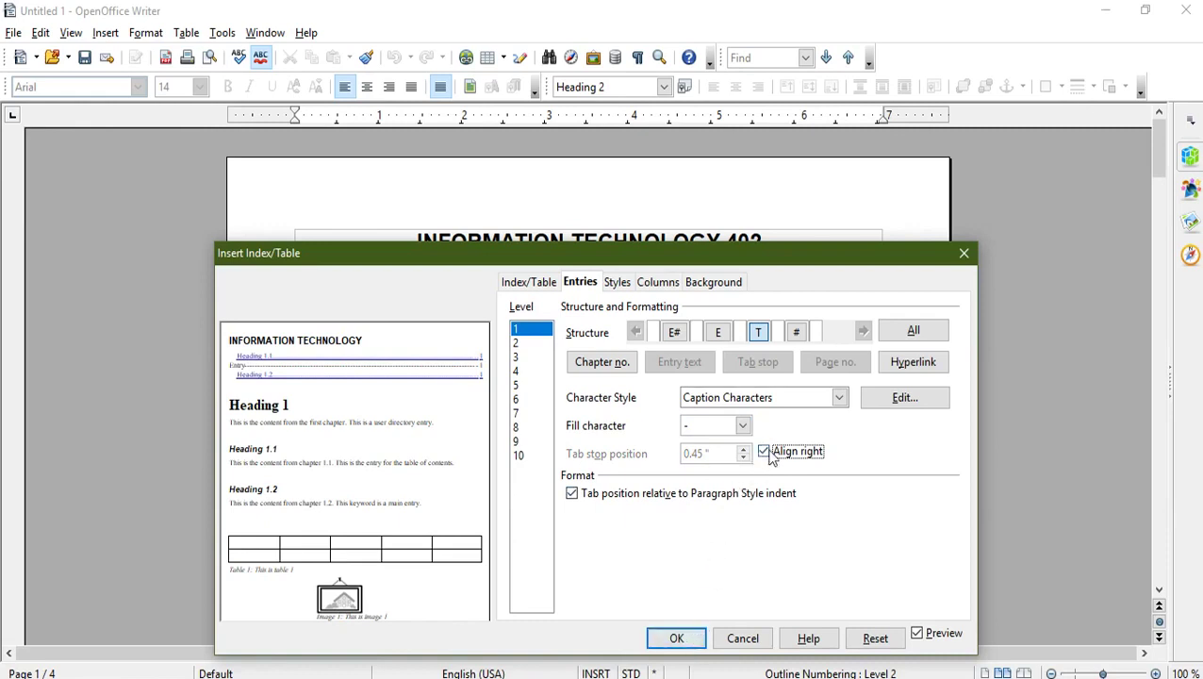
Set the background of the Caption Characters style to Purple 2
click(889, 402)
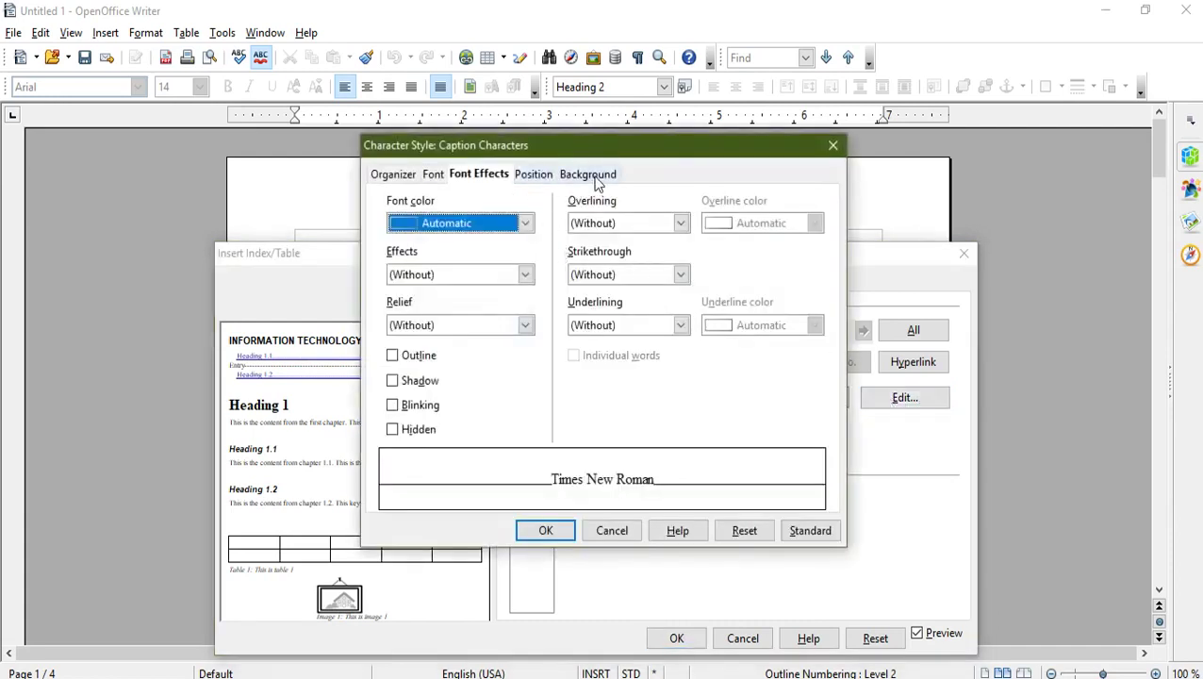
click(596, 180)
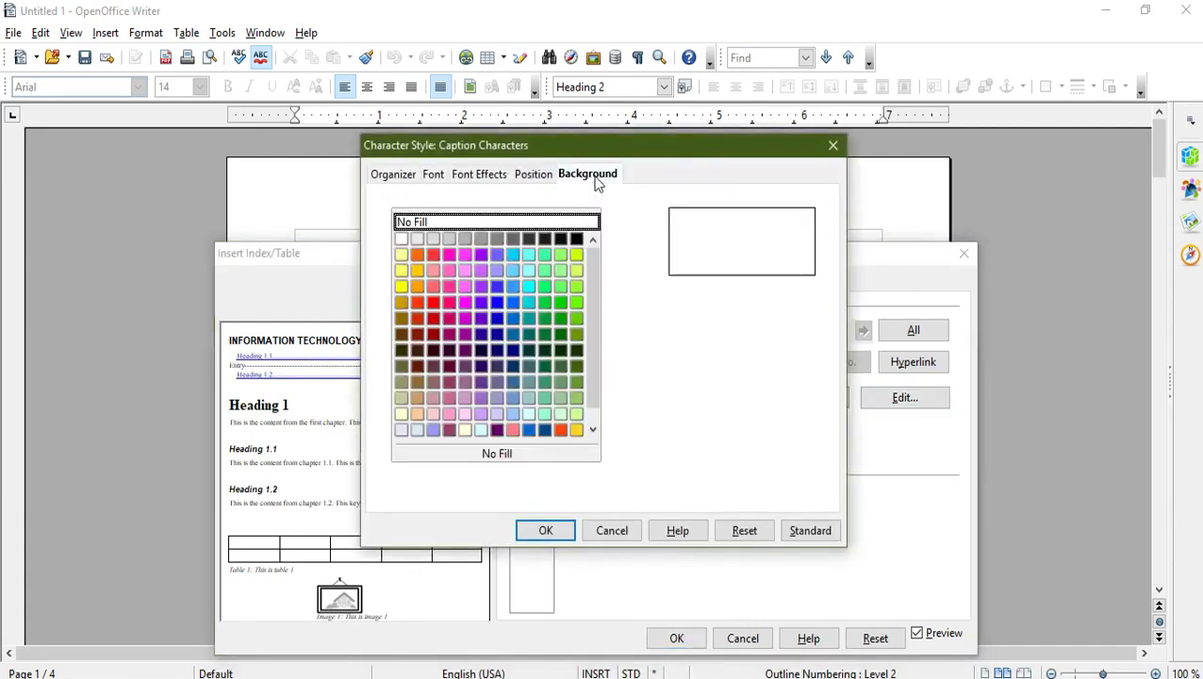
click(481, 292)
click(546, 530)
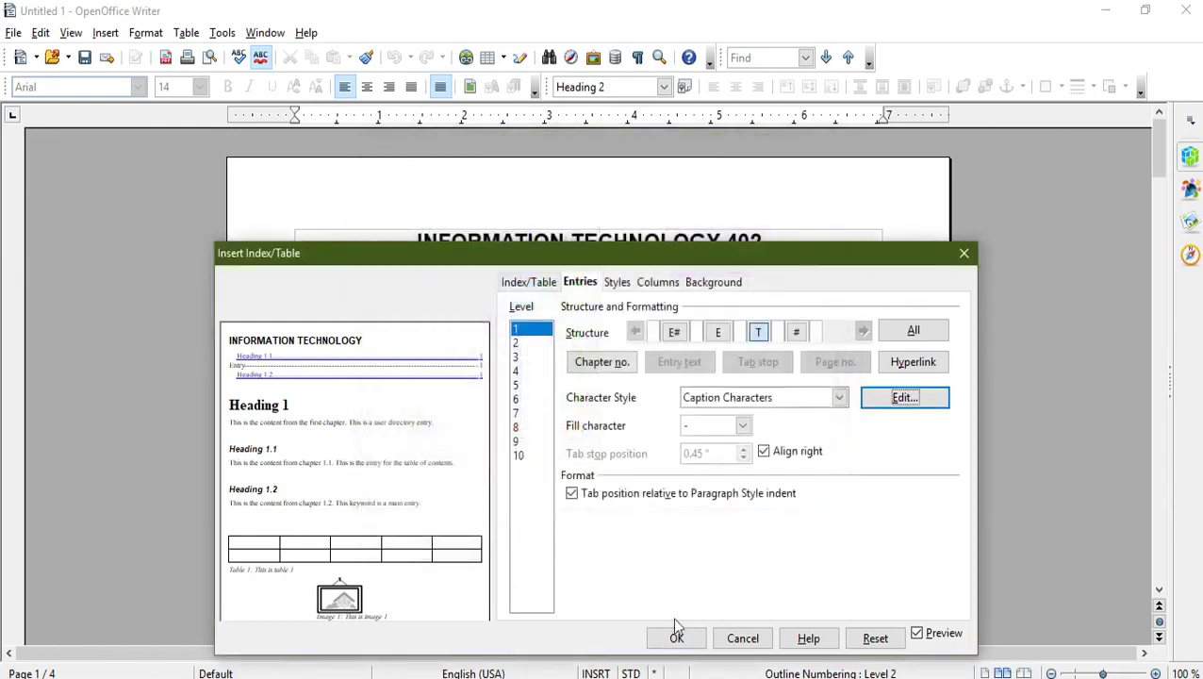
Choose Caption Characters for the level 2 structure, set that style's background to Cyan 2 and apply the table changes
click(519, 343)
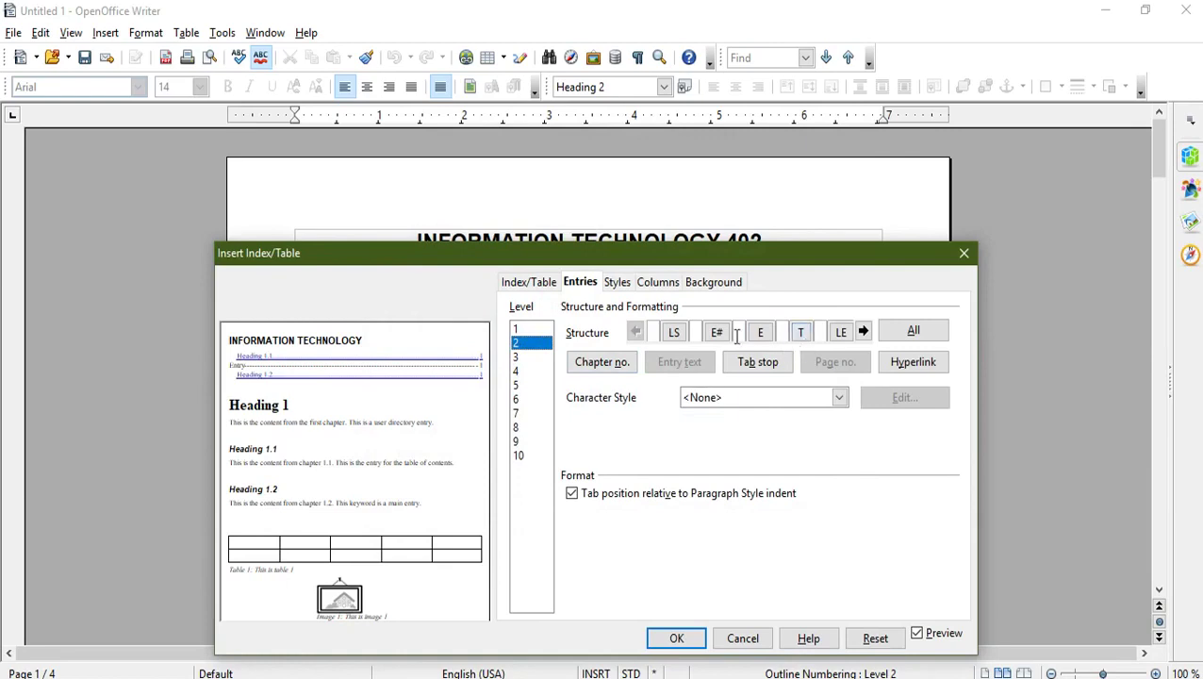
click(838, 397)
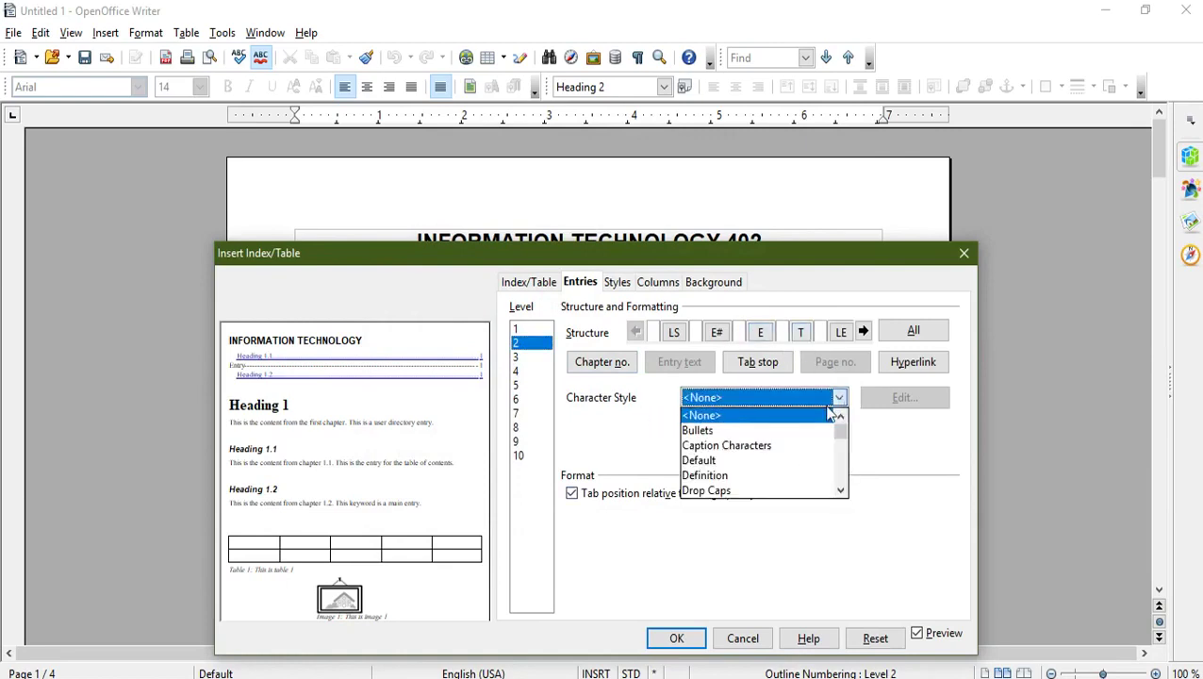
click(745, 446)
click(896, 400)
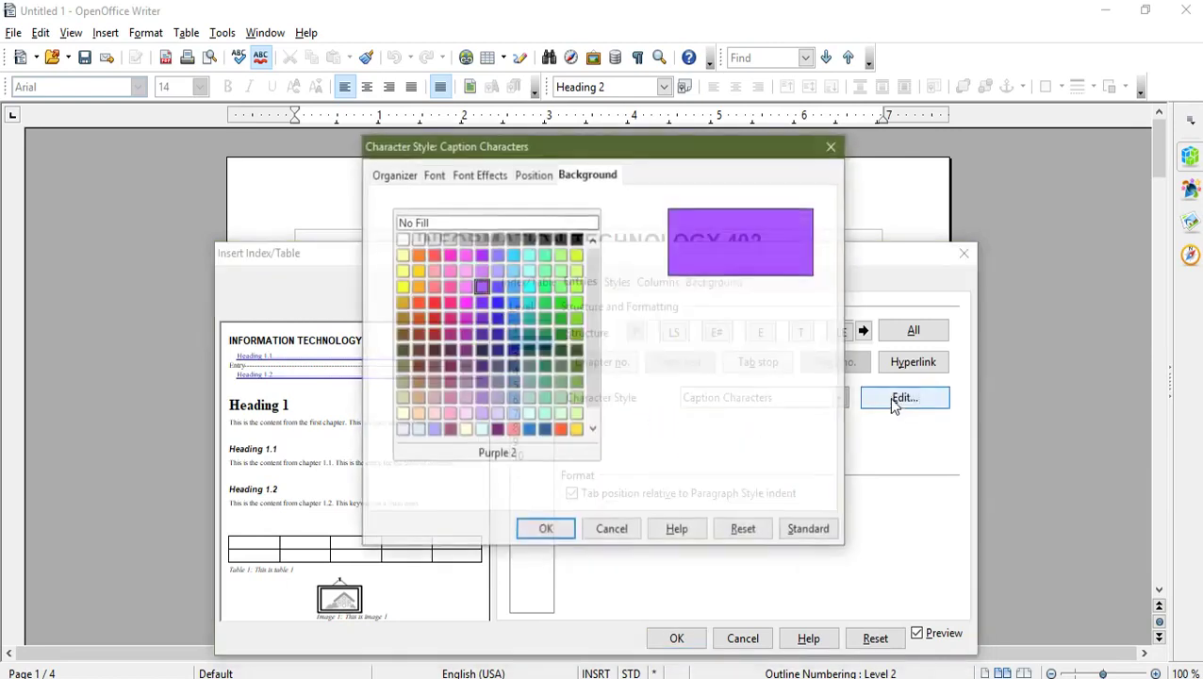
click(530, 288)
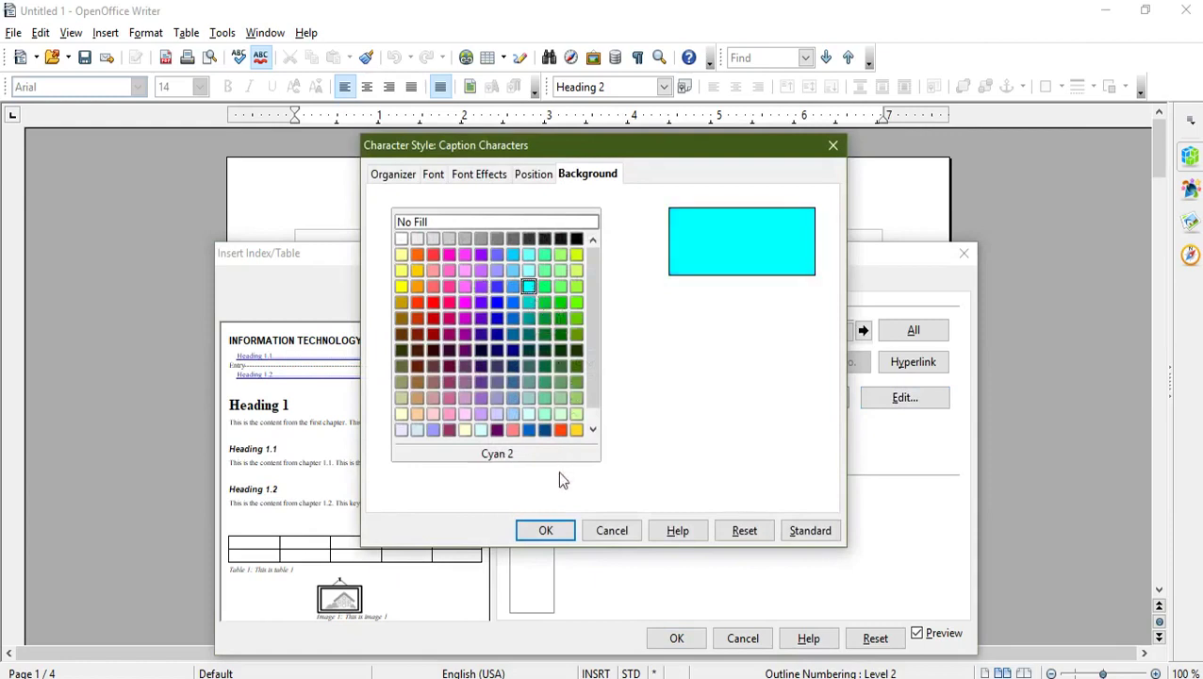
click(547, 531)
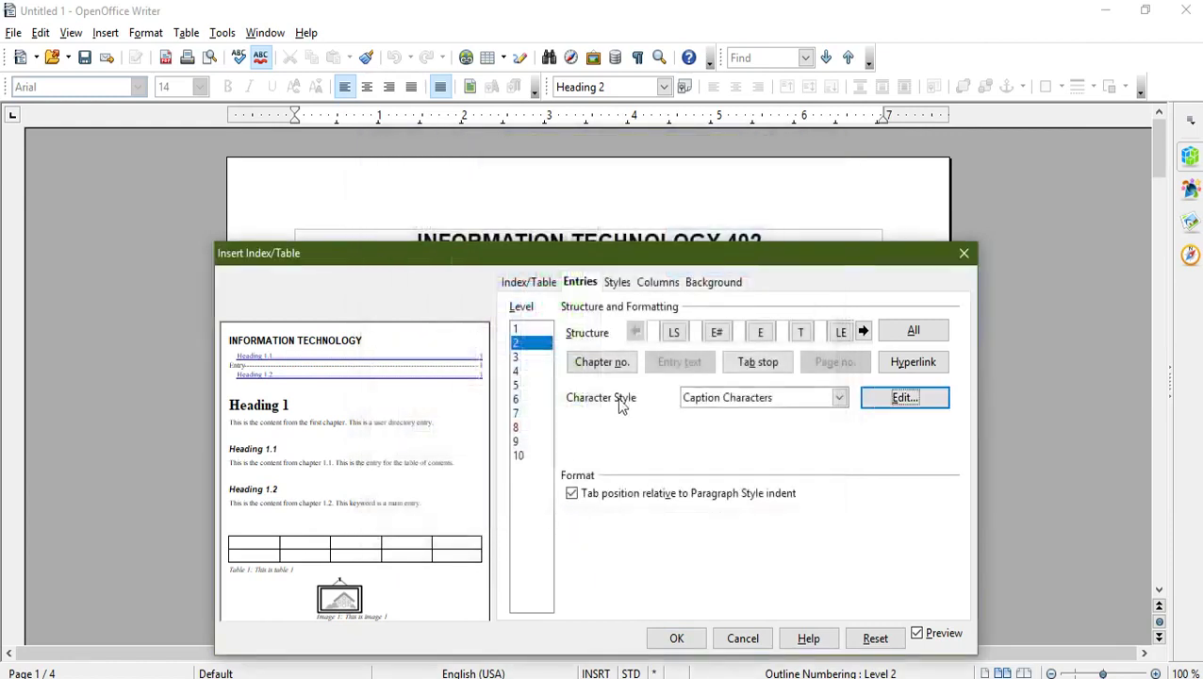
click(841, 400)
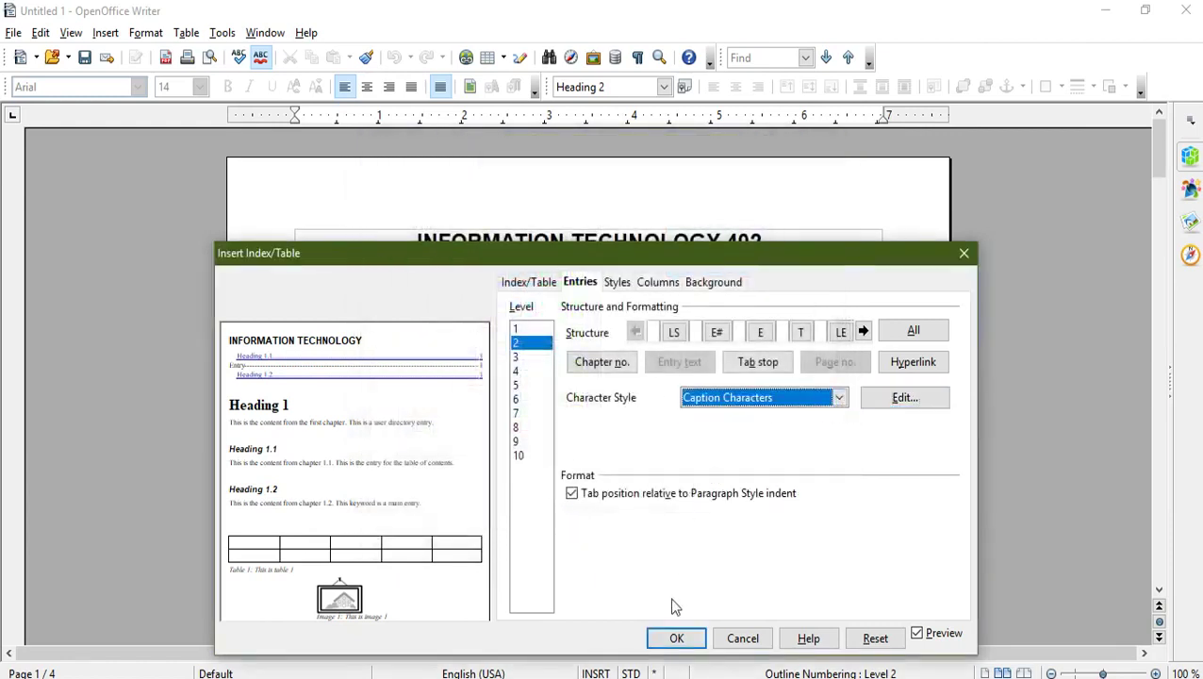
click(677, 638)
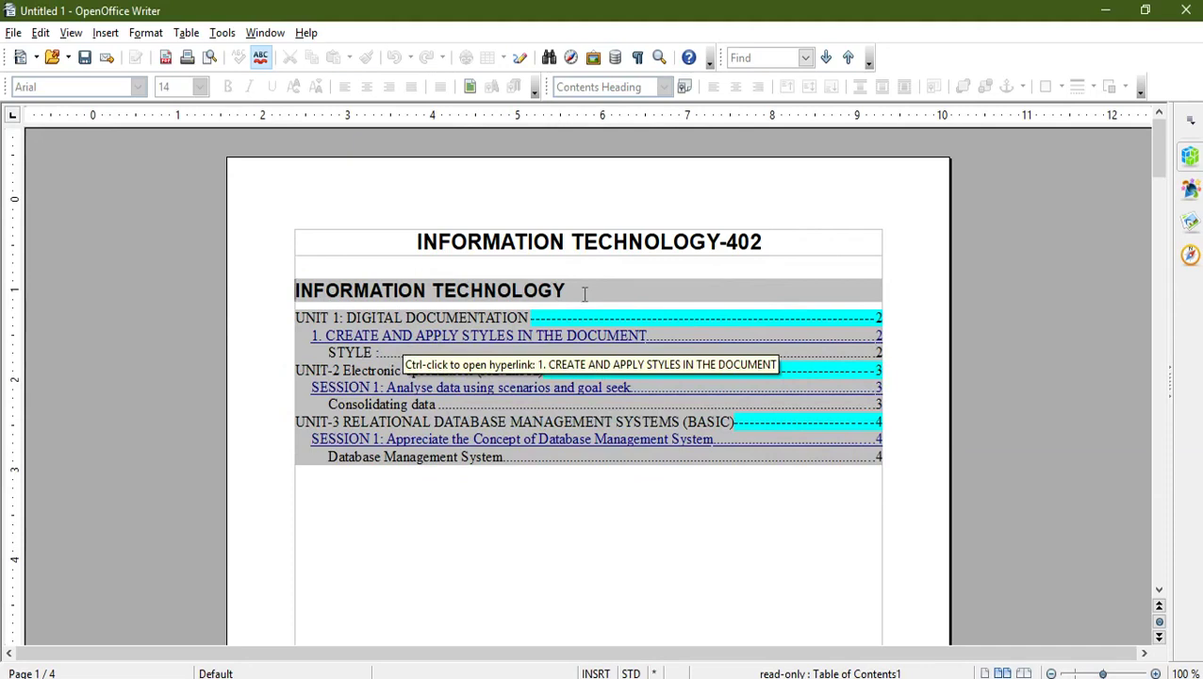
Edit the table of contents again, assigning the Contents 3 style to level 2 and Contents 6 to level 3
right_click(557, 336)
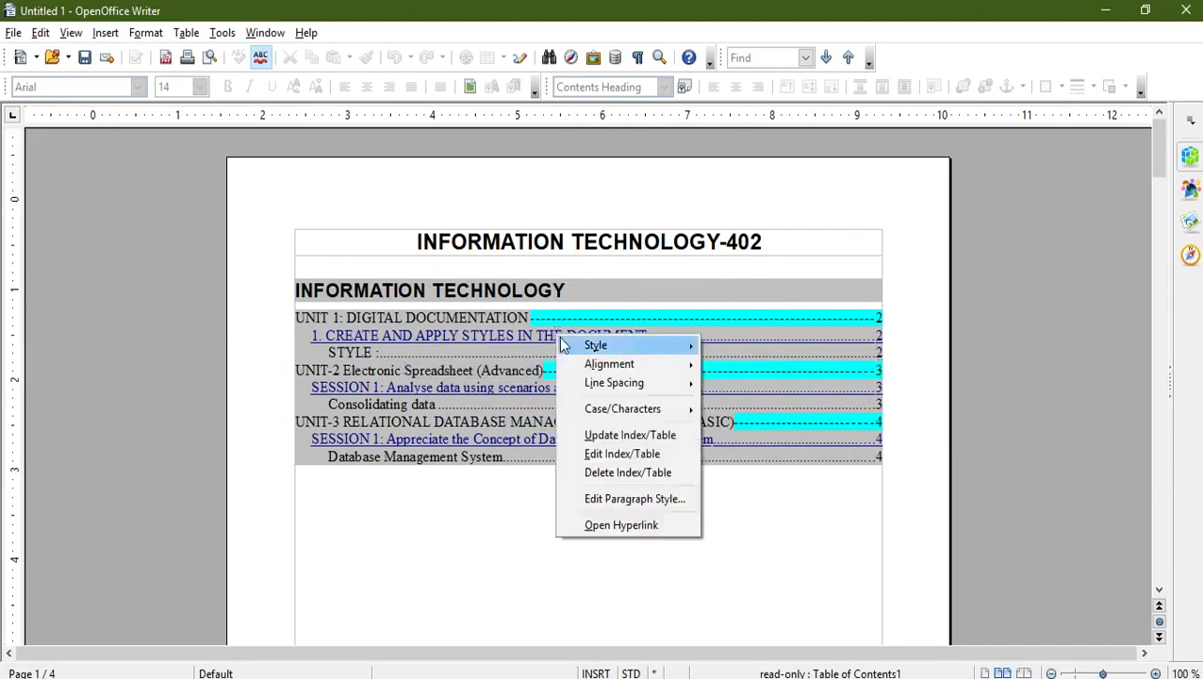
key(Escape)
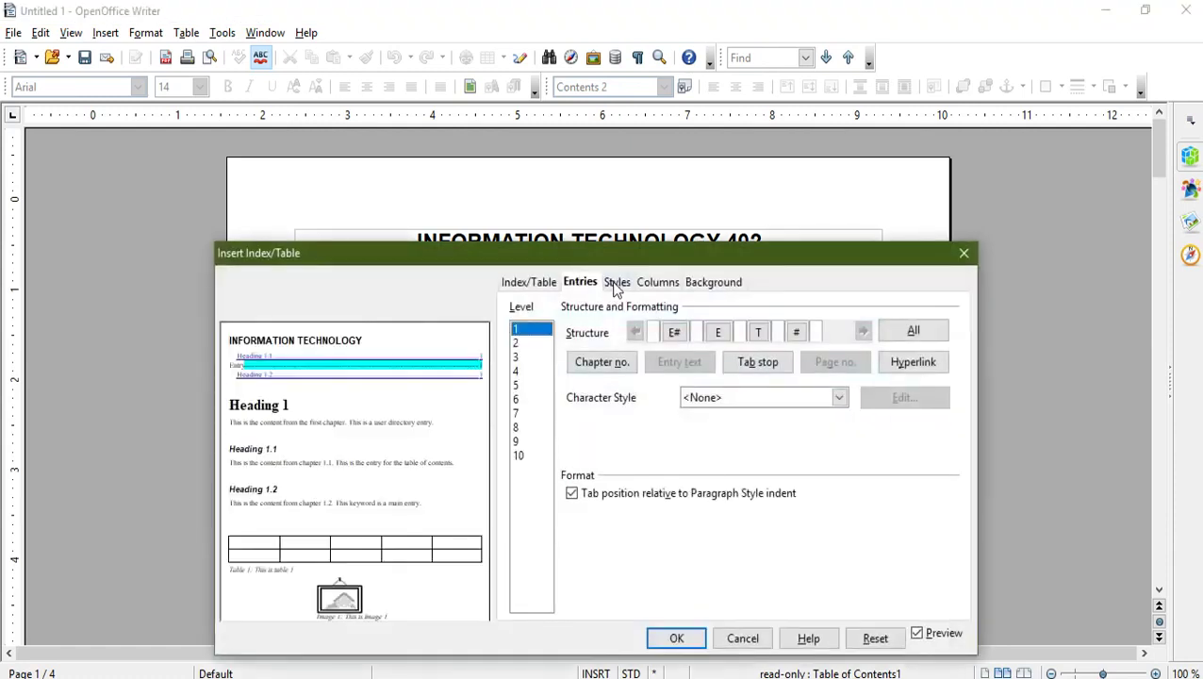
click(617, 284)
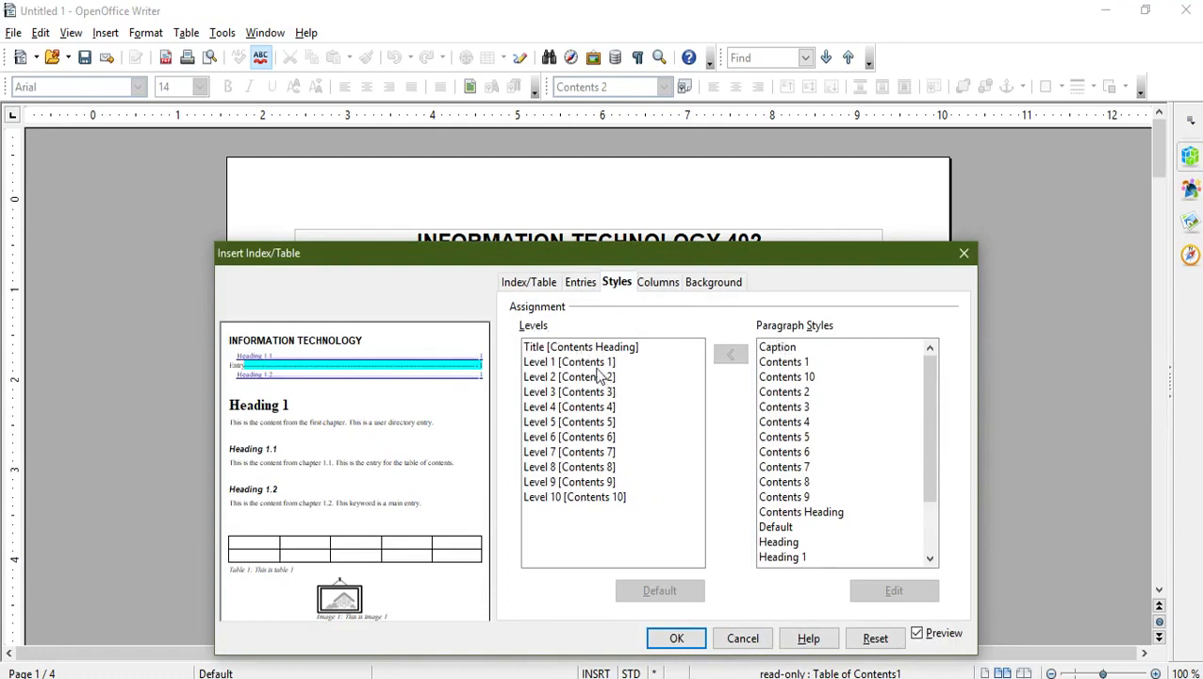
click(553, 380)
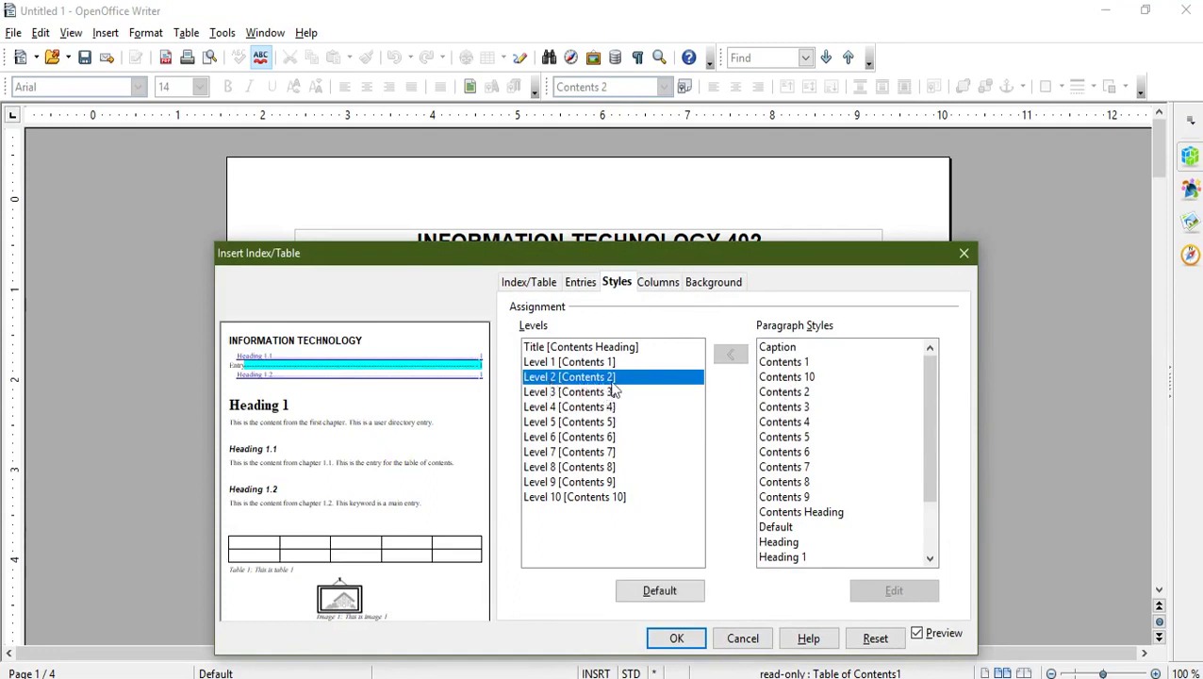
click(778, 406)
double_click(762, 407)
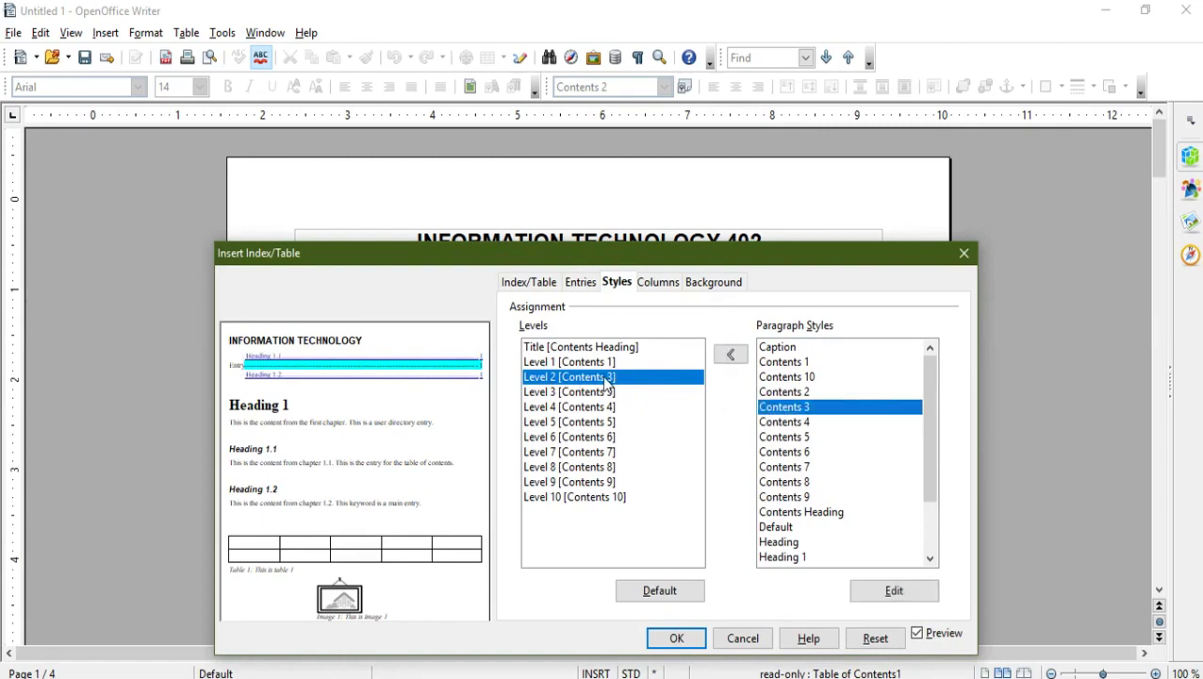
click(572, 392)
double_click(793, 453)
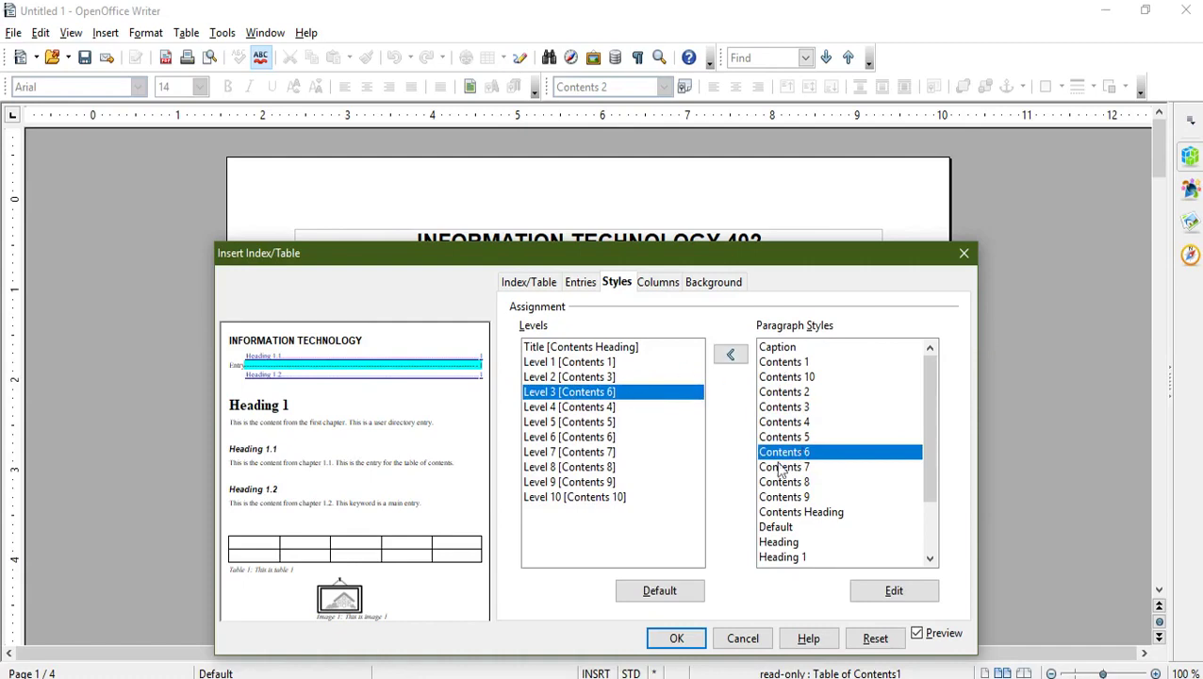
Set the Contents 6 paragraph style's background to Blue 5 and choose an outline level for it
click(911, 594)
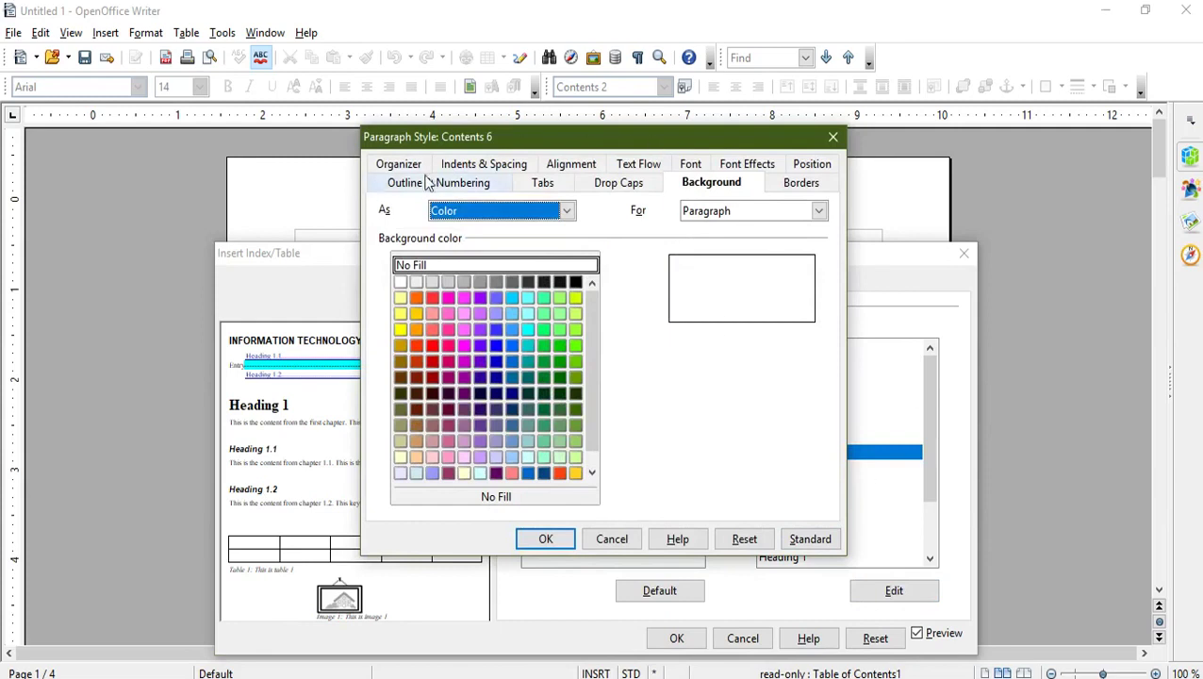
click(496, 345)
click(496, 363)
click(497, 378)
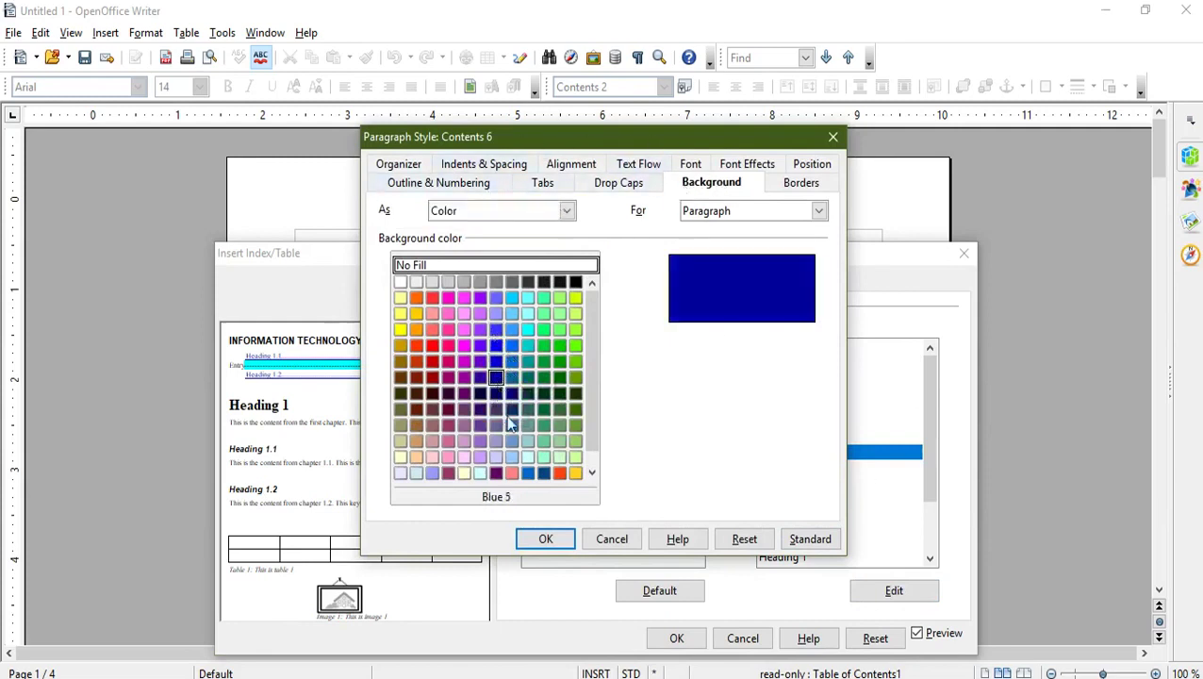
click(489, 188)
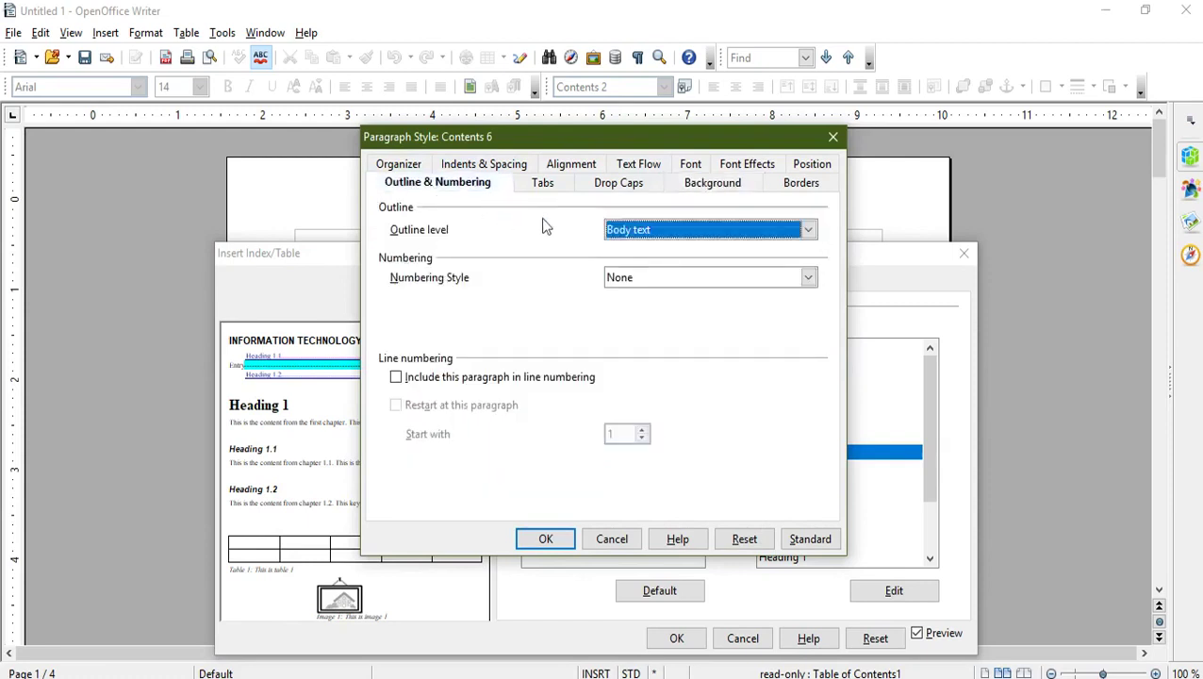
click(806, 230)
click(668, 294)
Give the Contents 6 style a Pale yellow font color with the Outline effect and apply the changes to the table of contents
click(768, 169)
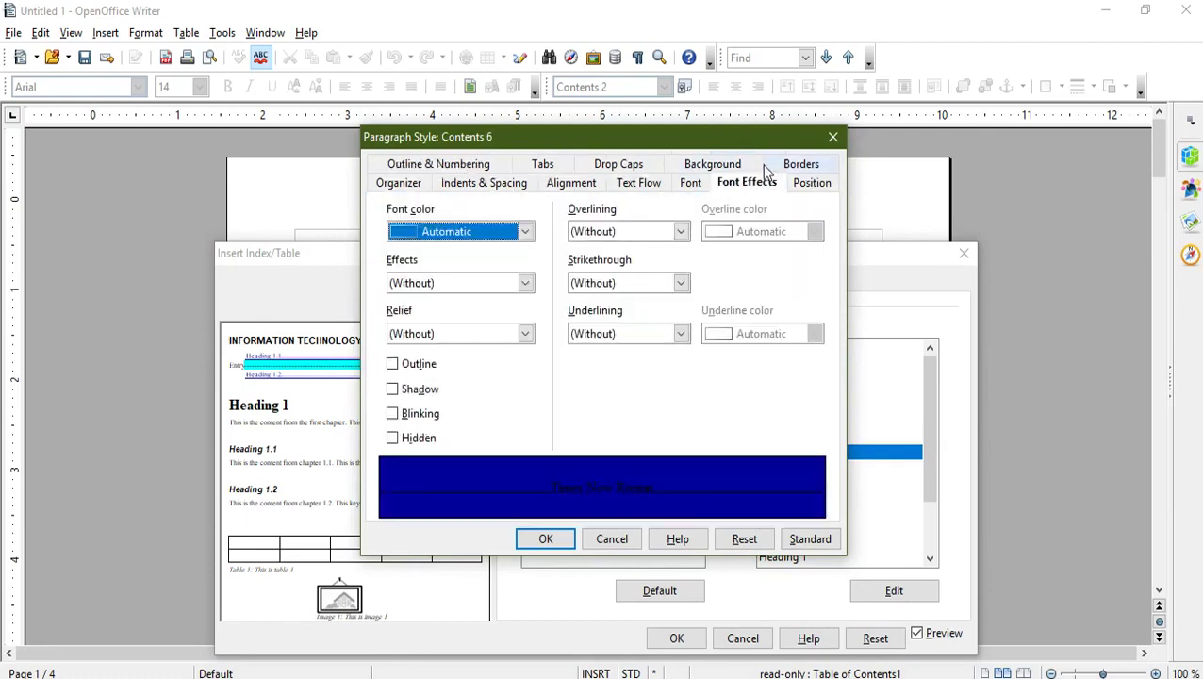
click(526, 232)
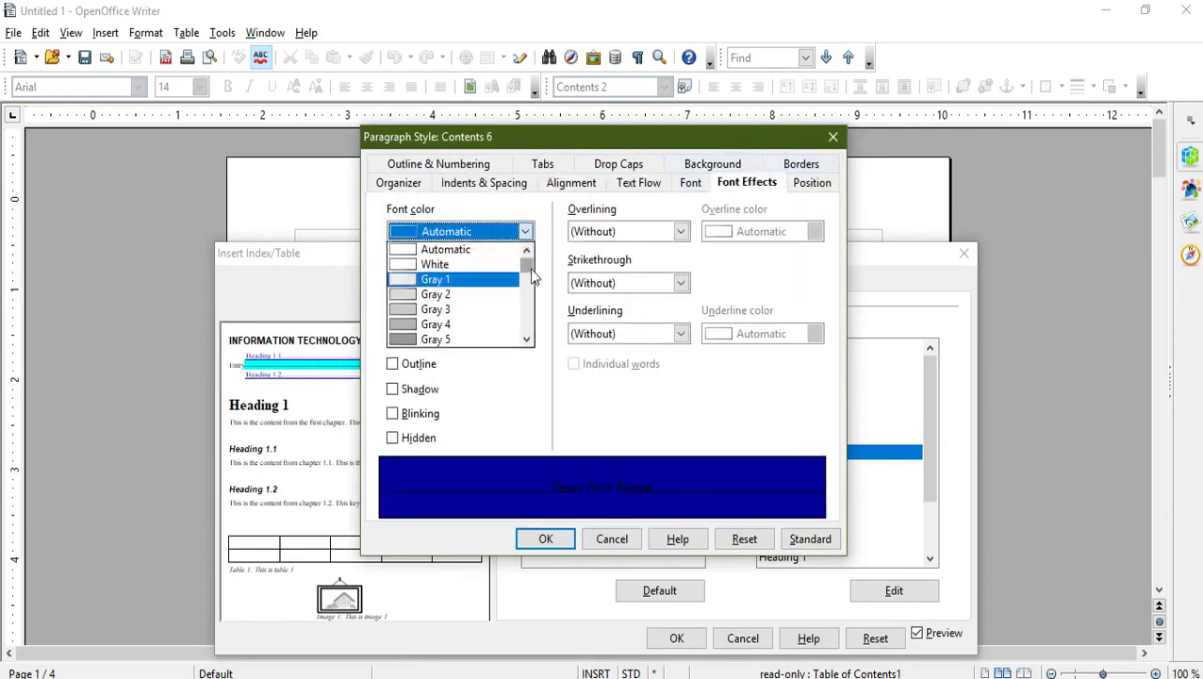
drag(529, 269, 532, 317)
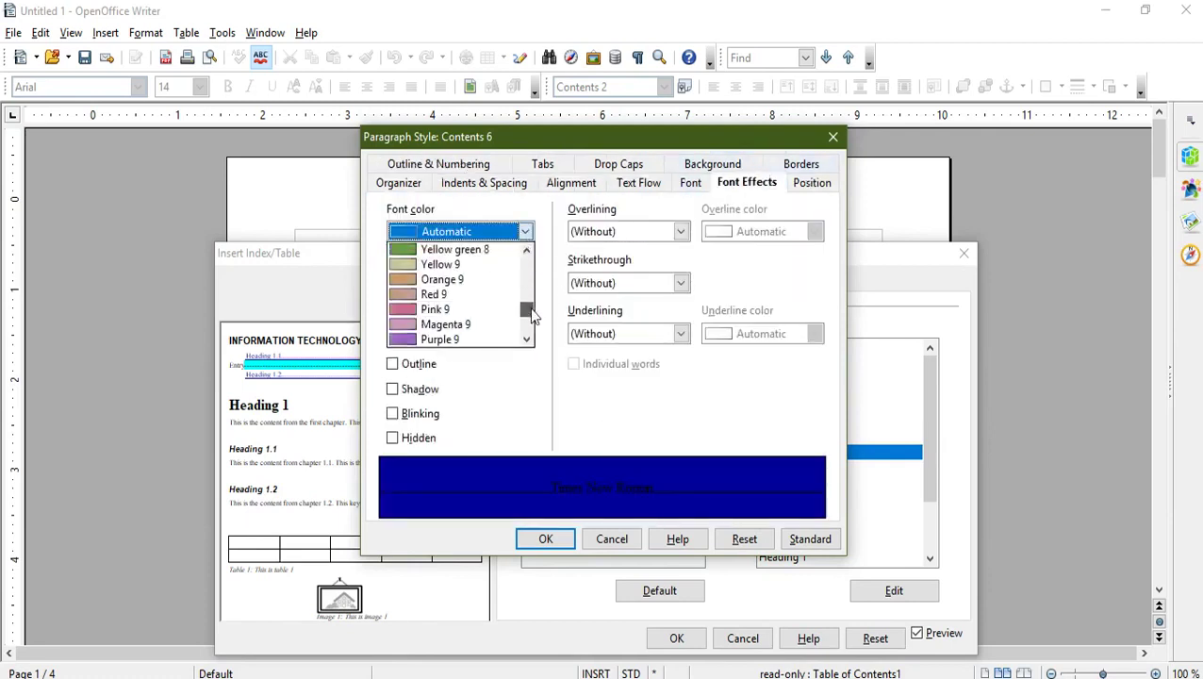
click(449, 310)
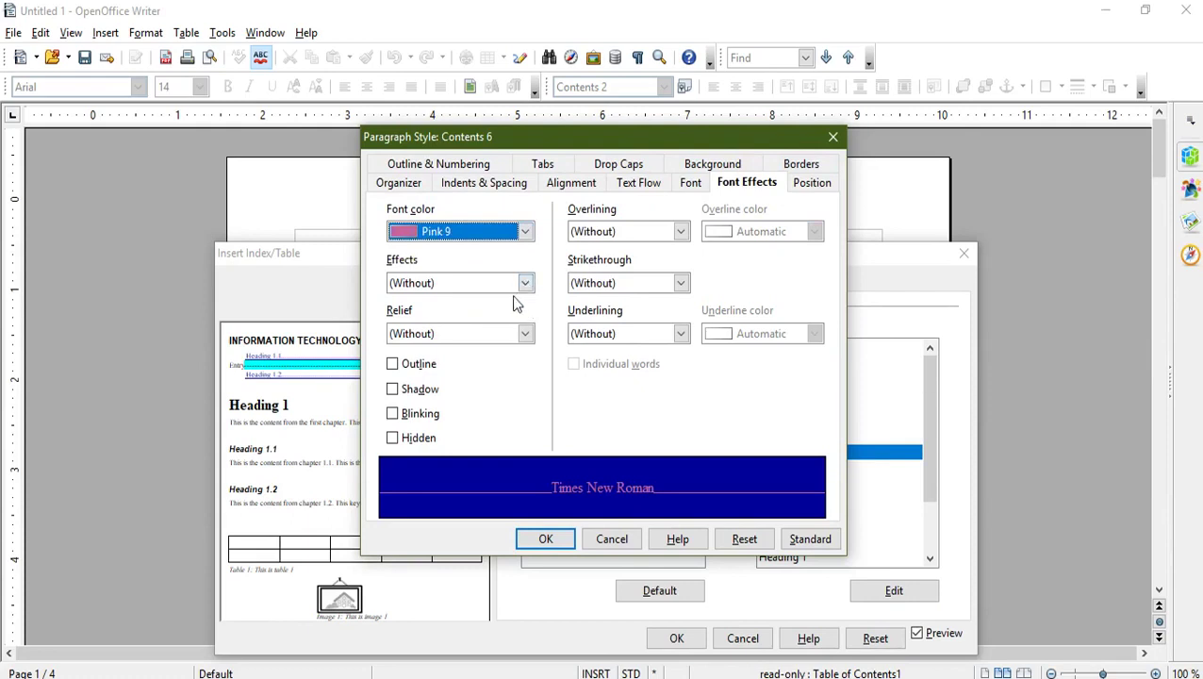
click(526, 232)
drag(517, 305, 526, 317)
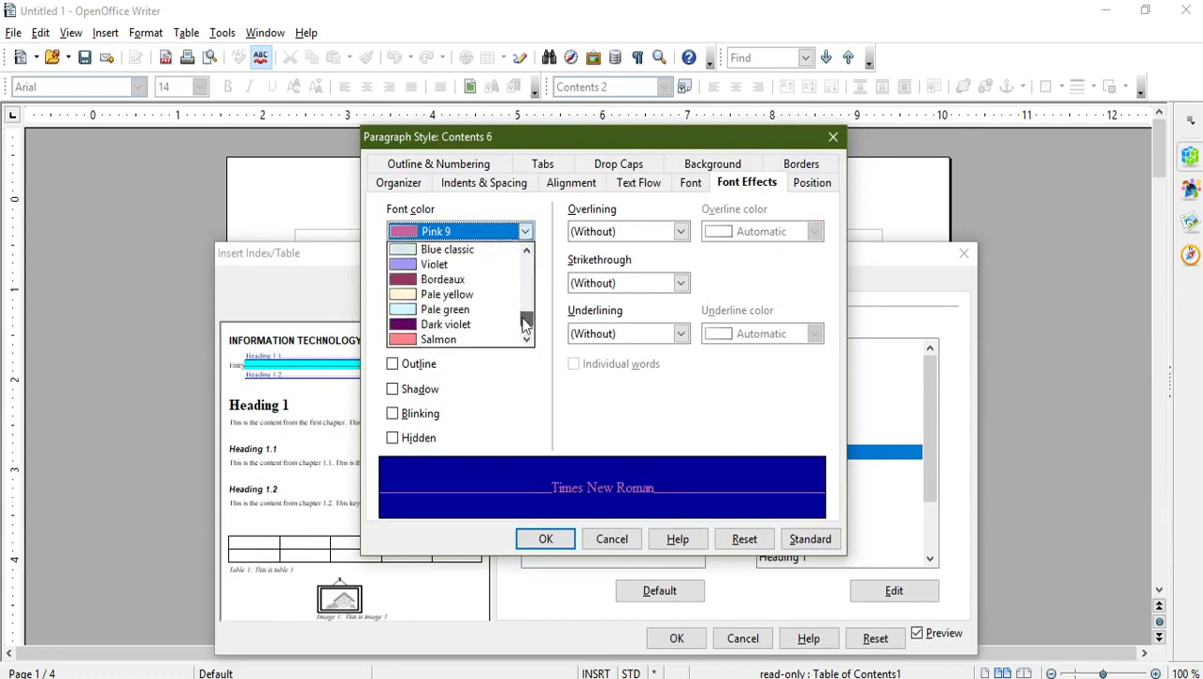
click(442, 297)
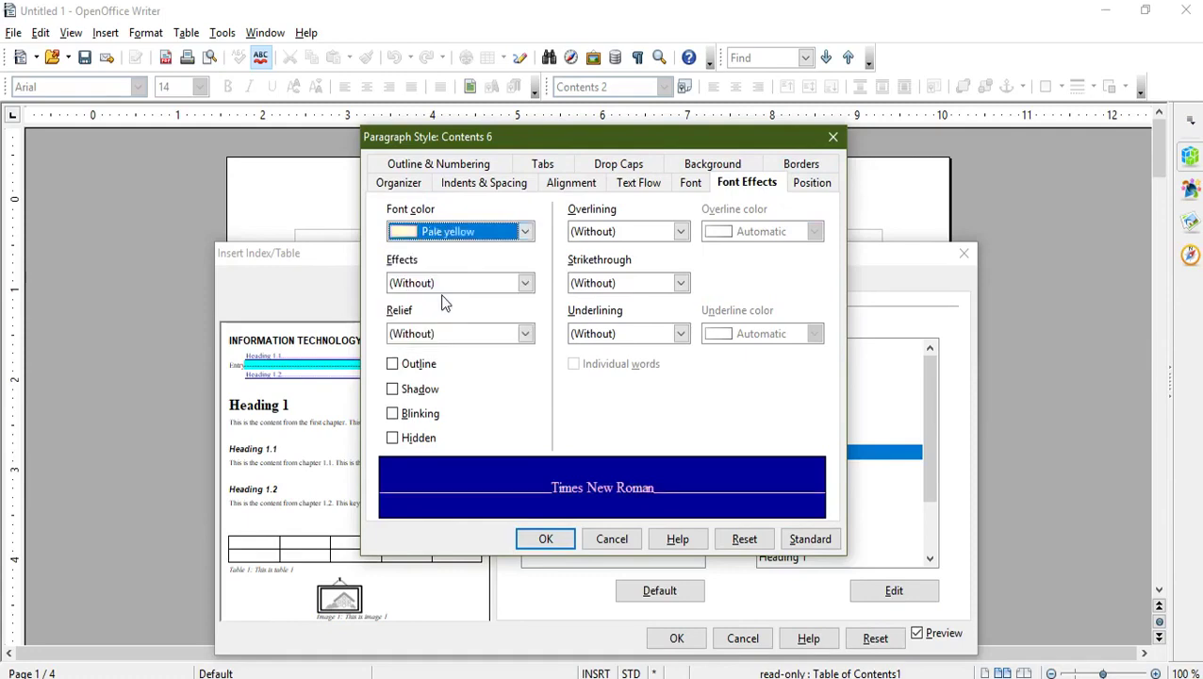
click(458, 362)
click(551, 537)
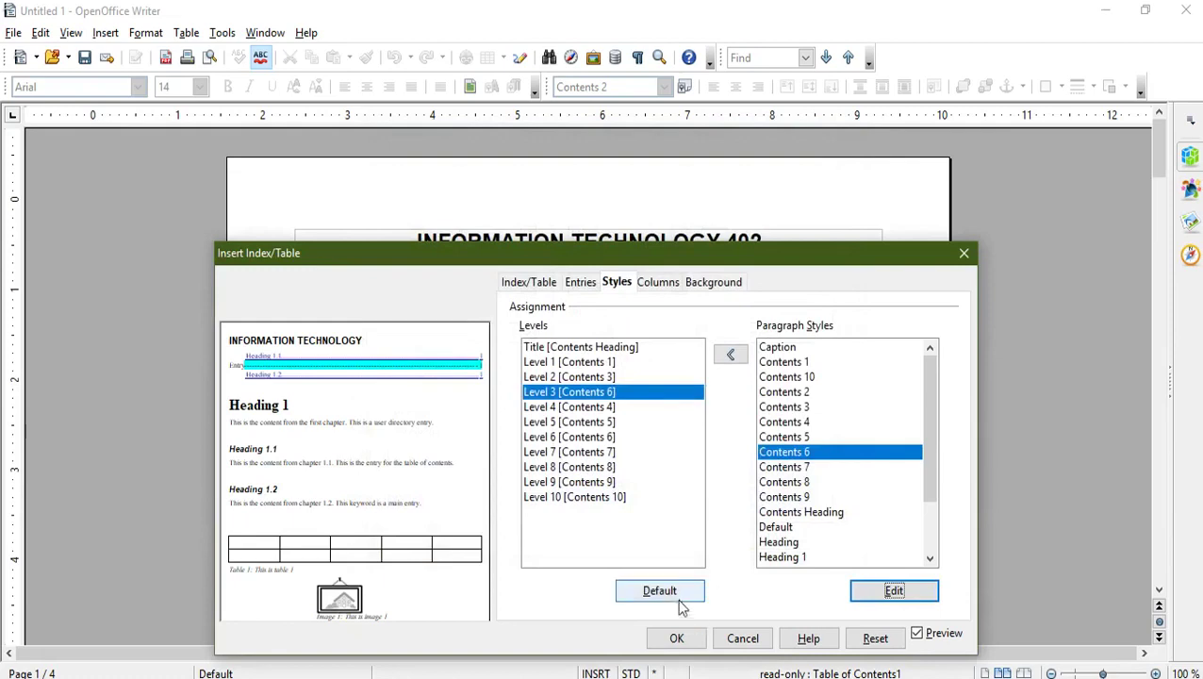
click(677, 639)
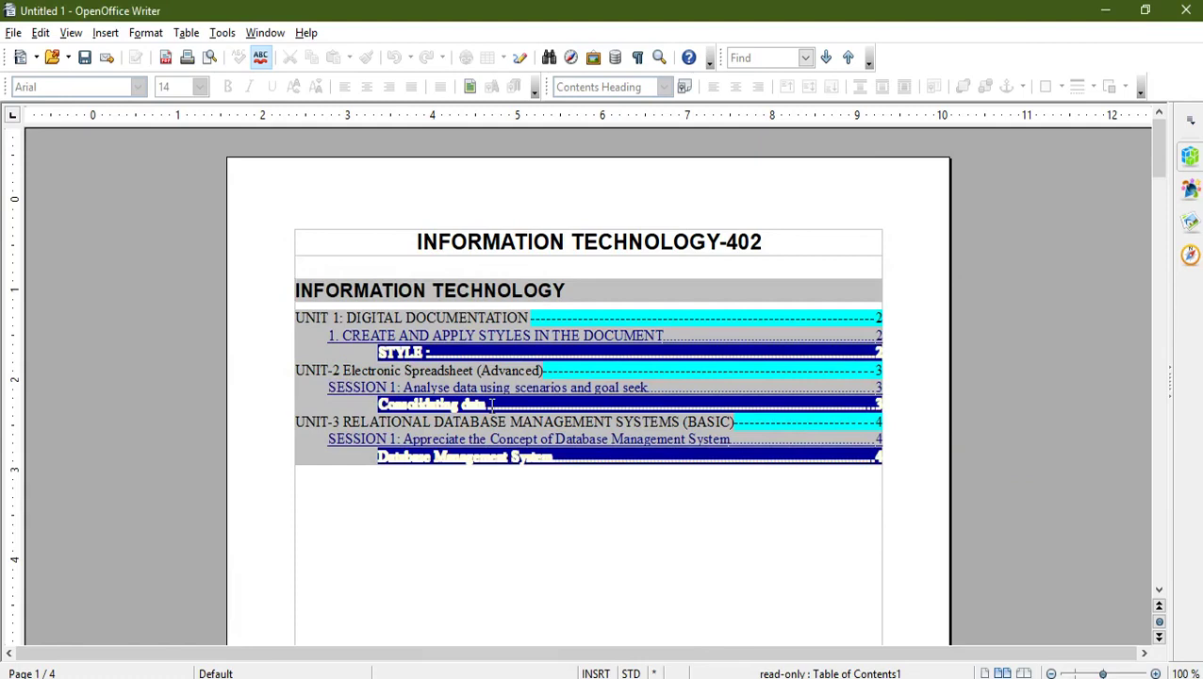
Edit the table of contents, set its background color to Yellow 2 and apply the change
right_click(585, 296)
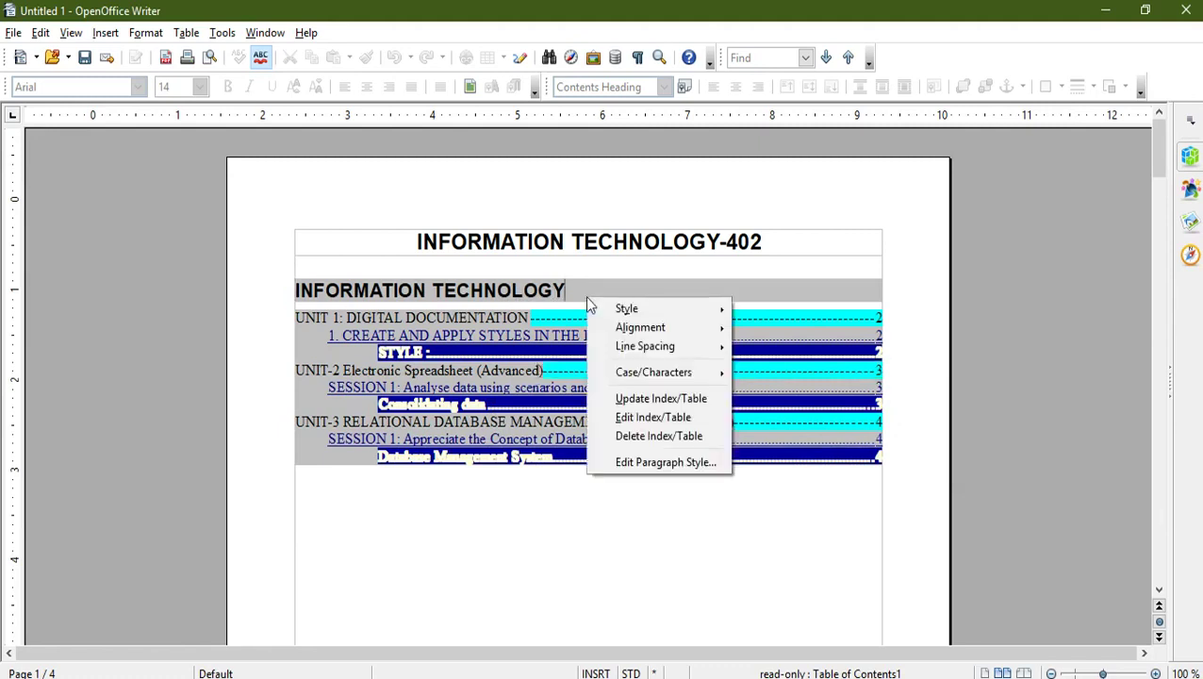
click(648, 420)
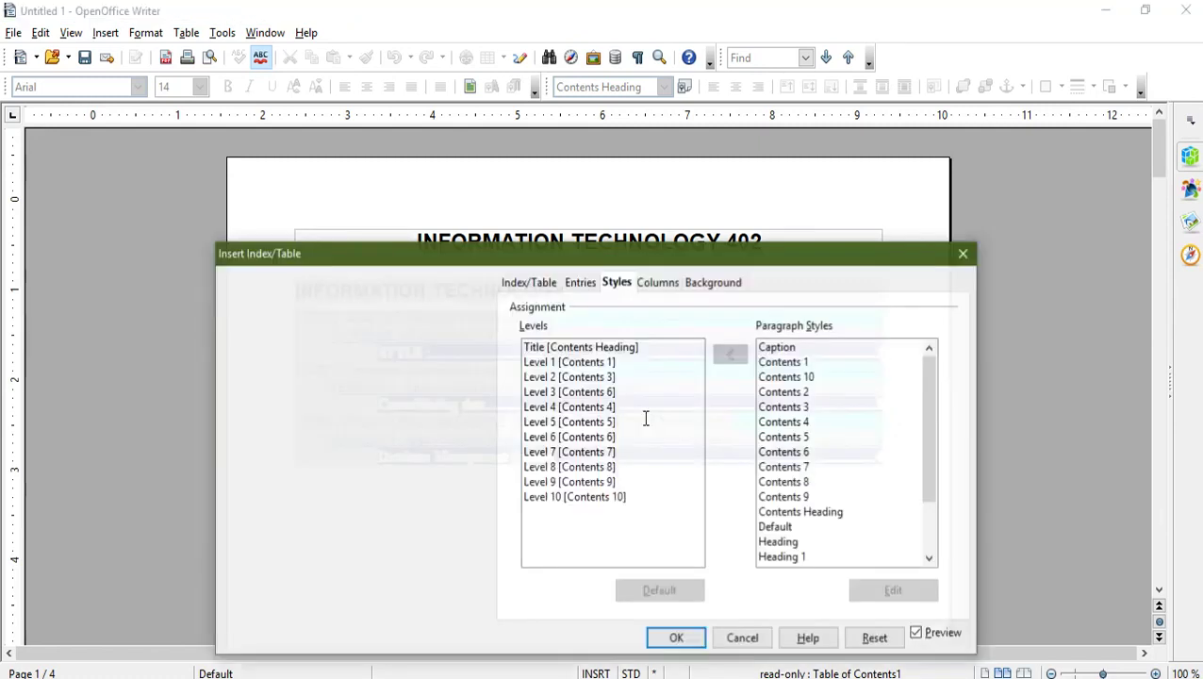
click(696, 285)
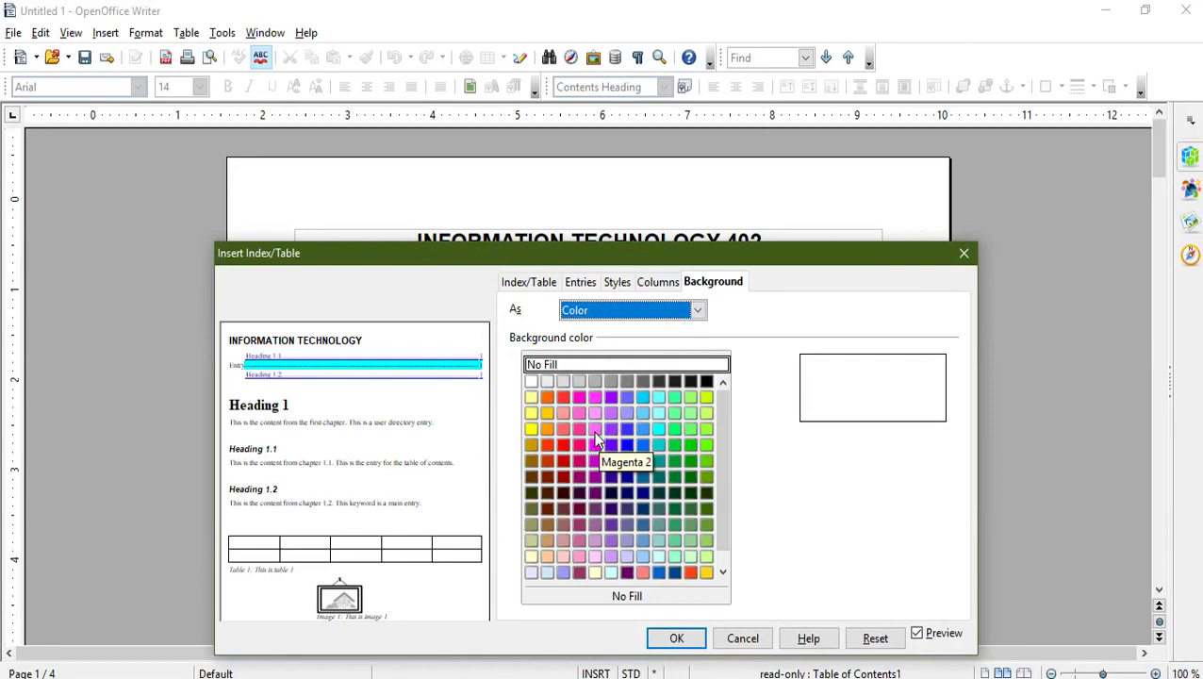
click(531, 428)
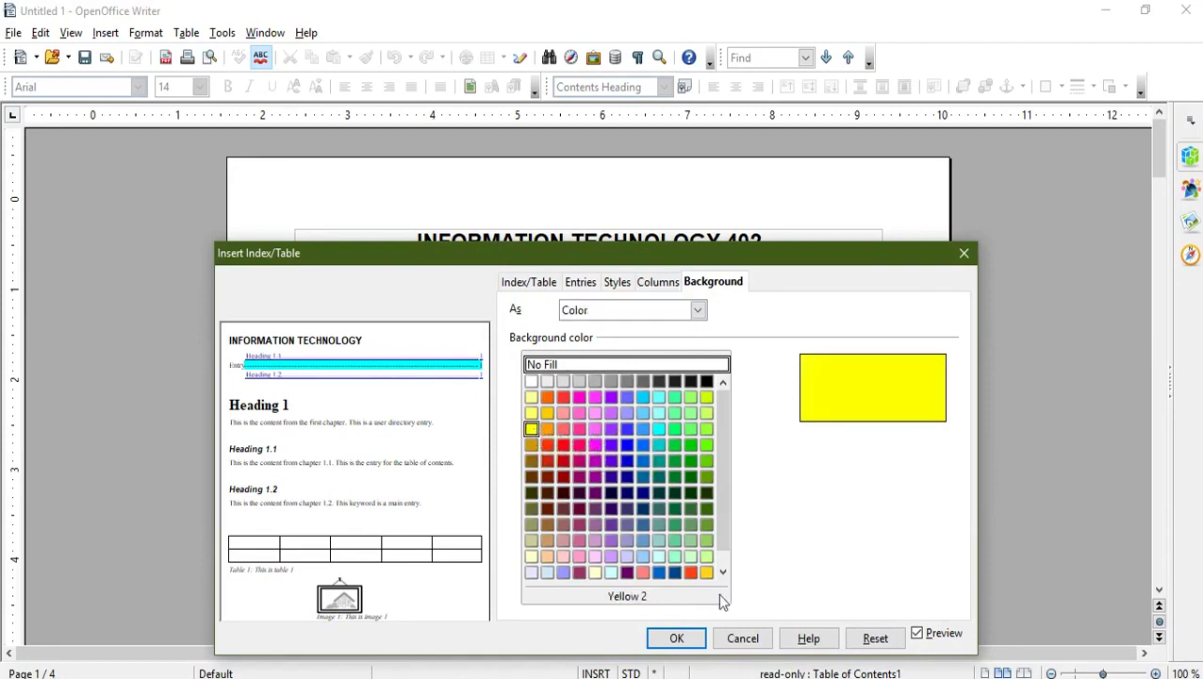
click(677, 638)
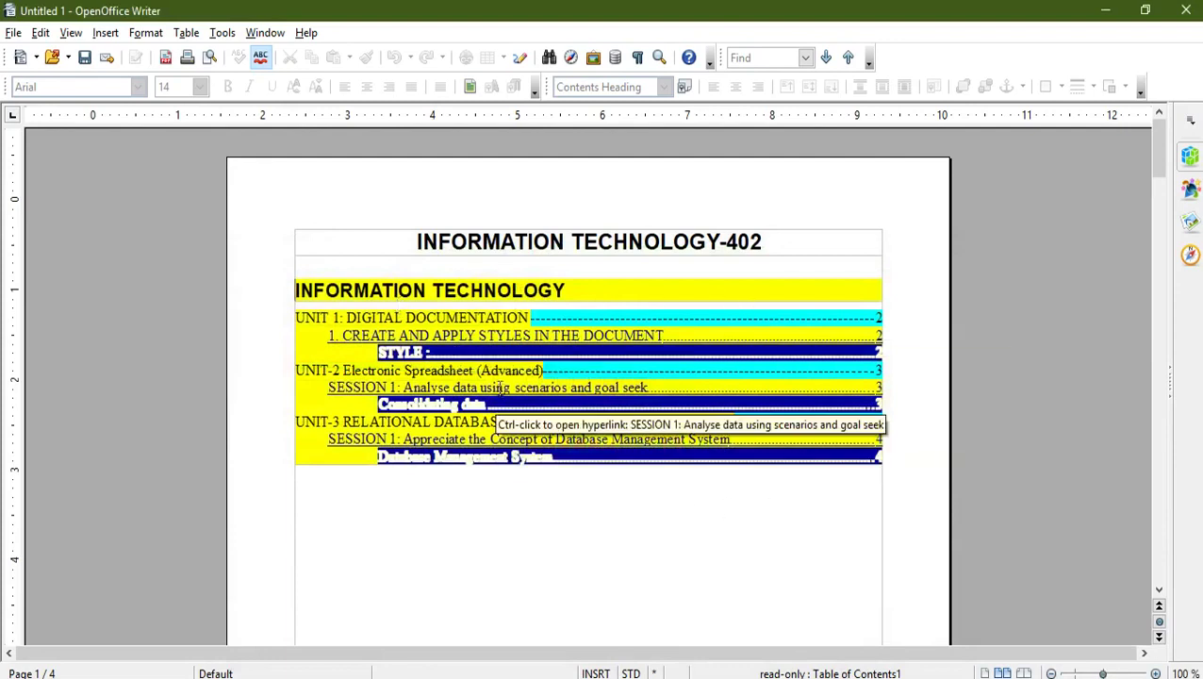
Switch the table of contents background to a graphic, using LT_animated52_iw_06.gif with the Area type, and apply it
right_click(607, 292)
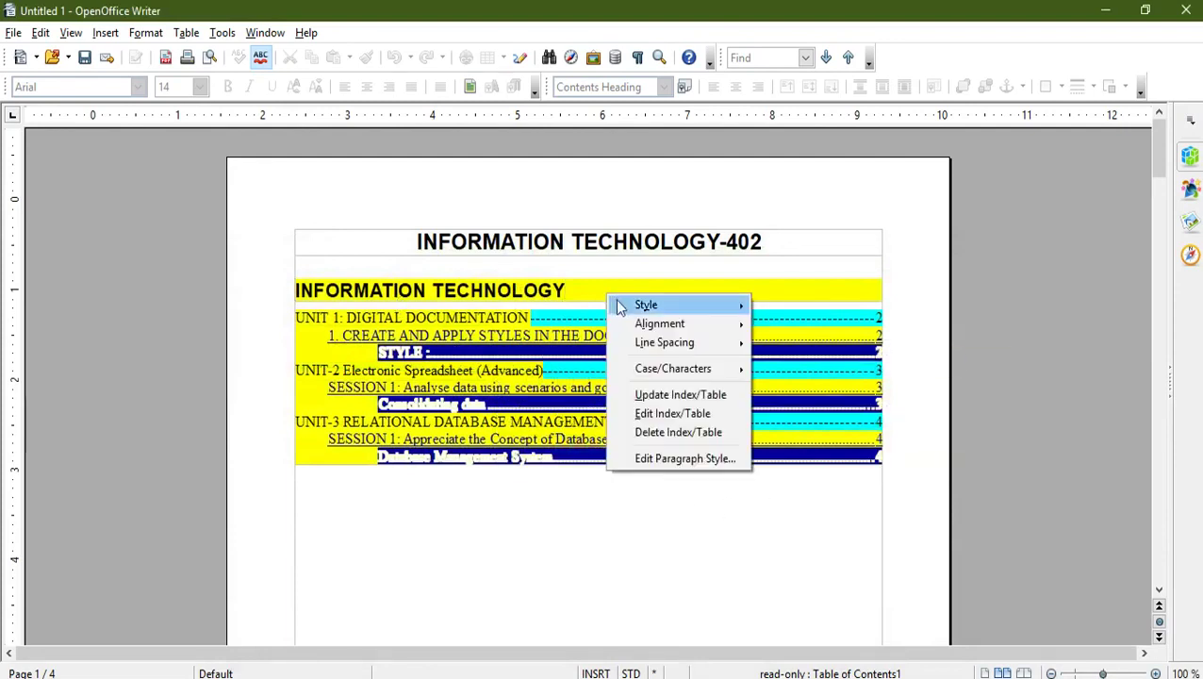
click(663, 414)
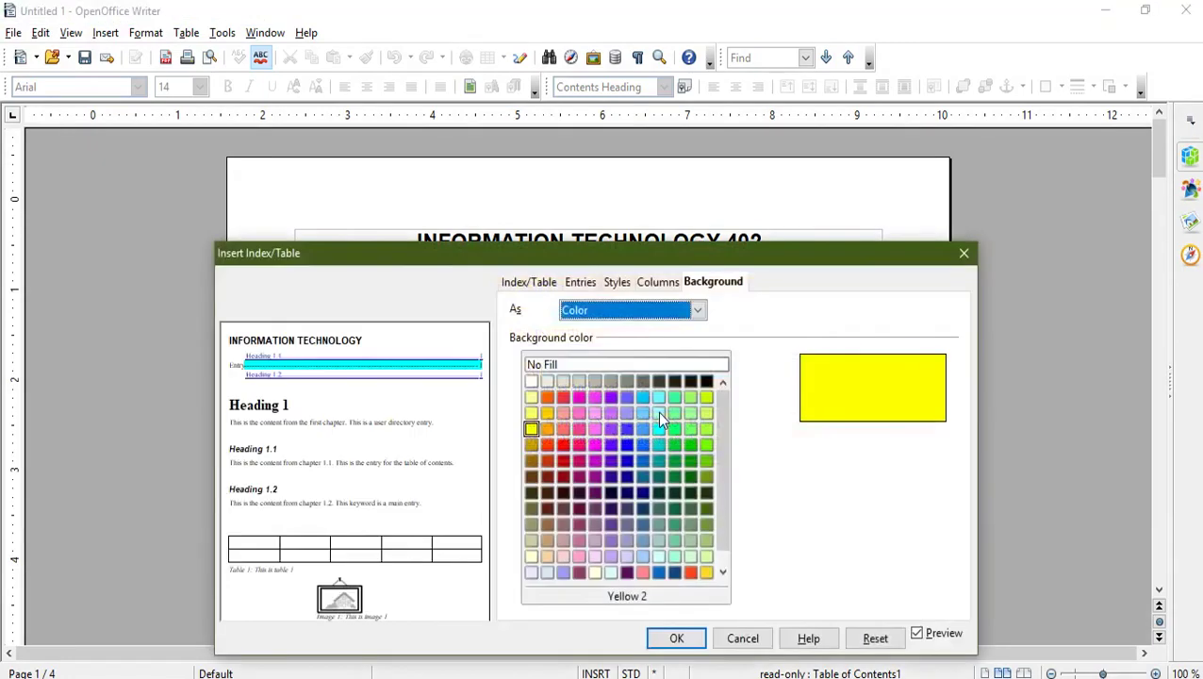
click(698, 312)
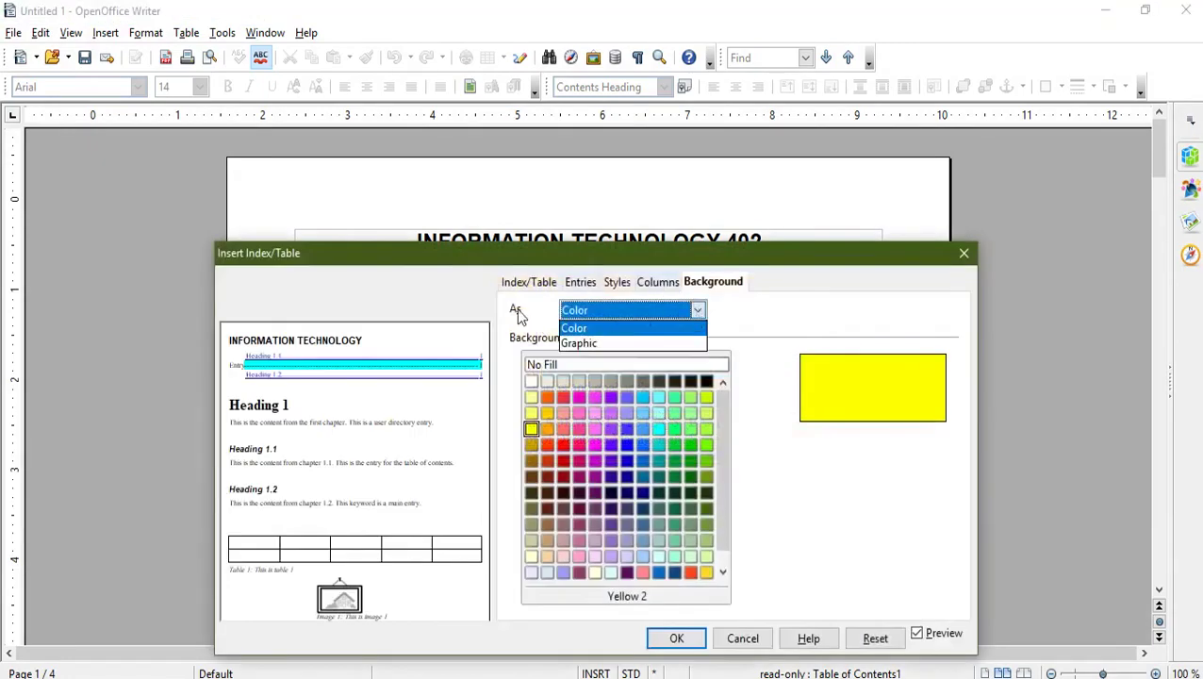
click(592, 345)
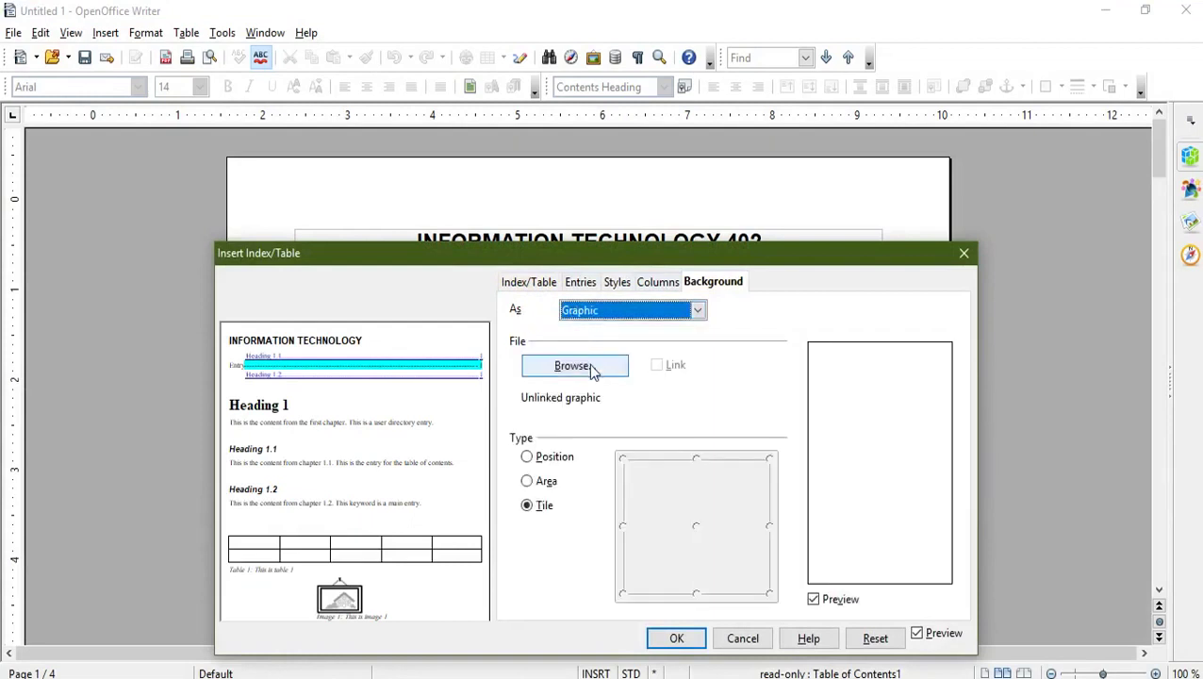
click(591, 369)
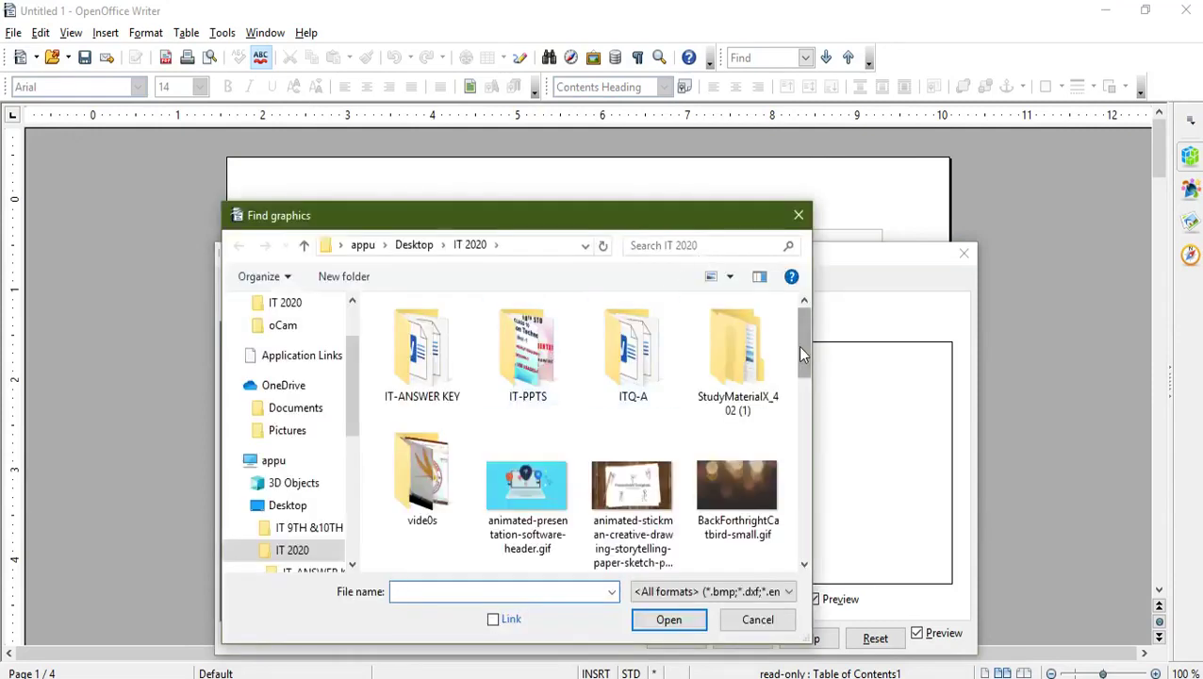
drag(798, 354, 816, 454)
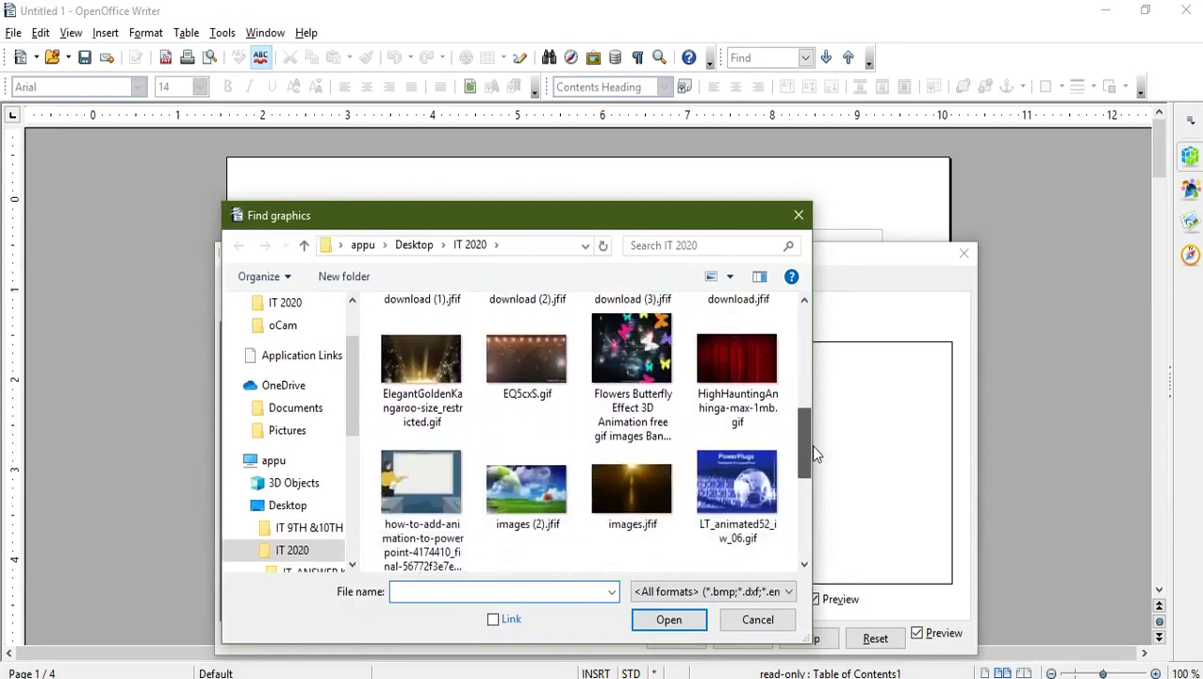
click(729, 545)
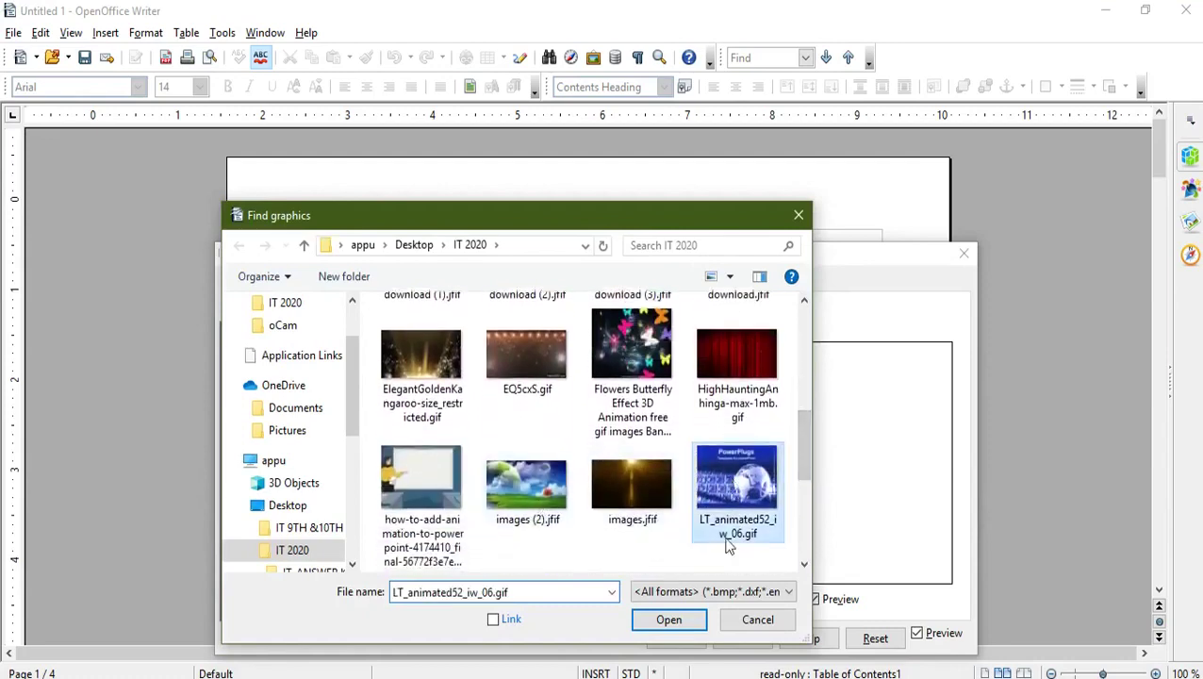
click(683, 618)
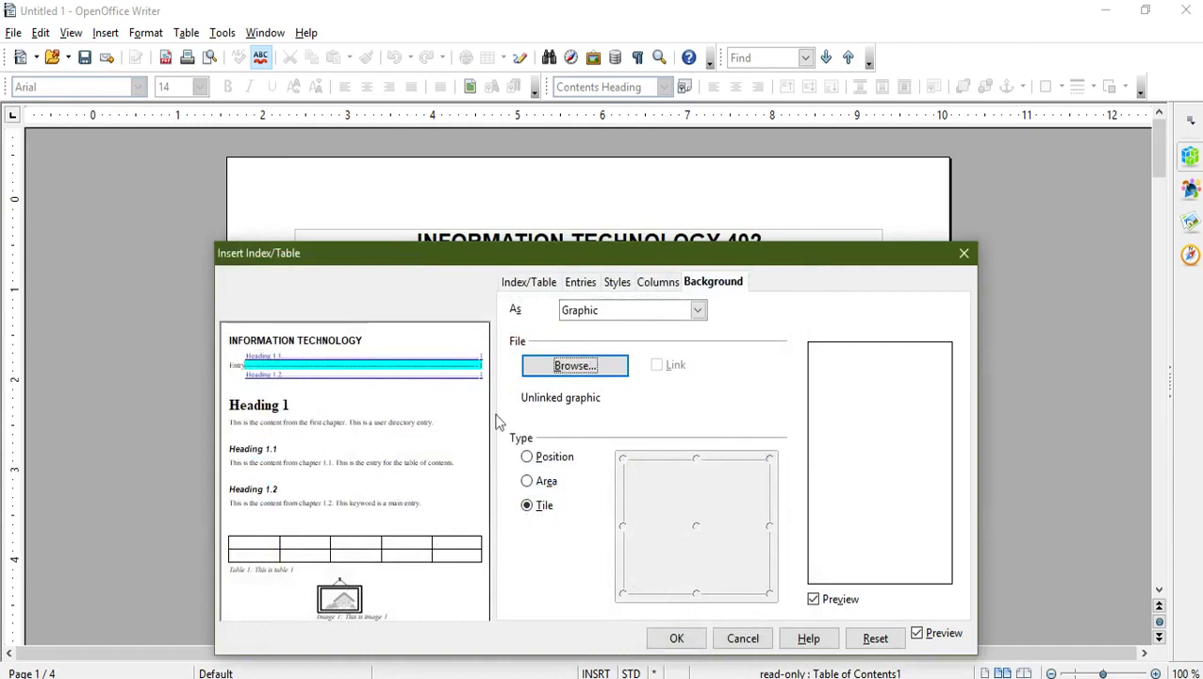
click(528, 482)
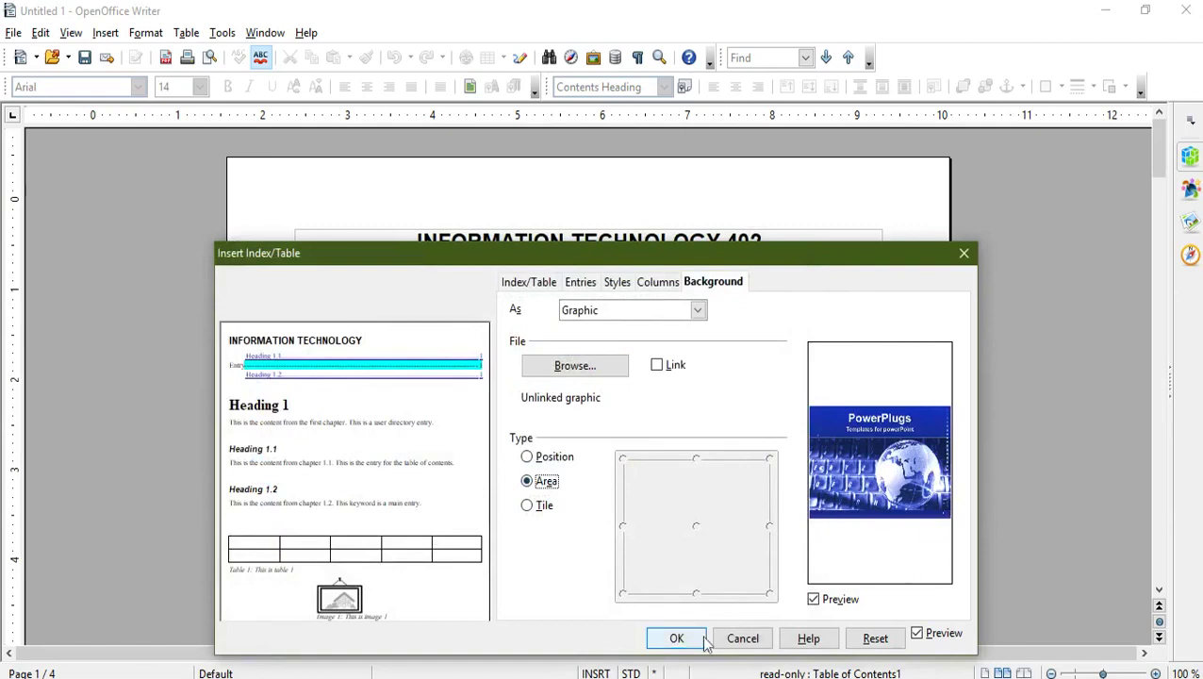
click(677, 638)
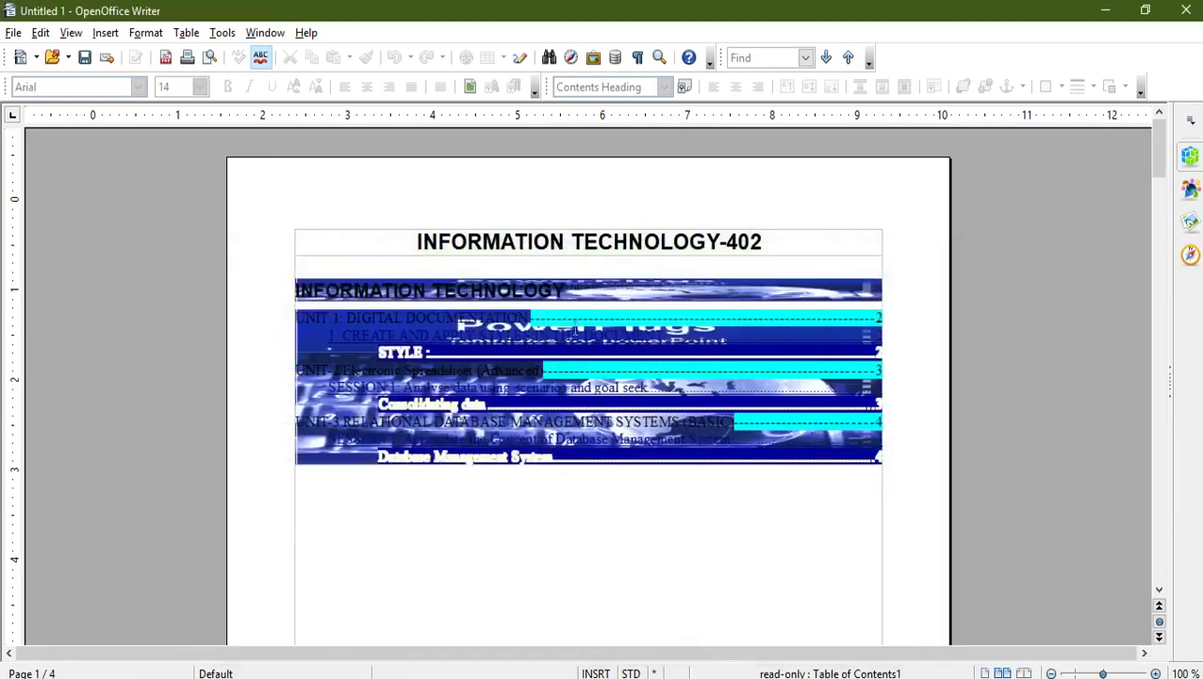
Change the table's background graphic to the Position type, anchored at the middle of its right edge, and apply it
right_click(622, 347)
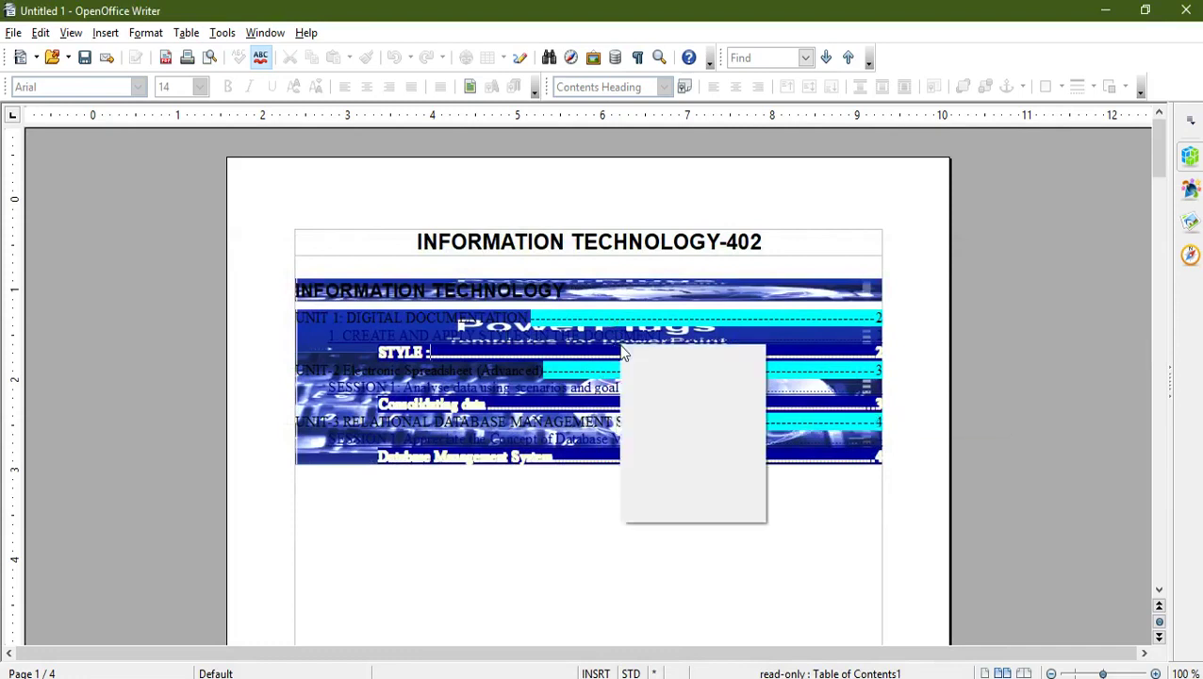
click(689, 466)
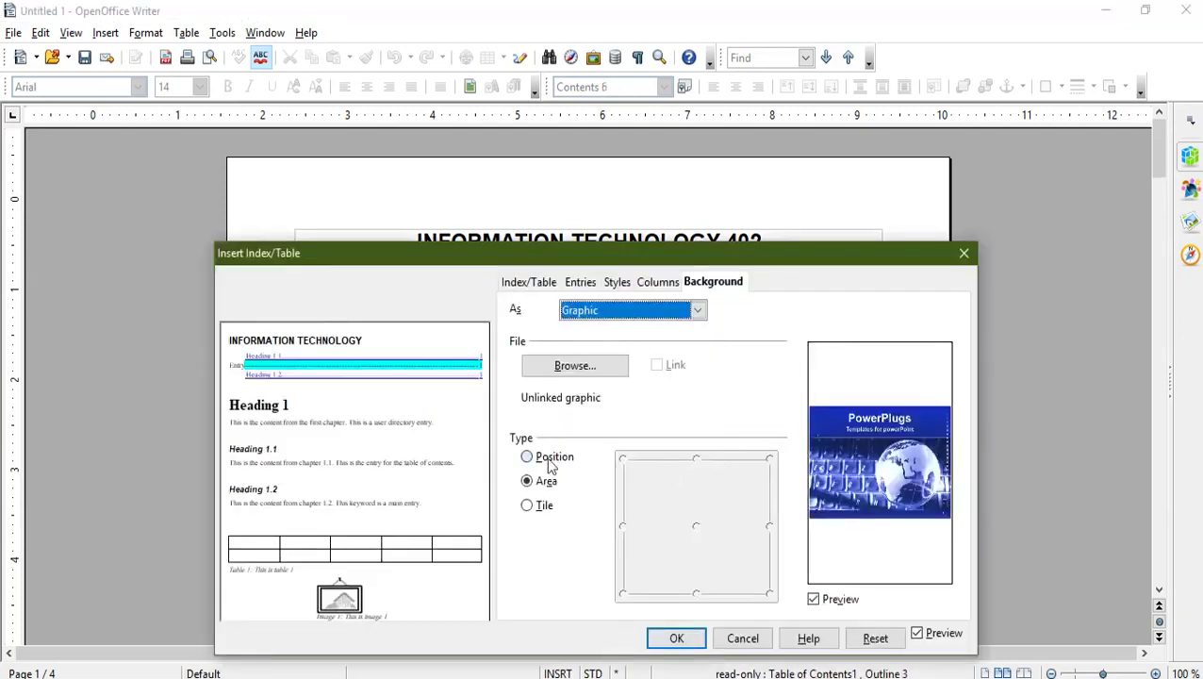
click(550, 462)
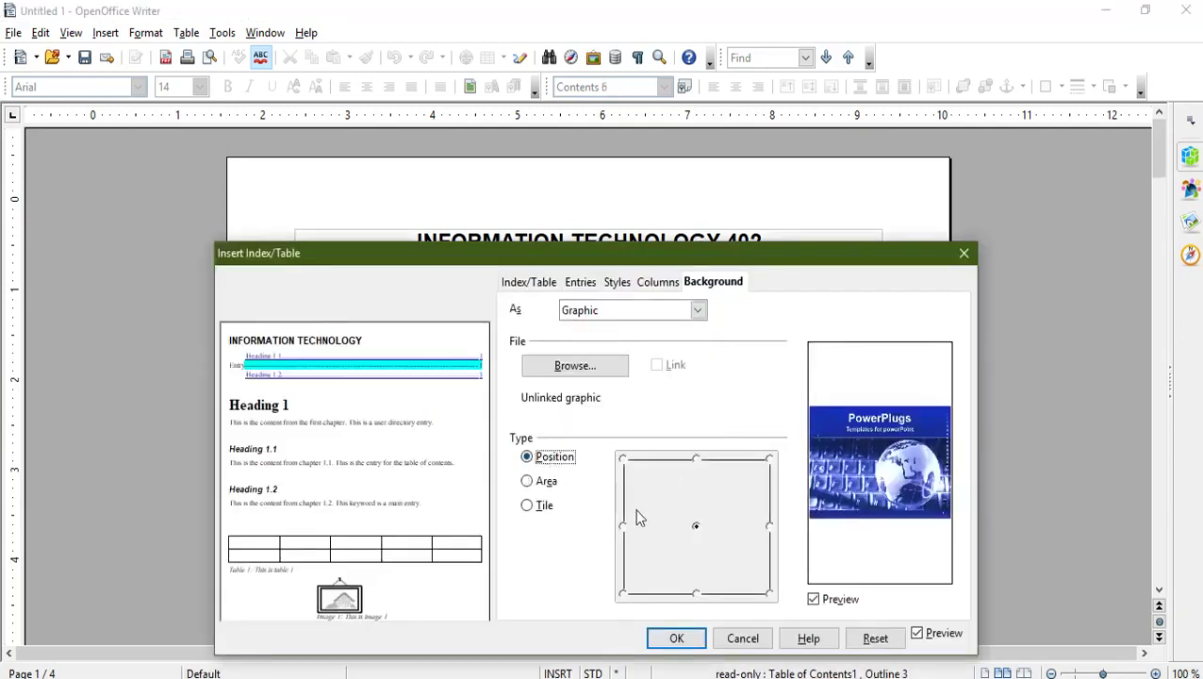
click(768, 527)
click(690, 639)
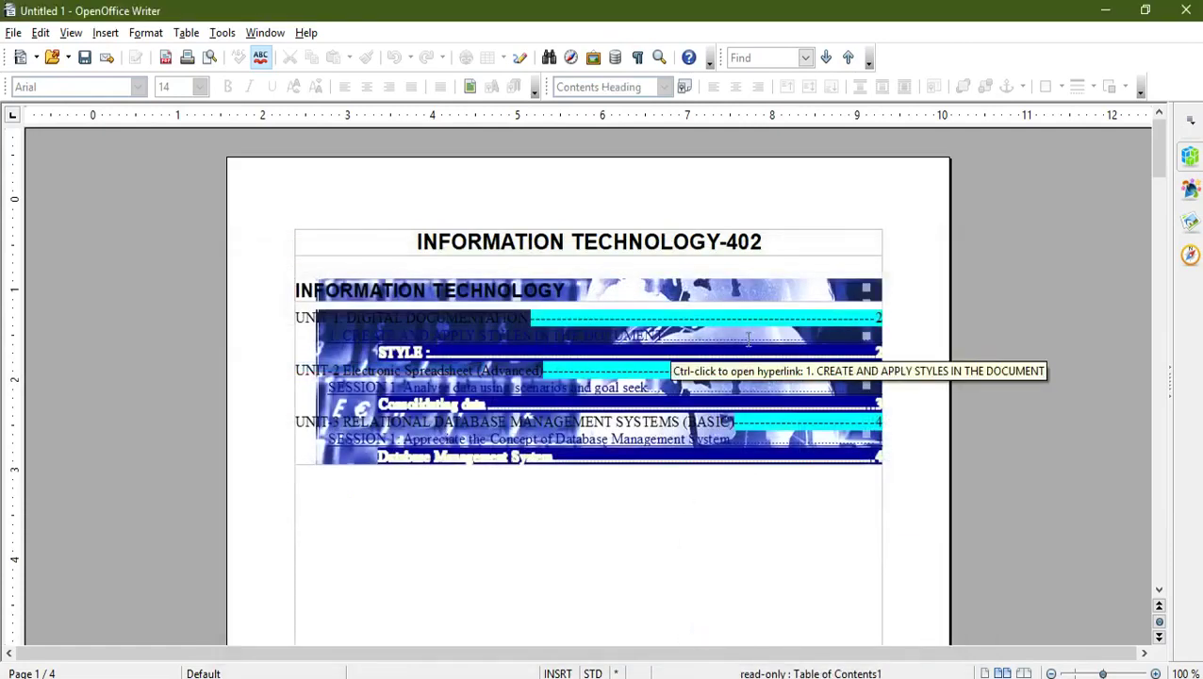
Switch the table of contents background from graphic back to color, choose Magenta 1 and apply it
right_click(604, 330)
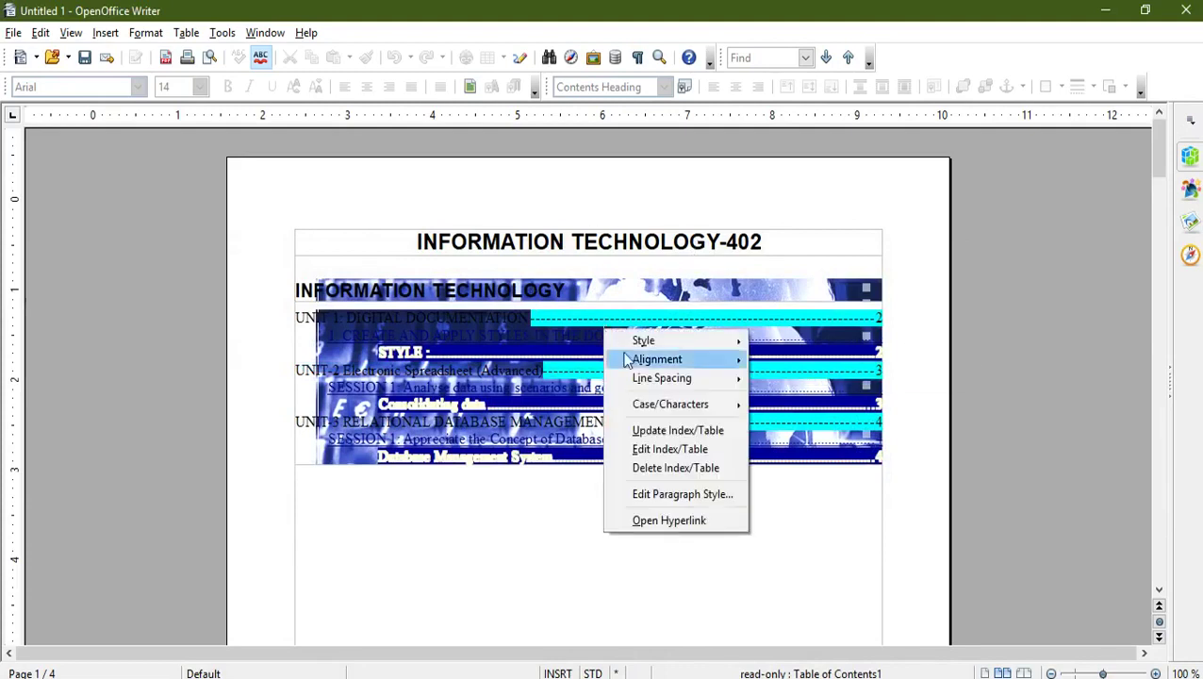
click(671, 451)
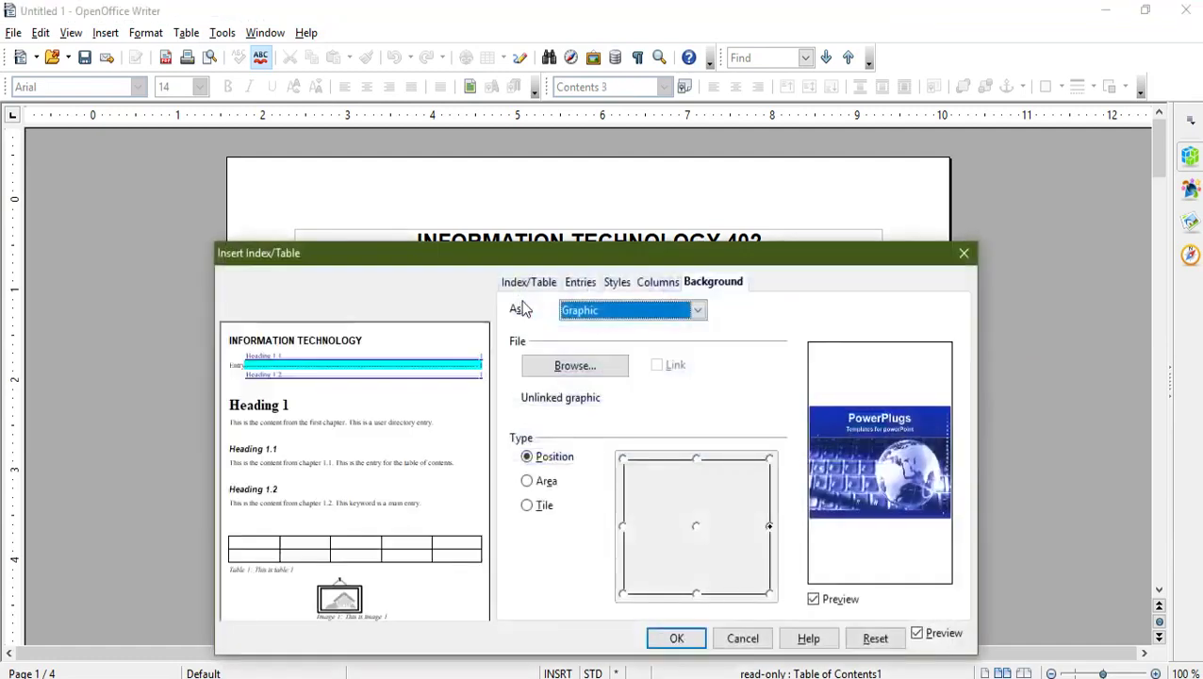
click(698, 312)
click(610, 327)
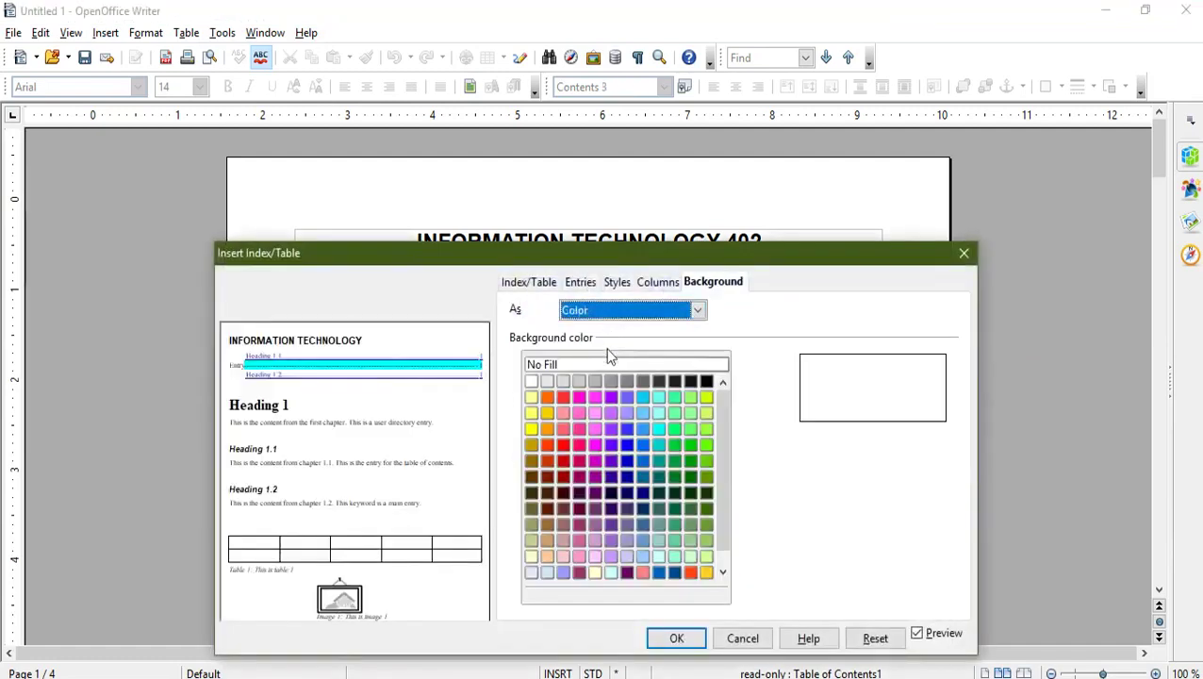
click(595, 413)
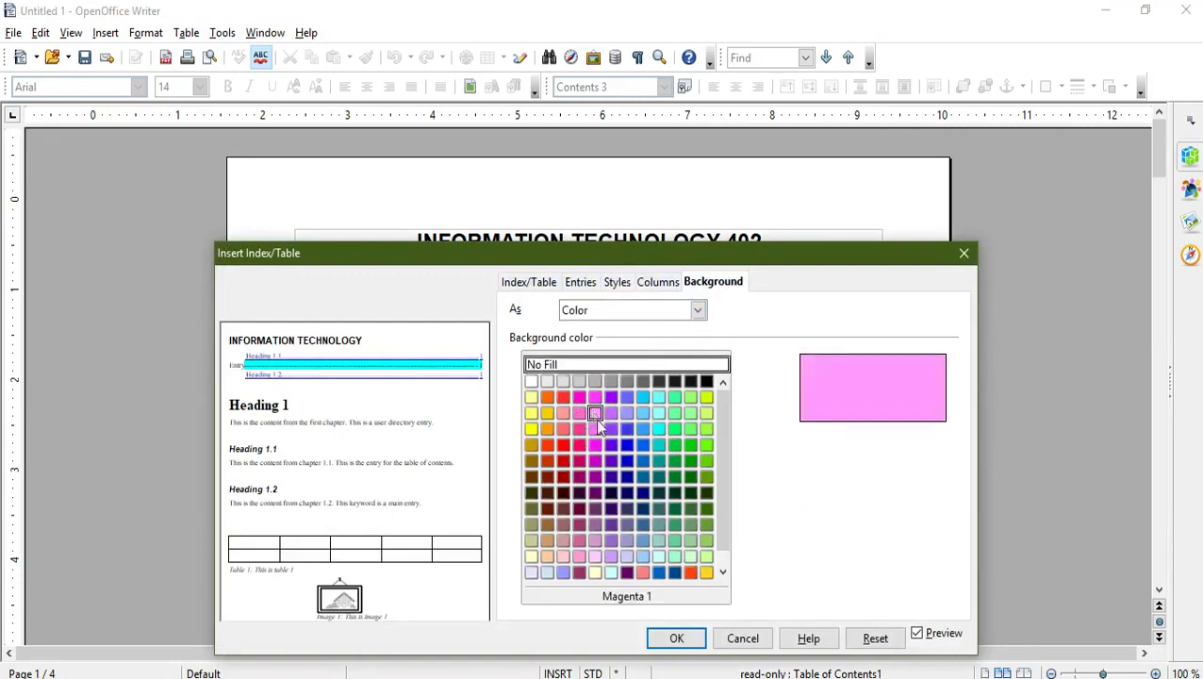
click(677, 639)
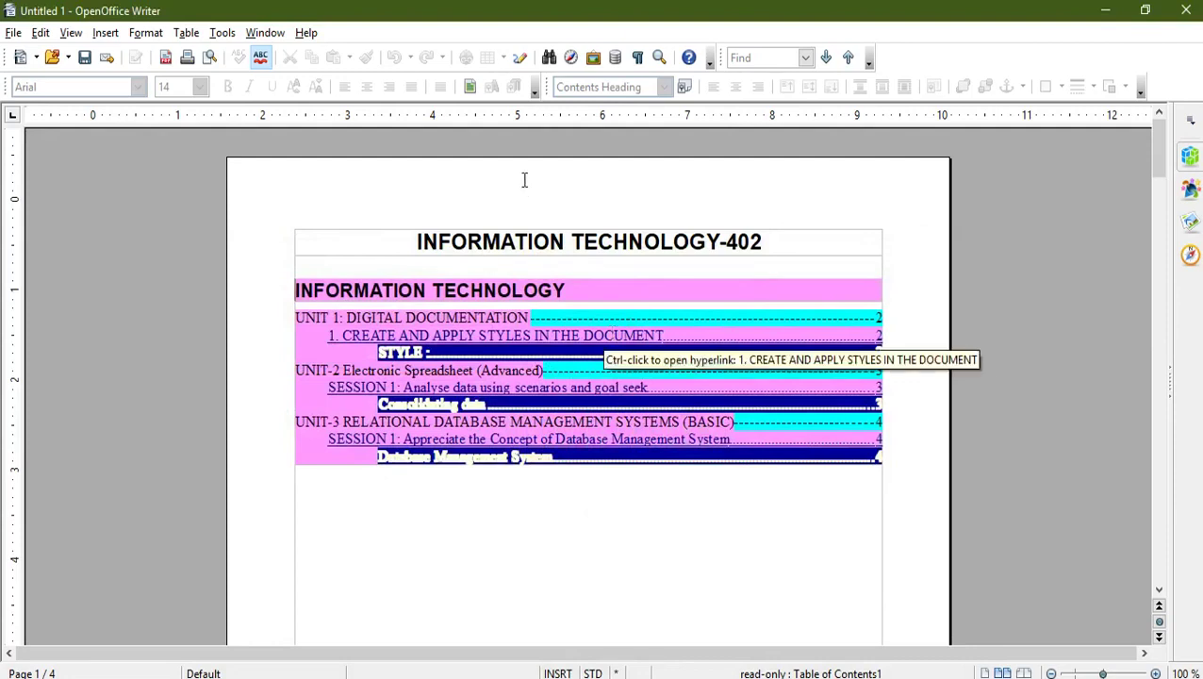
Set the table of contents background to No Fill, apply the change and update the table
right_click(594, 301)
click(645, 422)
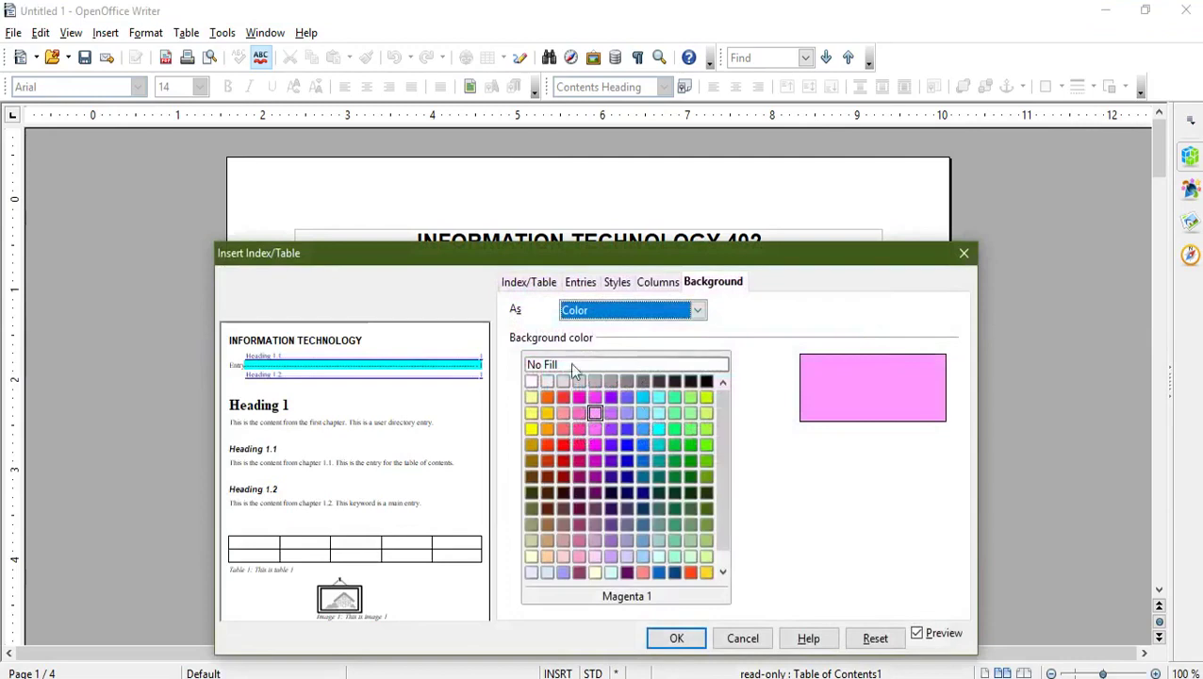
click(570, 366)
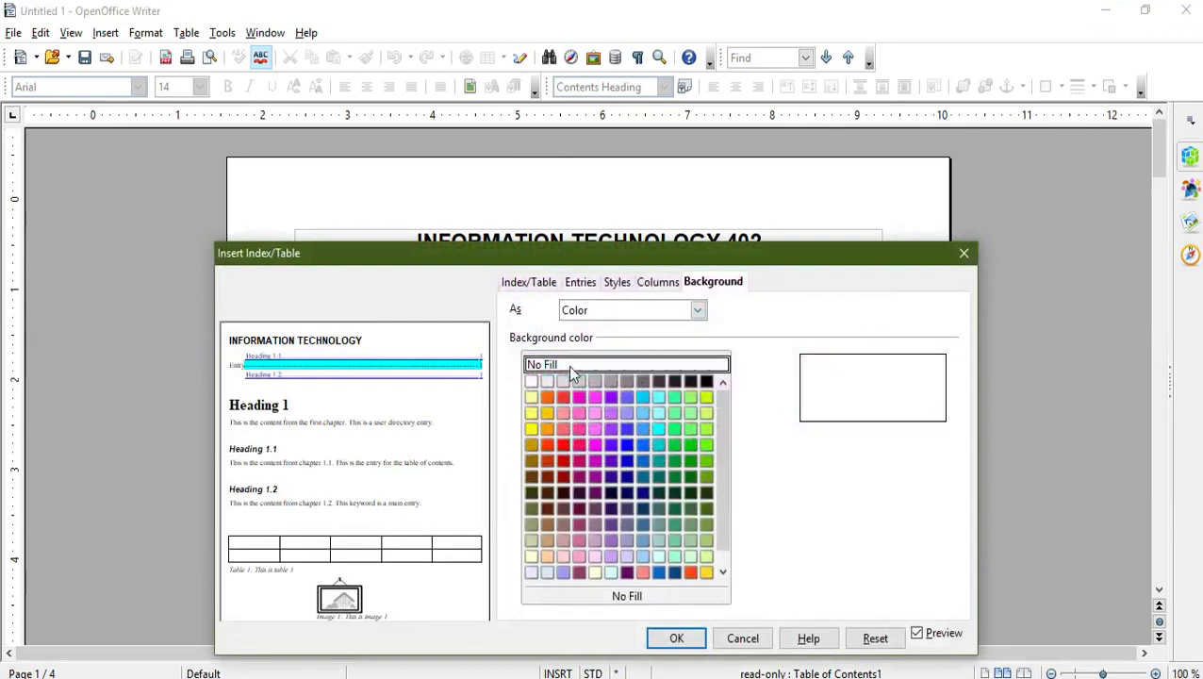
click(681, 640)
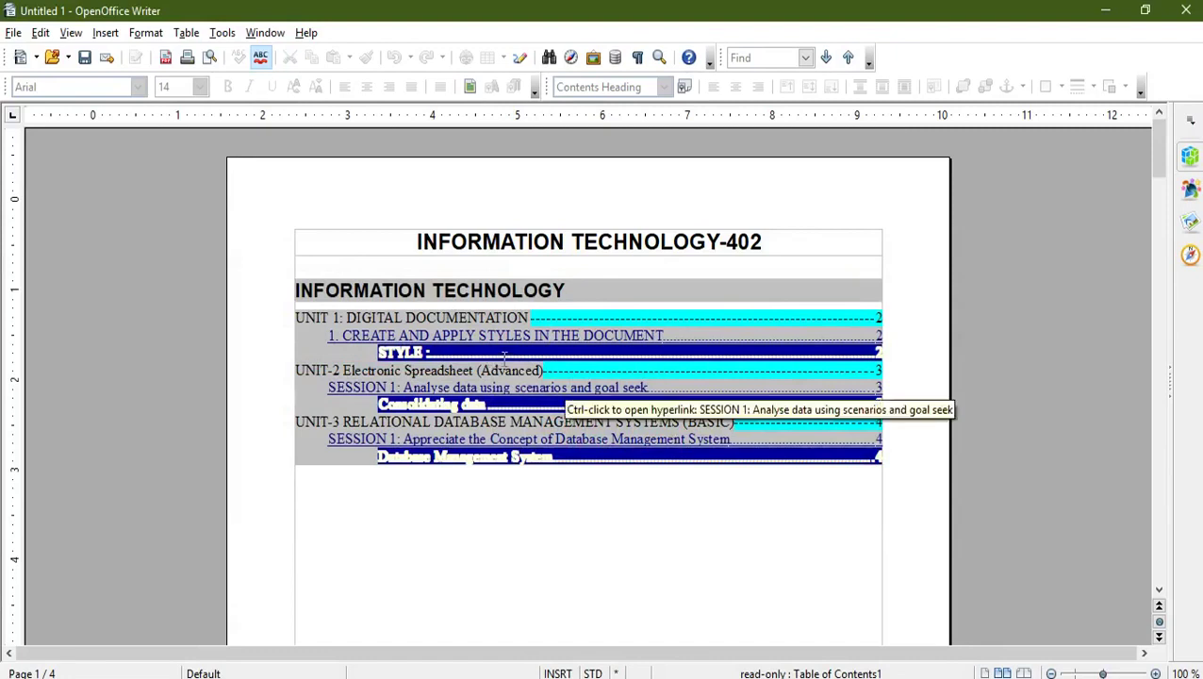
right_click(545, 319)
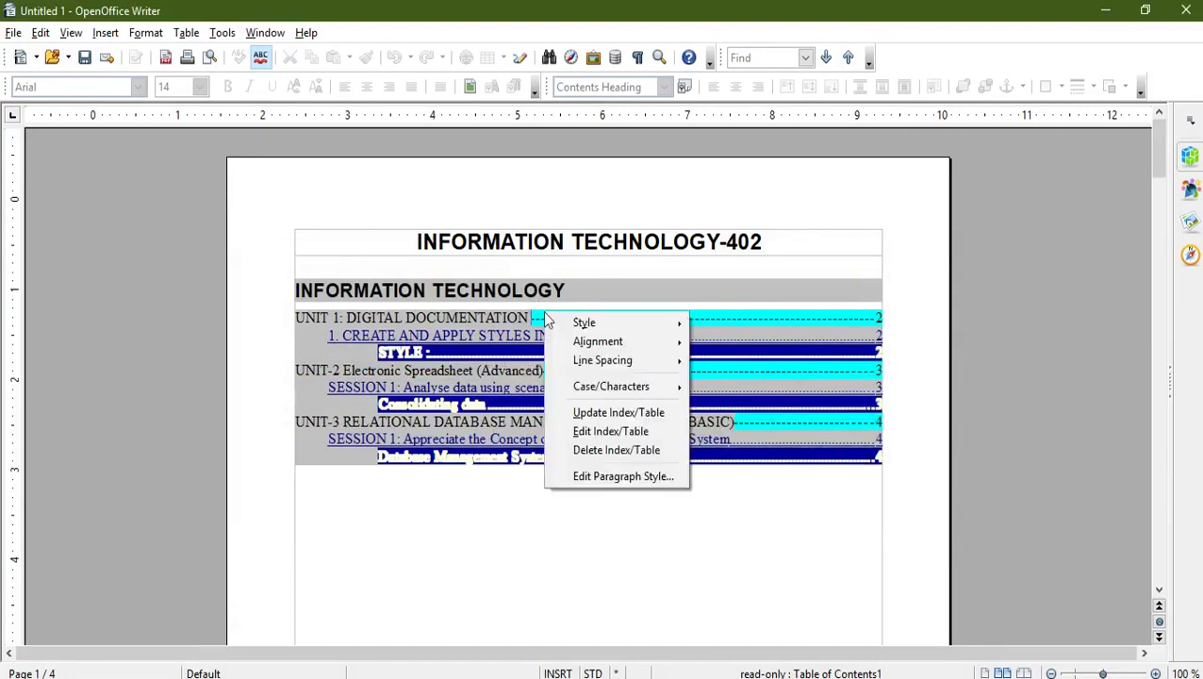
click(604, 415)
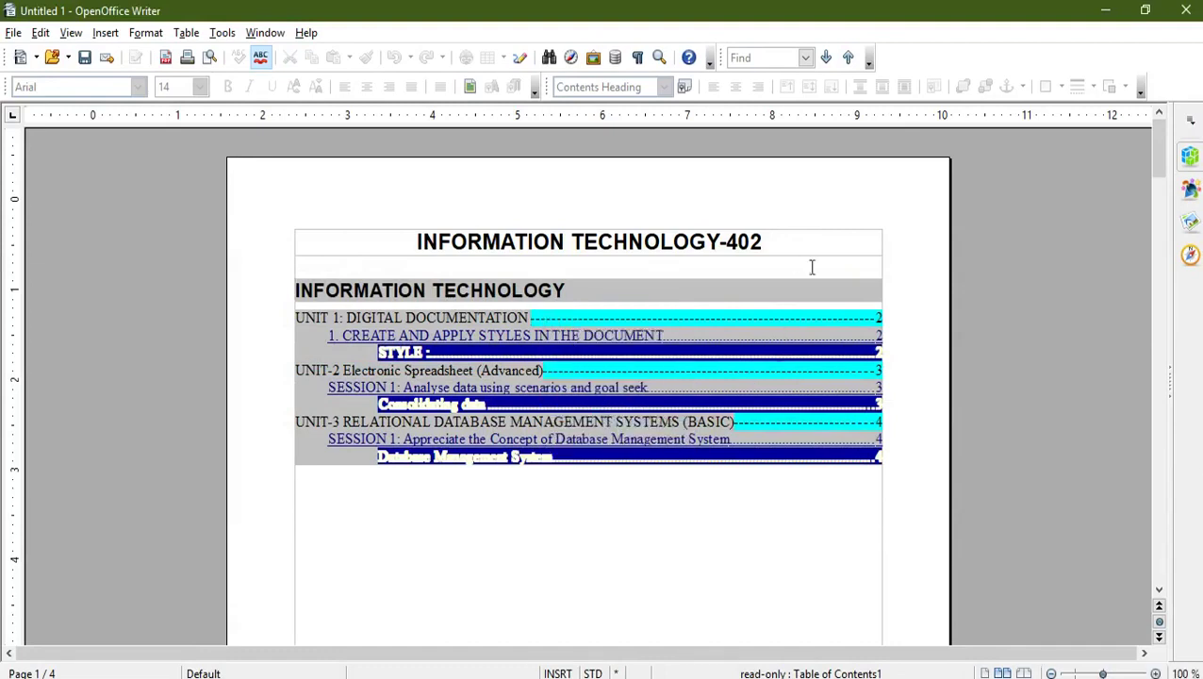
Delete the table of contents from the document and undo the deletion
right_click(674, 355)
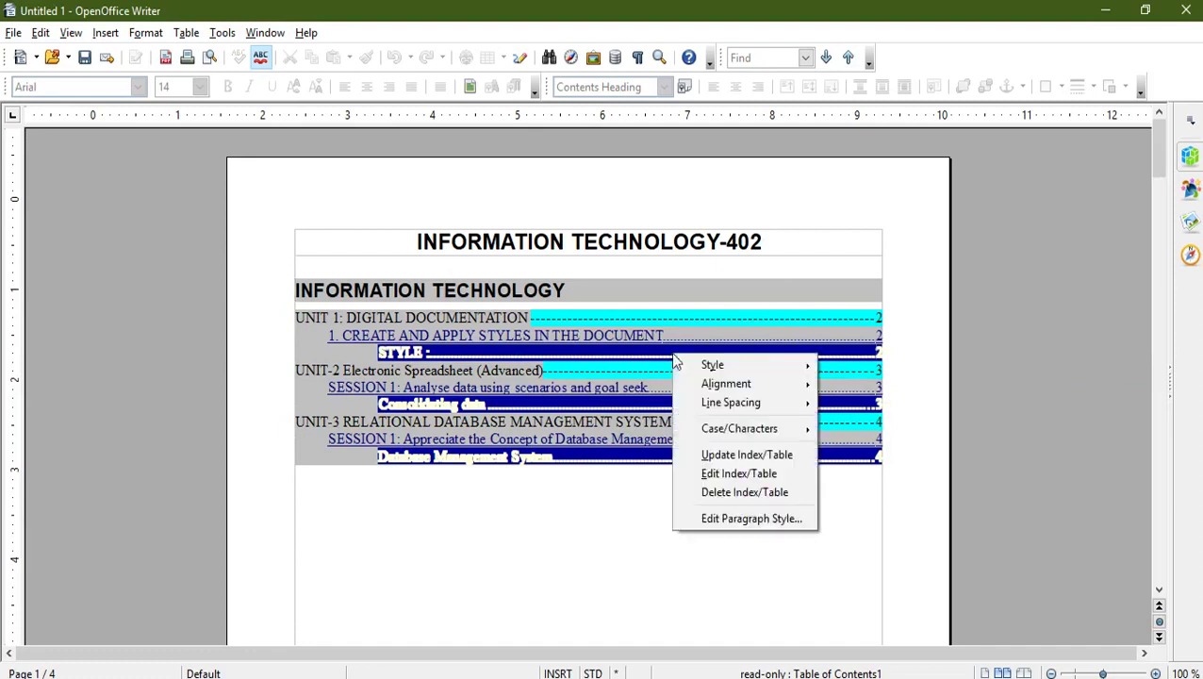
click(754, 501)
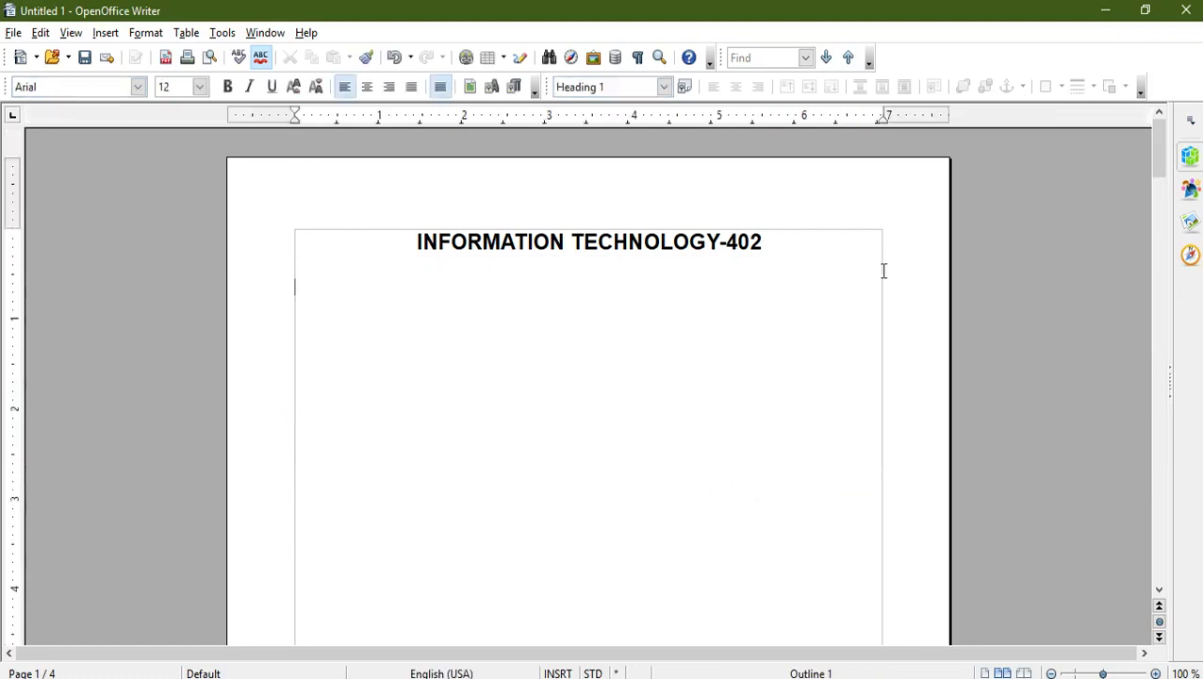
key(ctrl+z)
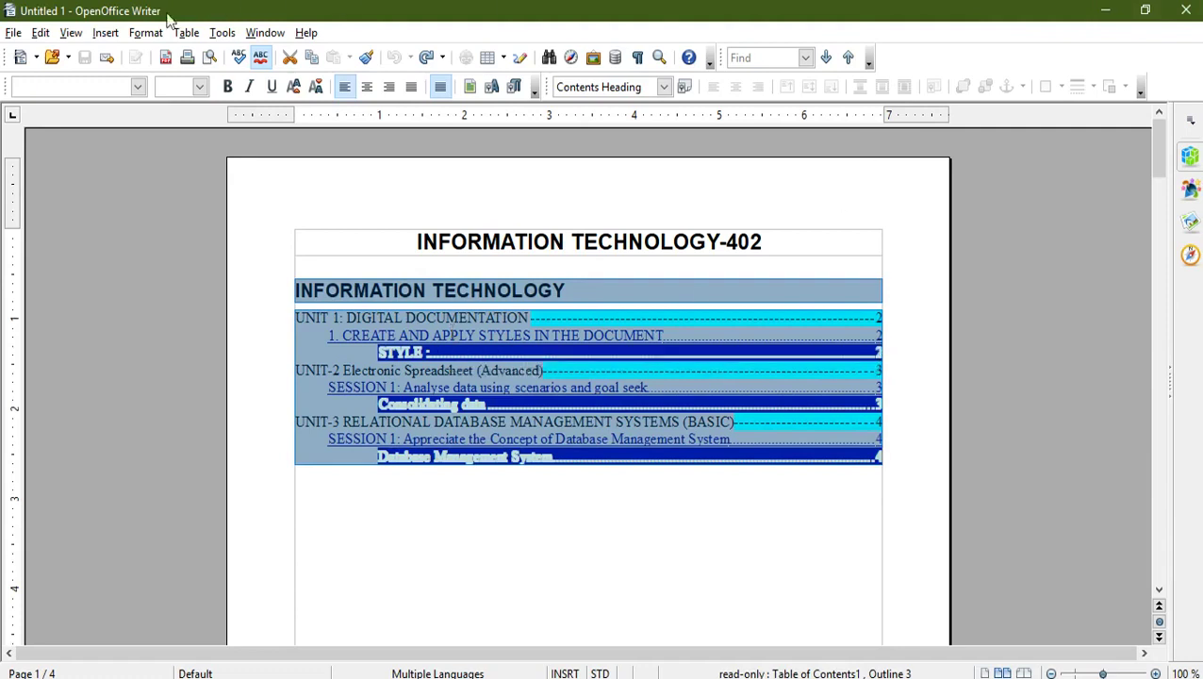
click(106, 34)
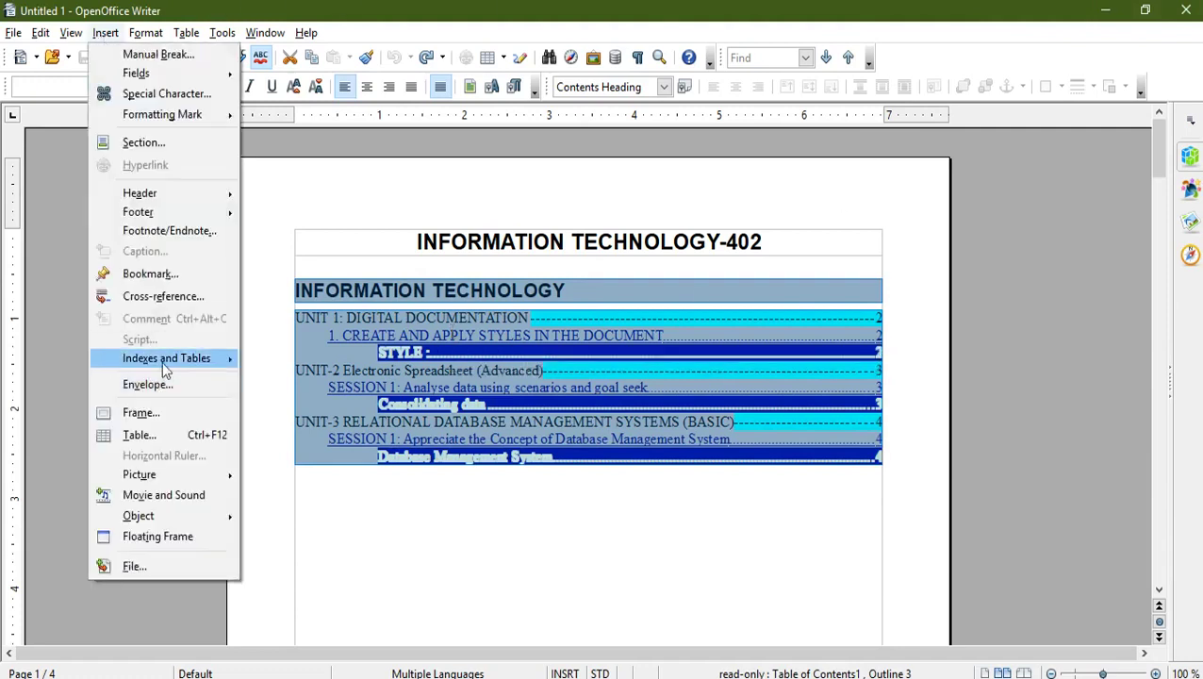
mouse_move(179, 363)
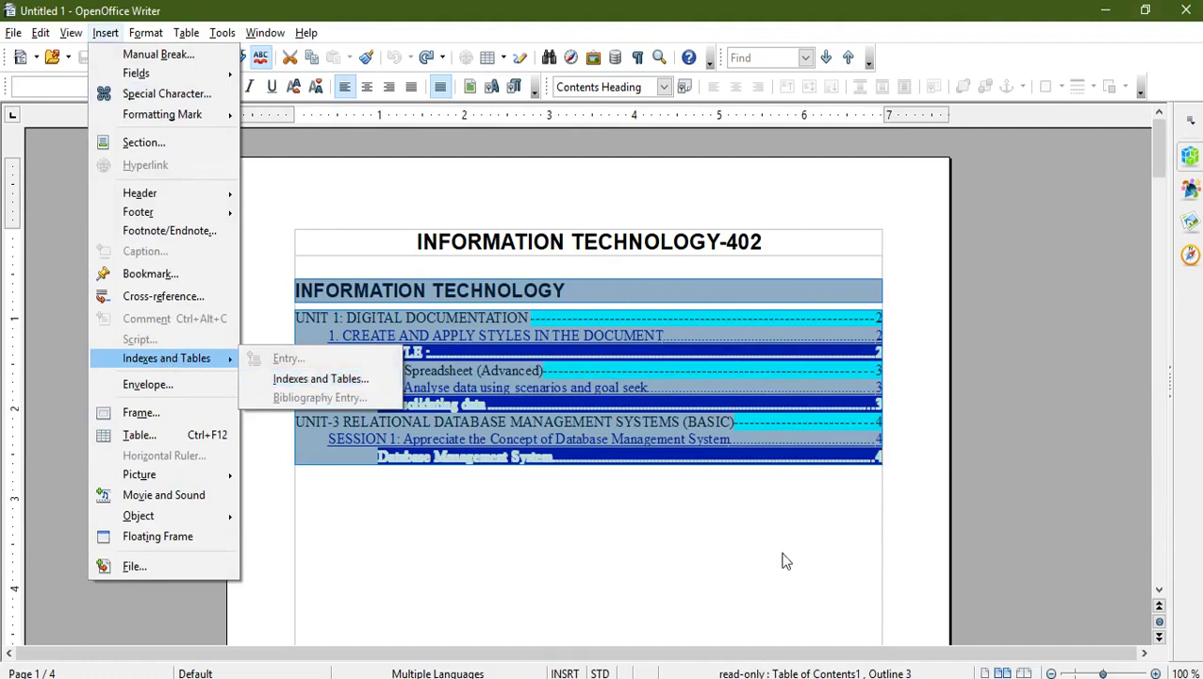
click(890, 543)
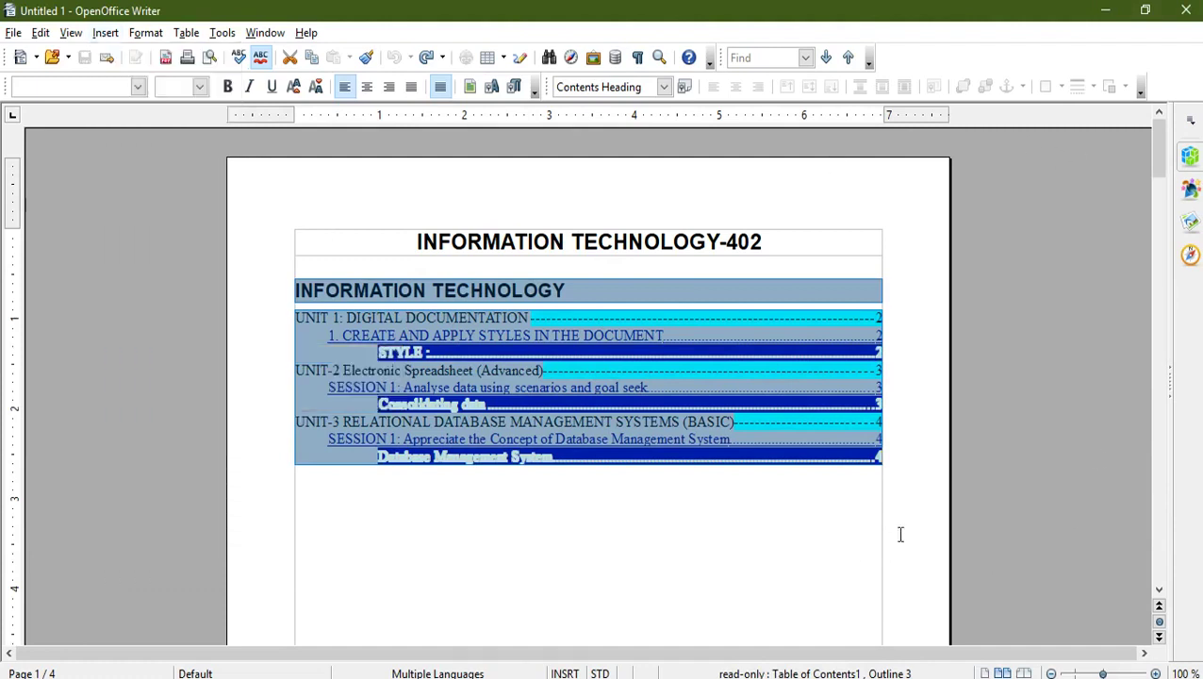
Edit the table of contents to lay out its entries in 2 columns and apply the change
right_click(667, 349)
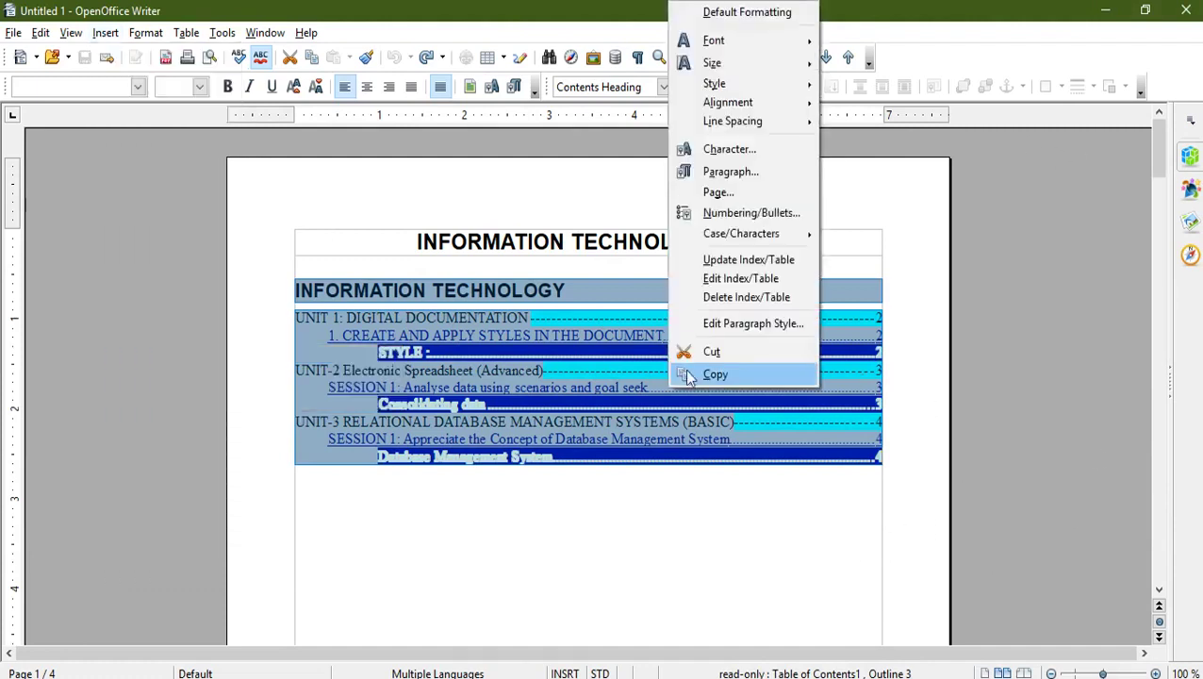
click(729, 279)
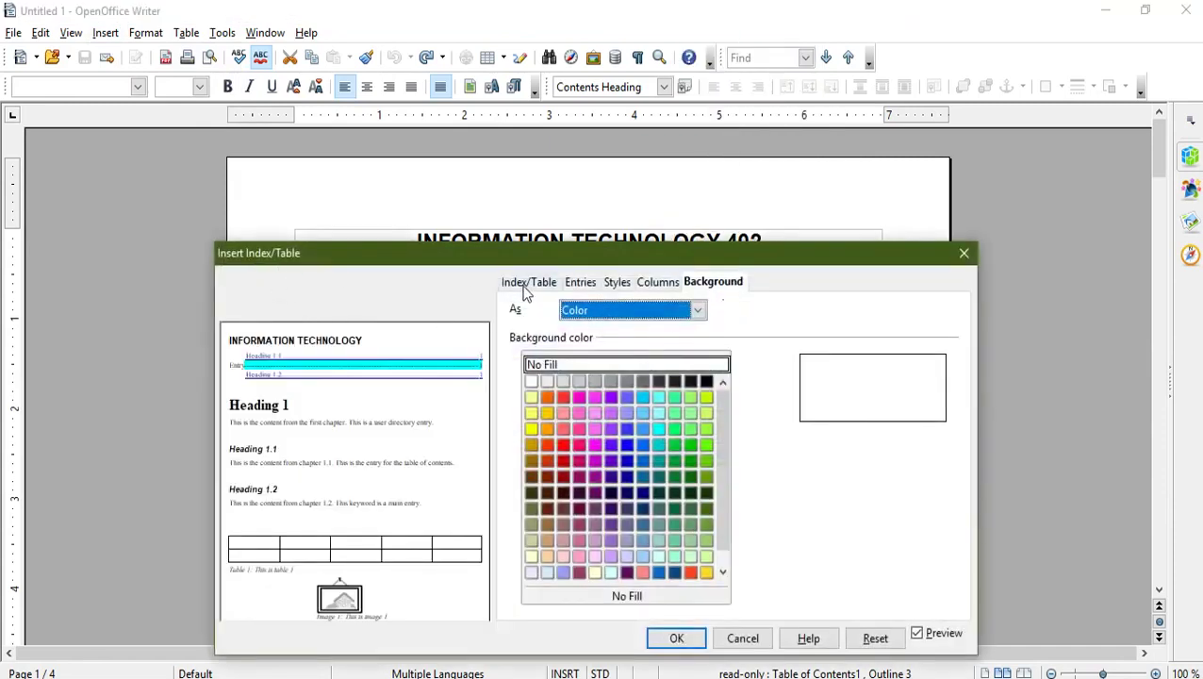
click(659, 283)
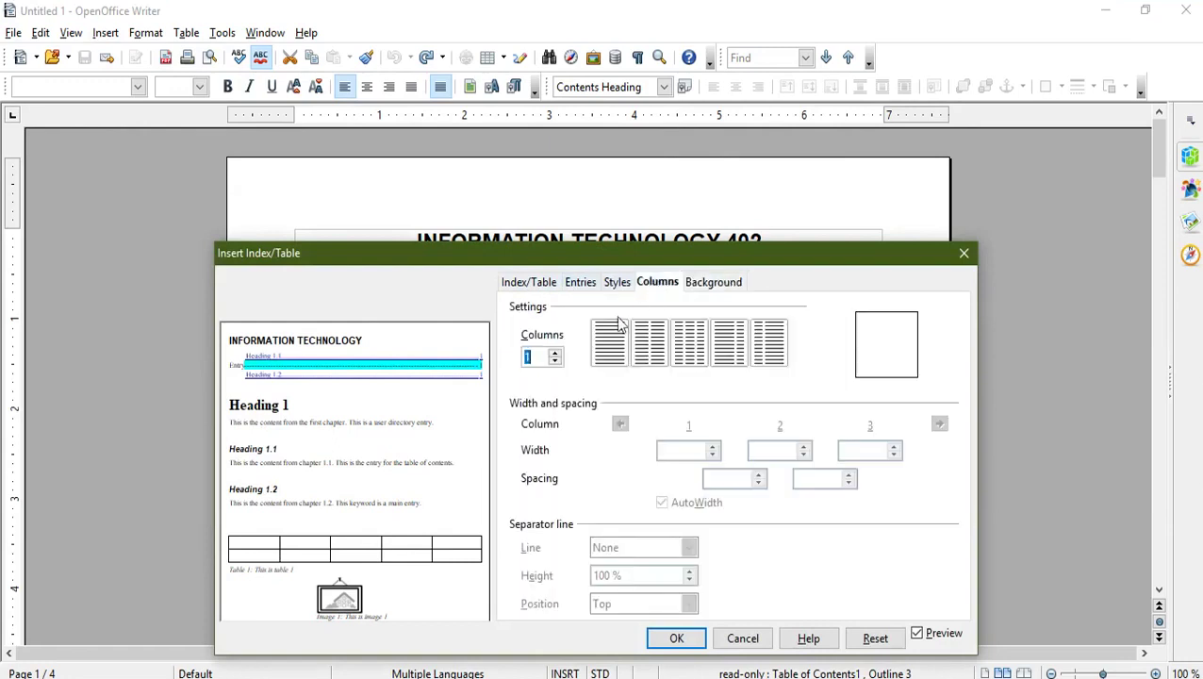
click(556, 356)
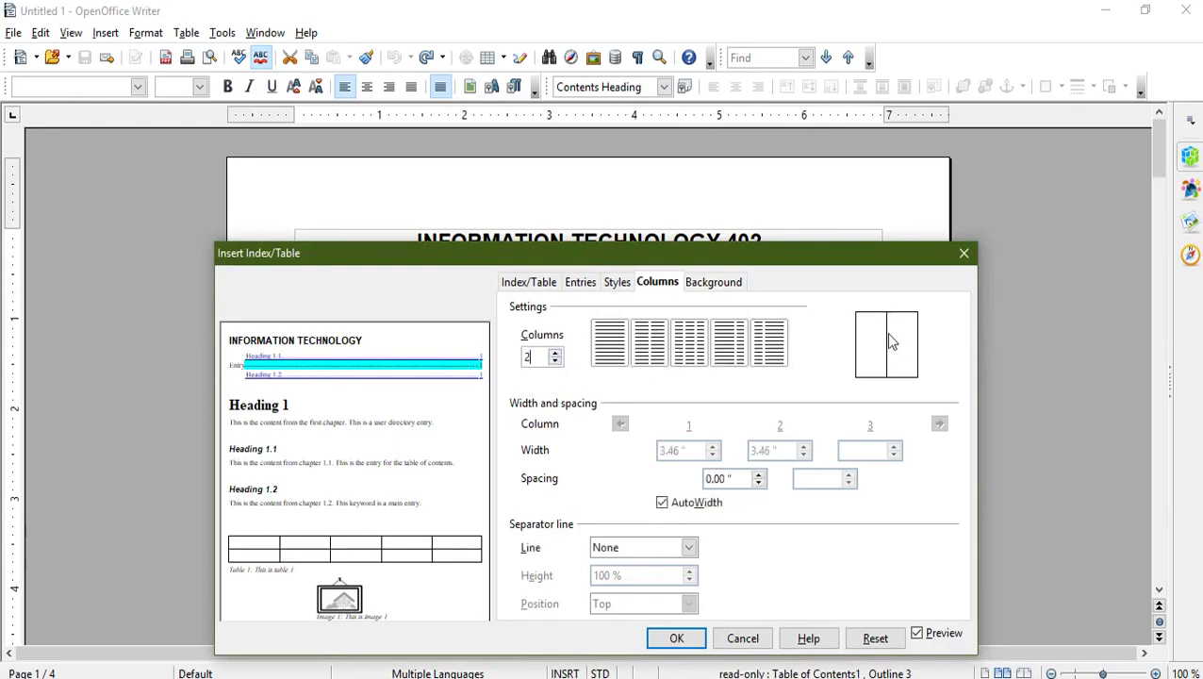
click(688, 637)
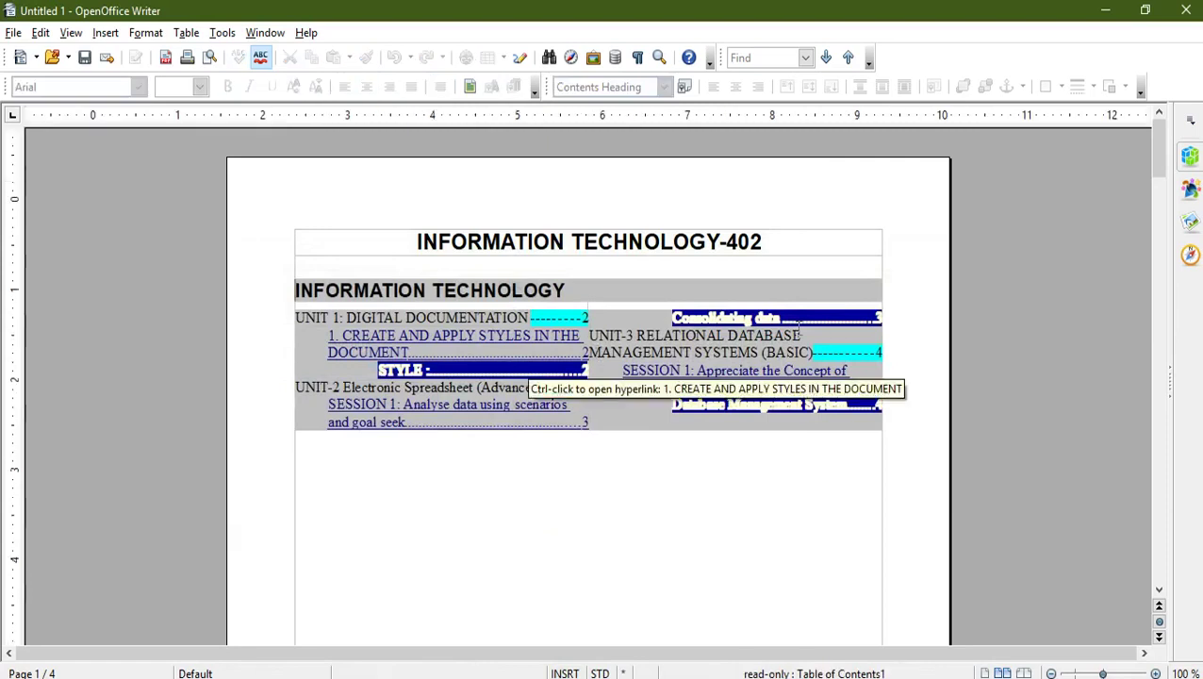
Change the table of contents layout to 3 columns with equal size and apply it
right_click(629, 355)
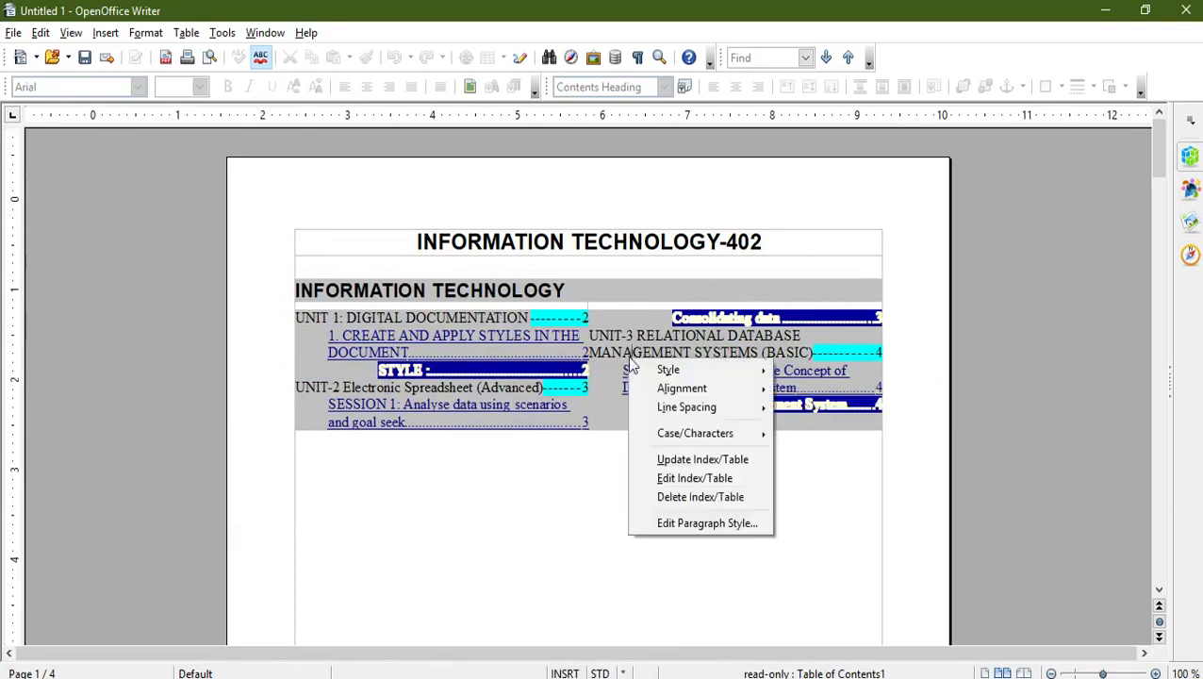
click(707, 475)
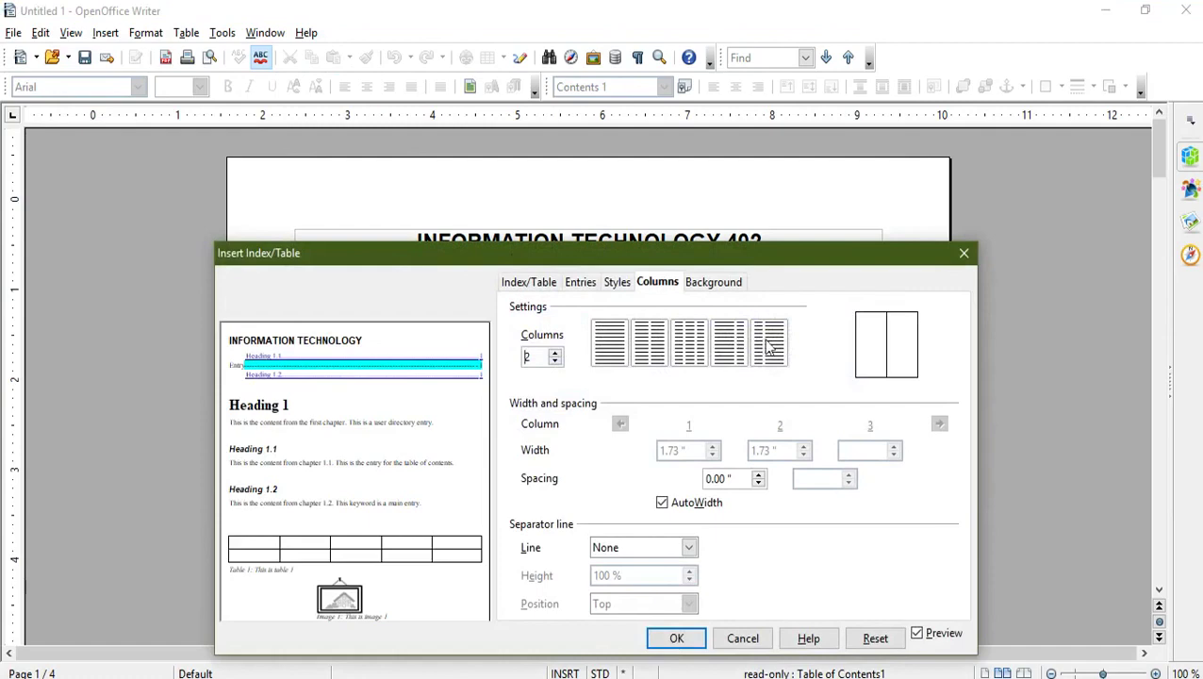
click(688, 349)
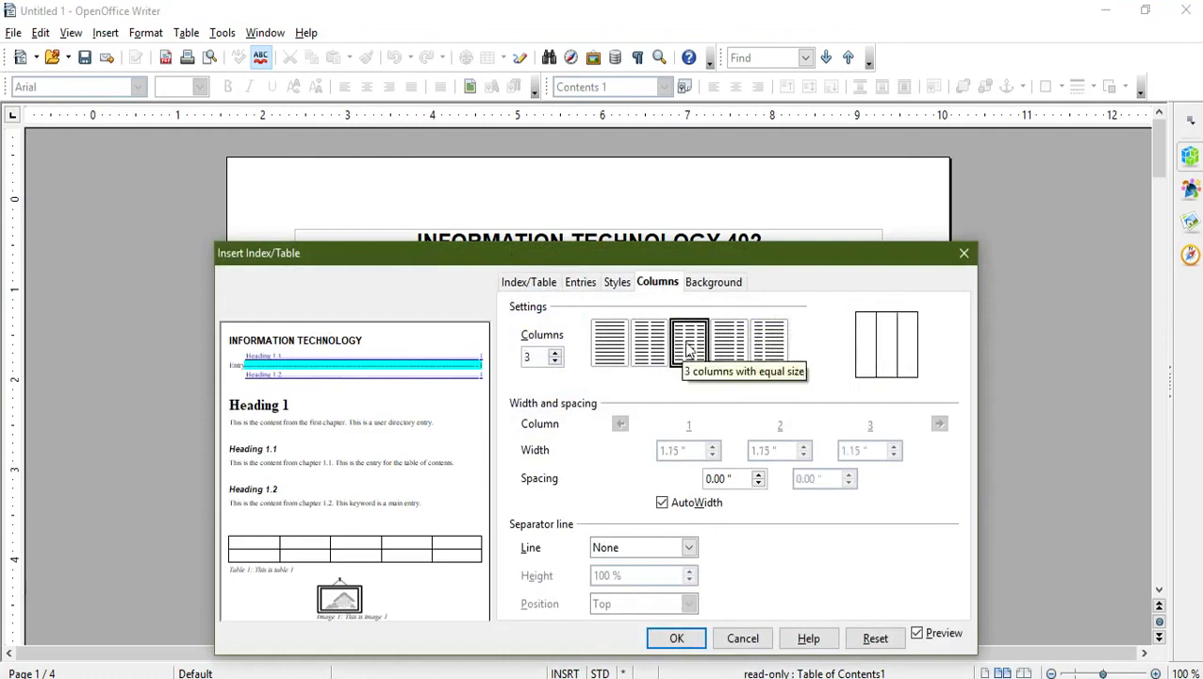
click(681, 638)
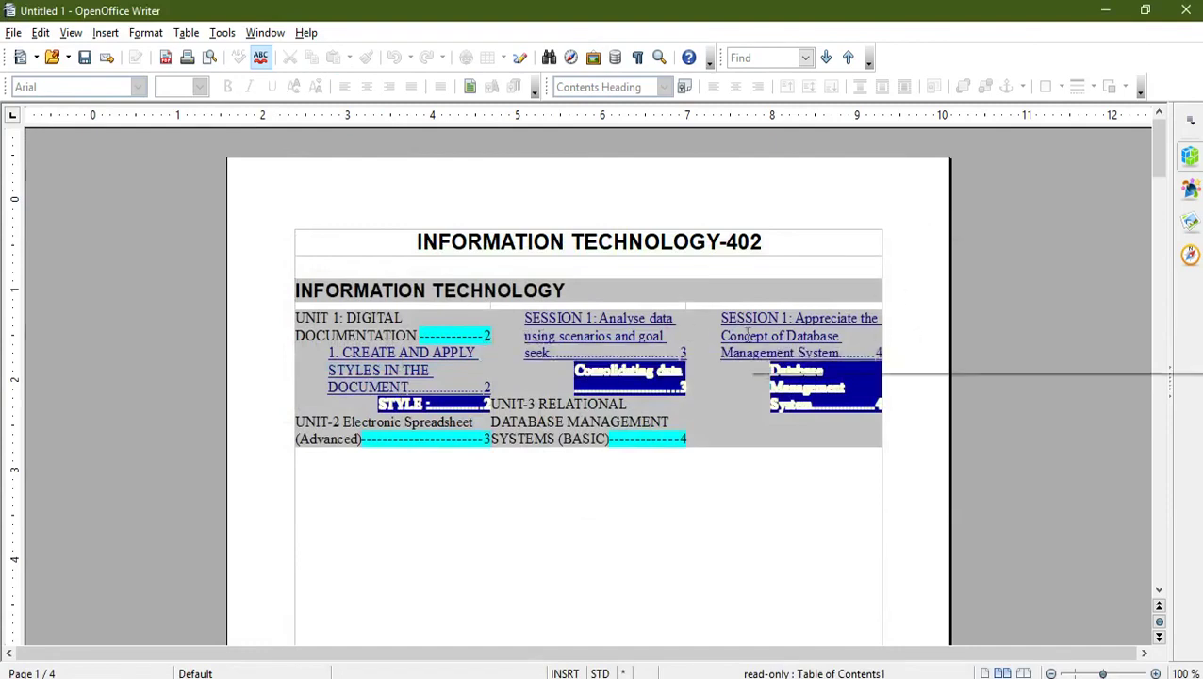
Set the table of contents back to a single column and apply the change
right_click(705, 351)
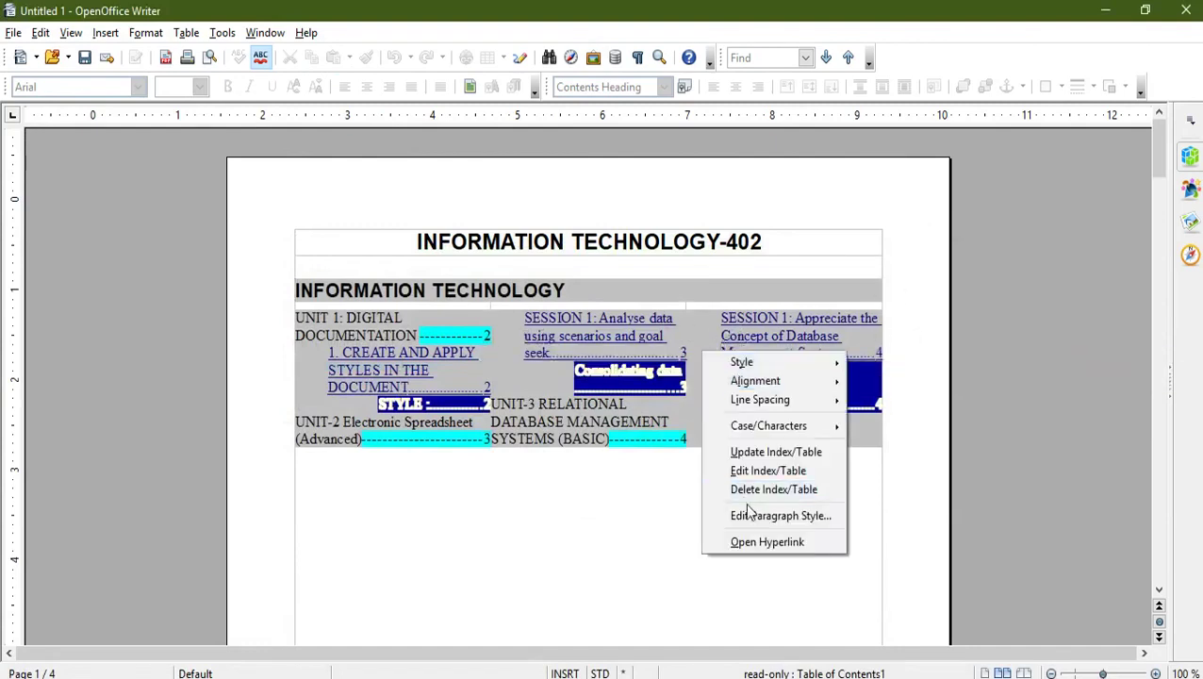
click(757, 475)
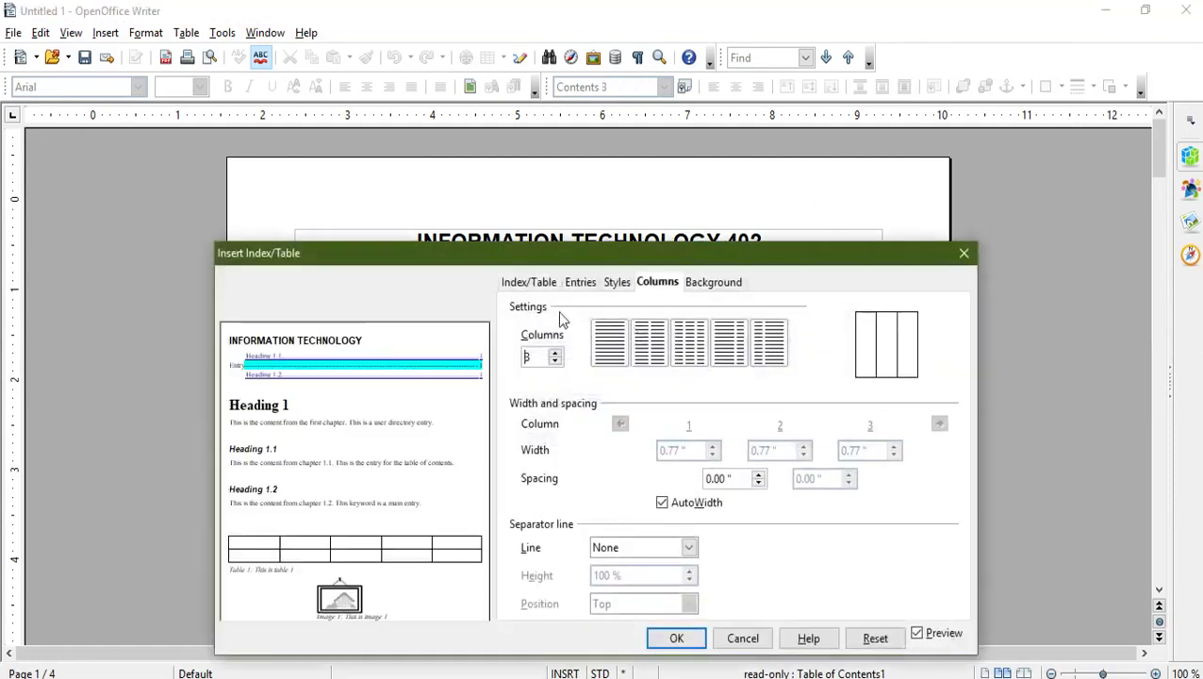
click(554, 362)
click(555, 362)
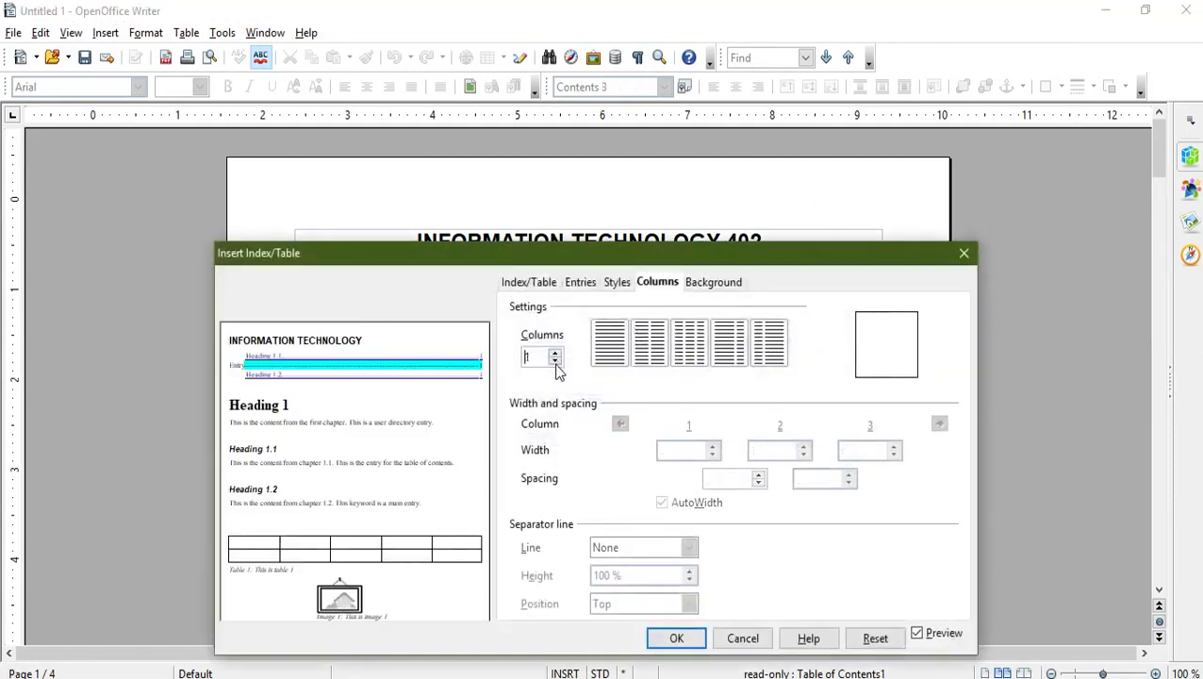
click(679, 637)
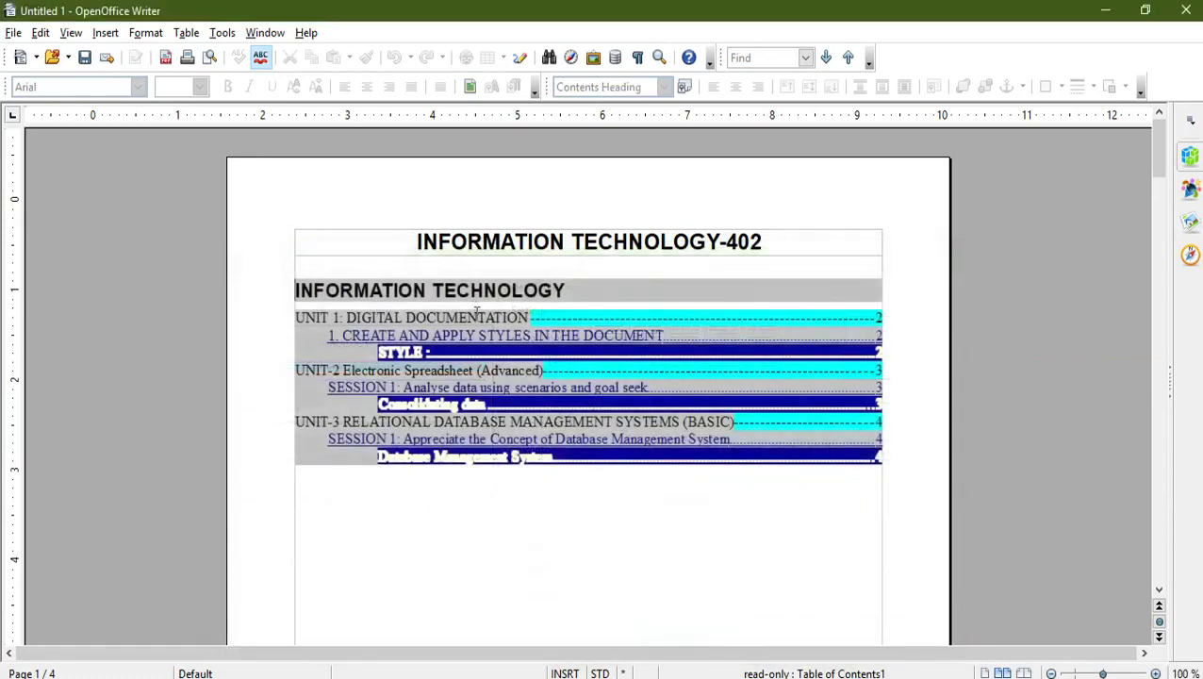